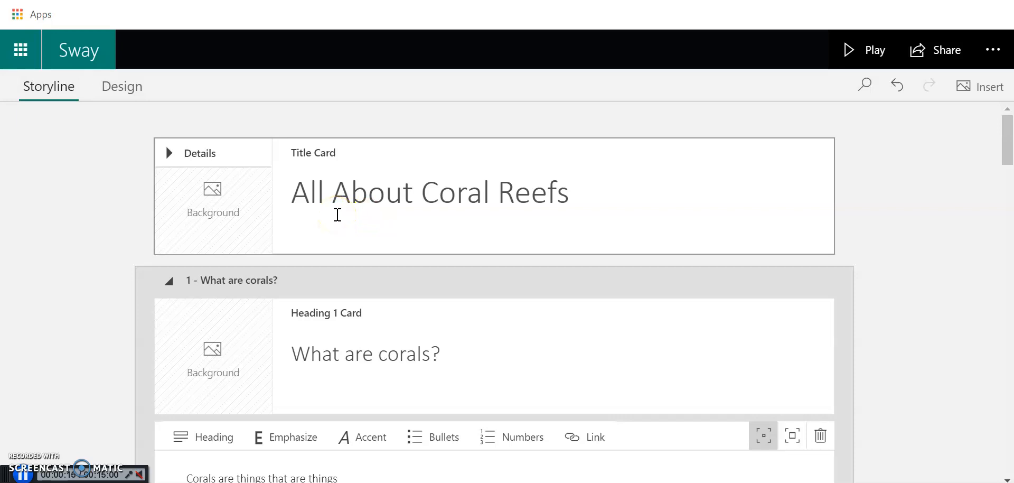
Replace the title card's text with "Coral Reefs"
scroll(502, 267, down, 5)
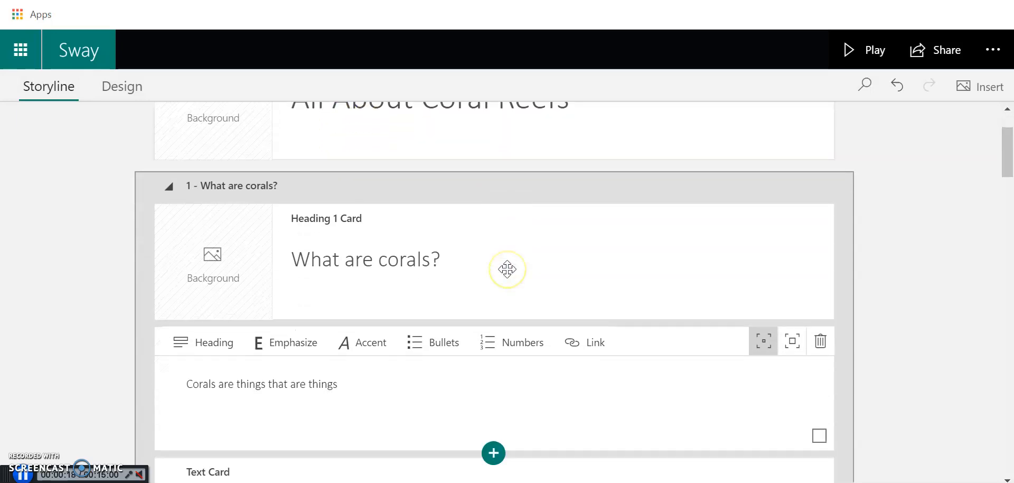
scroll(506, 269, down, 2)
scroll(507, 269, up, 5)
scroll(507, 270, up, 3)
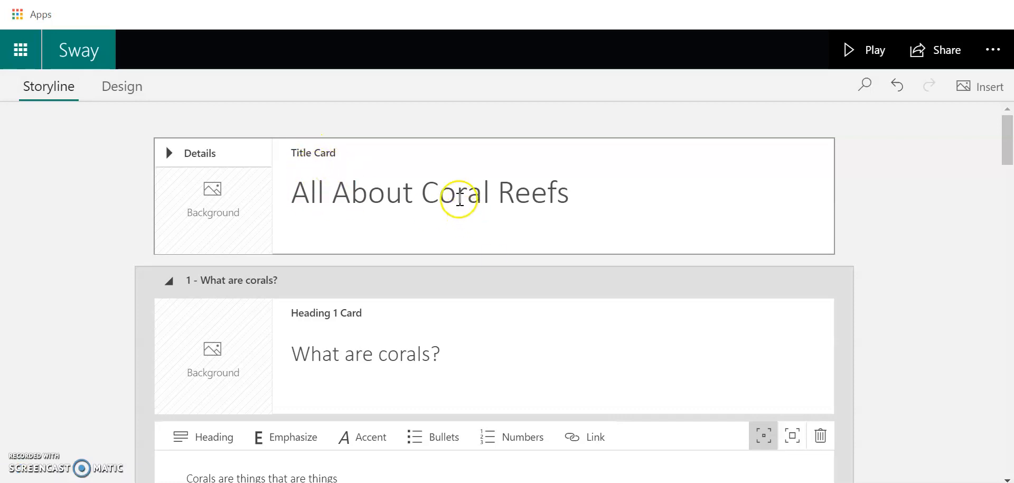
click(459, 199)
drag(578, 193, 285, 181)
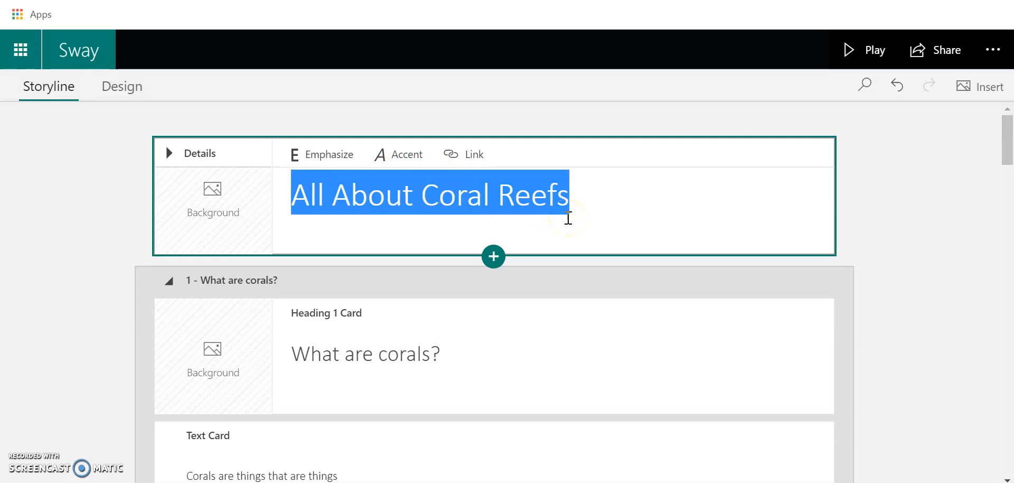
text(C)
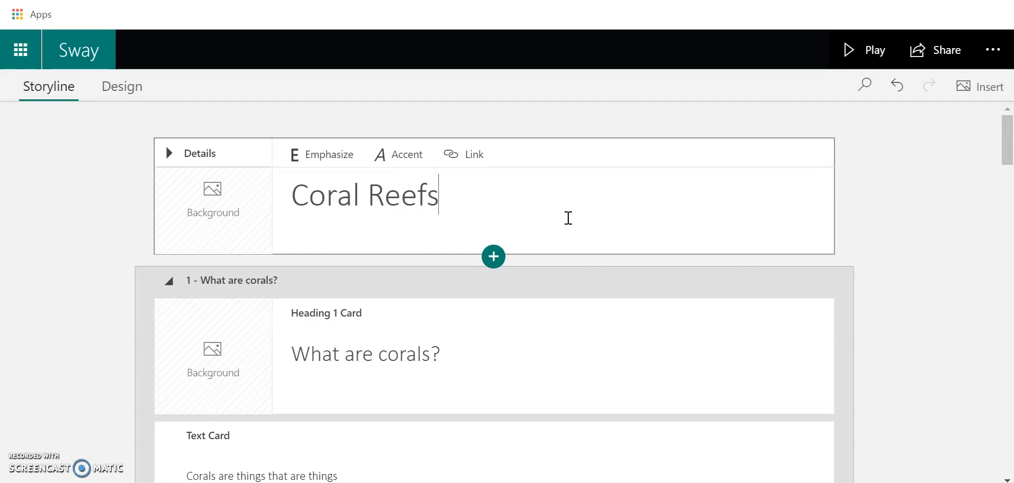
Play the Sway to check the new title, and return to editing
click(465, 360)
scroll(462, 363, down, 3)
scroll(459, 362, up, 3)
click(679, 200)
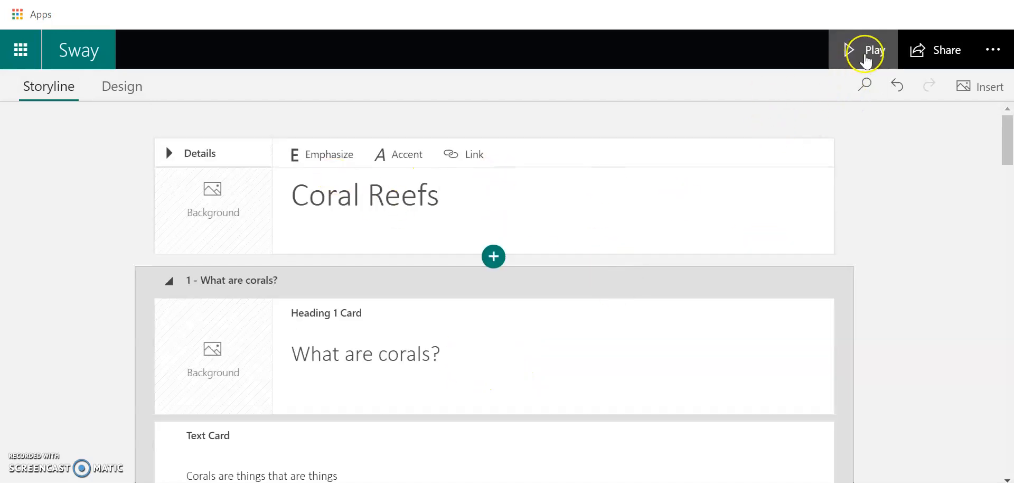
click(863, 54)
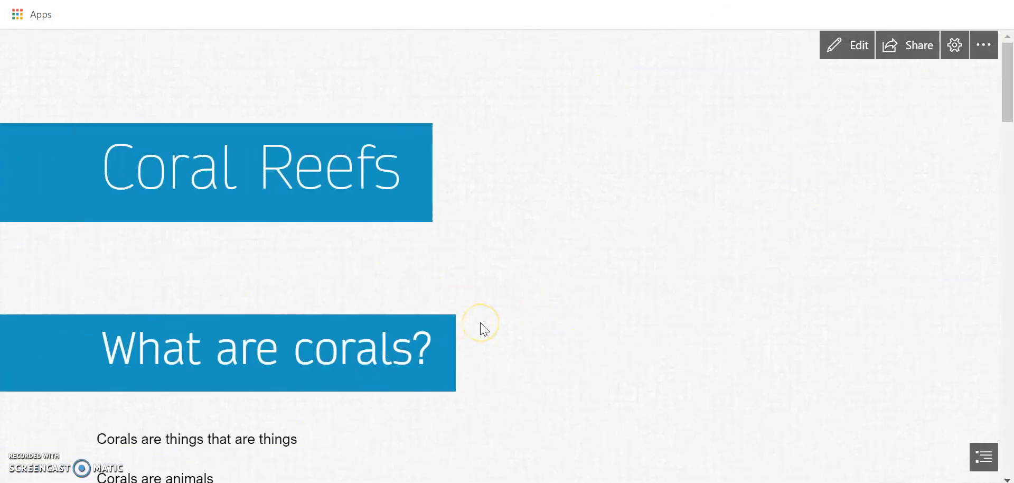
click(834, 57)
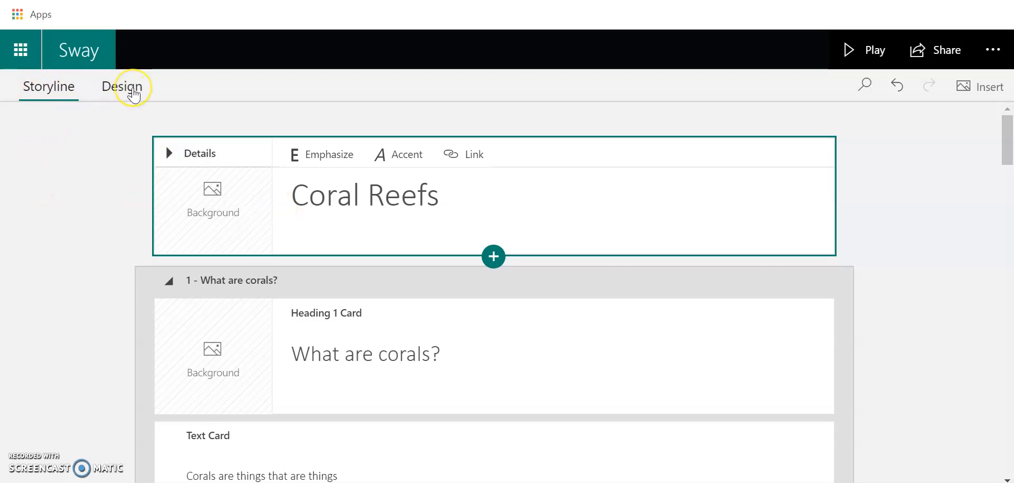
Examine the Sway's layout in the Design view and in playback, and return to the Storyline
click(134, 96)
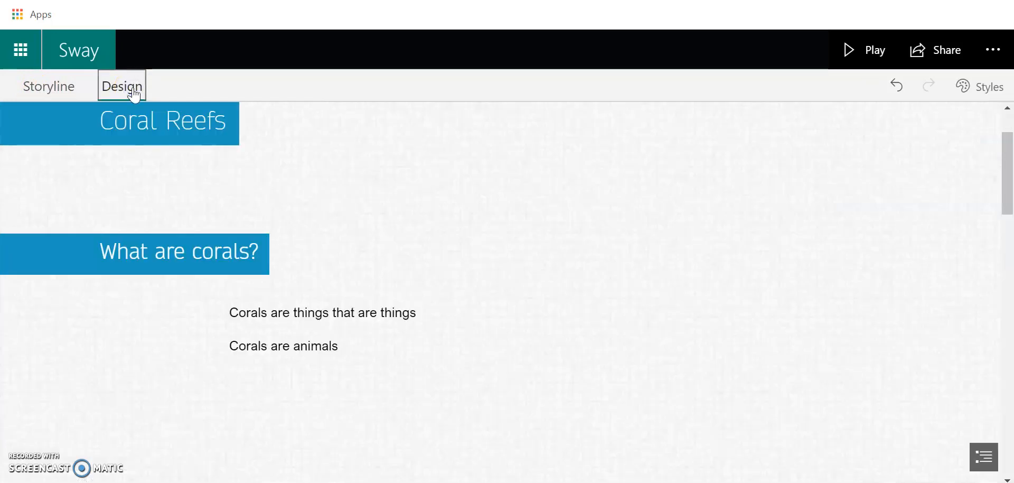
scroll(294, 309, down, 4)
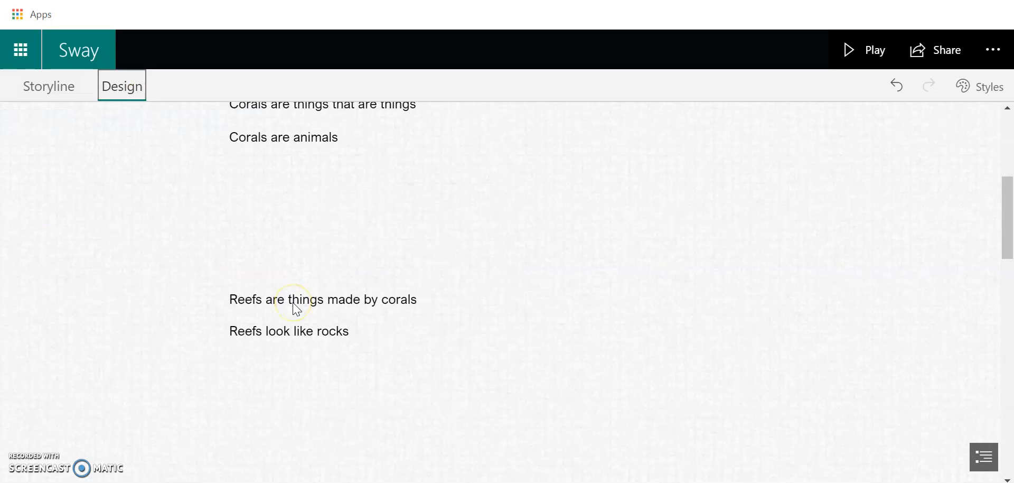
scroll(297, 309, up, 5)
scroll(235, 180, down, 1)
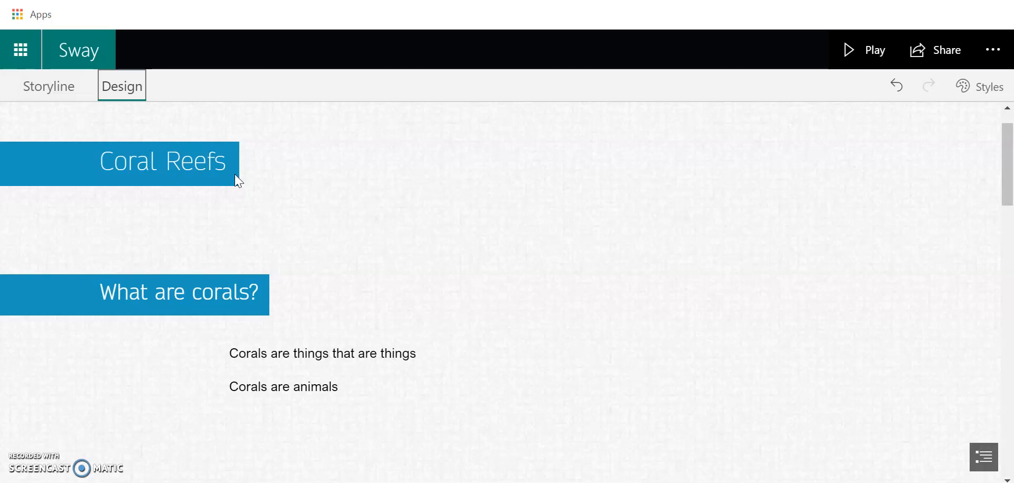
click(873, 55)
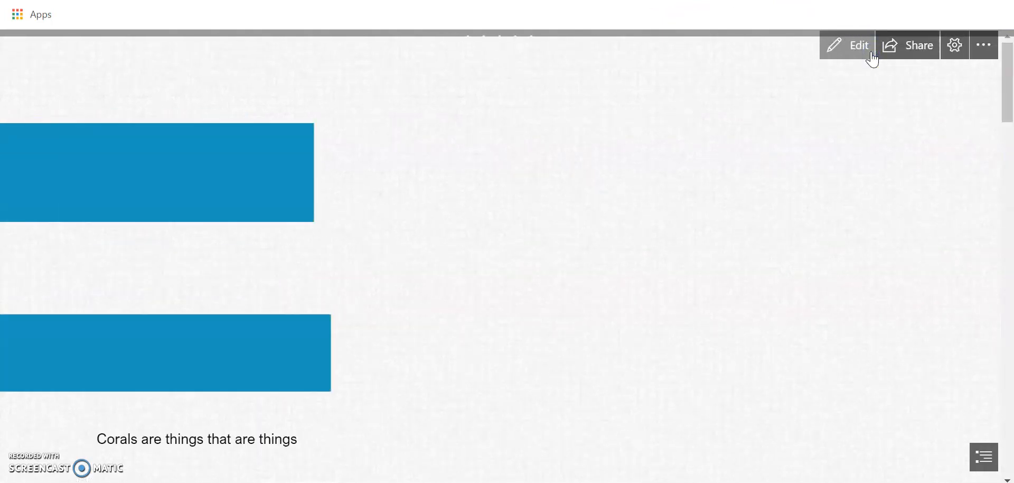
scroll(642, 222, down, 10)
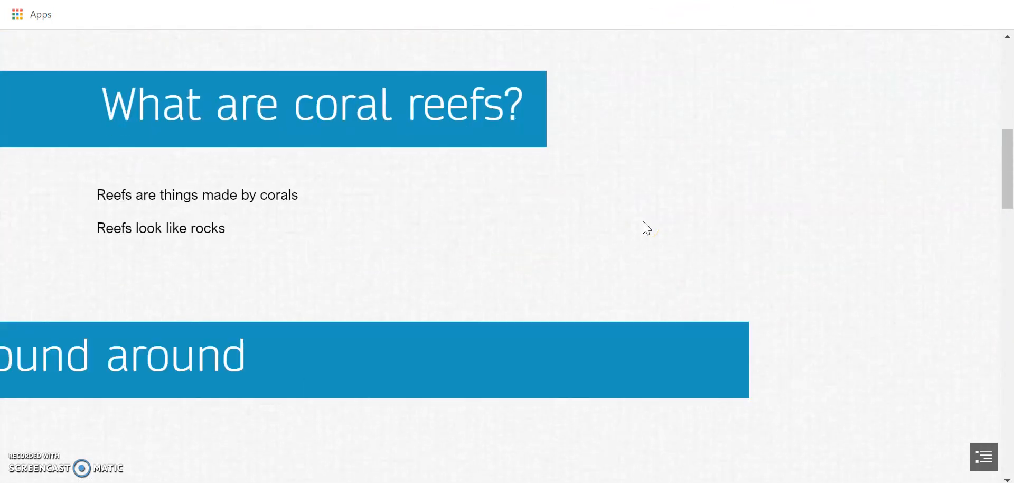
scroll(646, 228, up, 9)
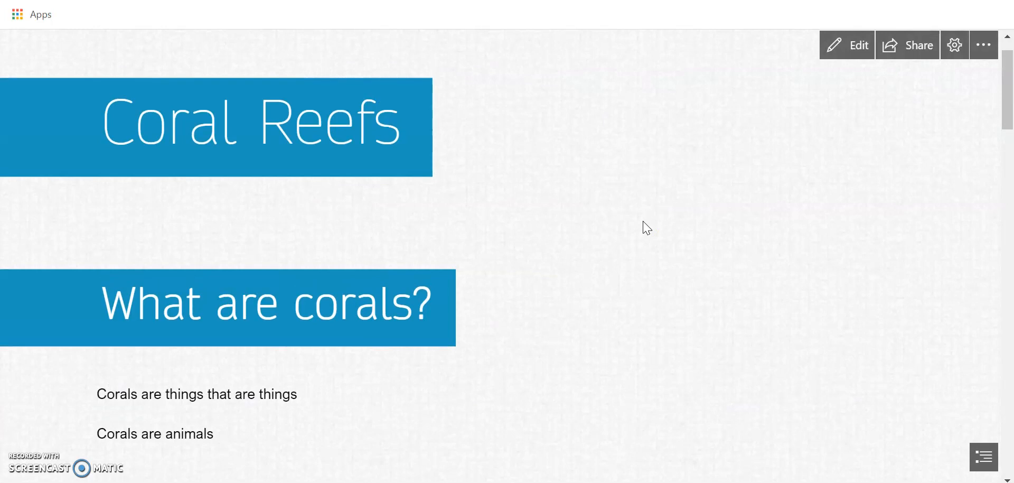
click(856, 41)
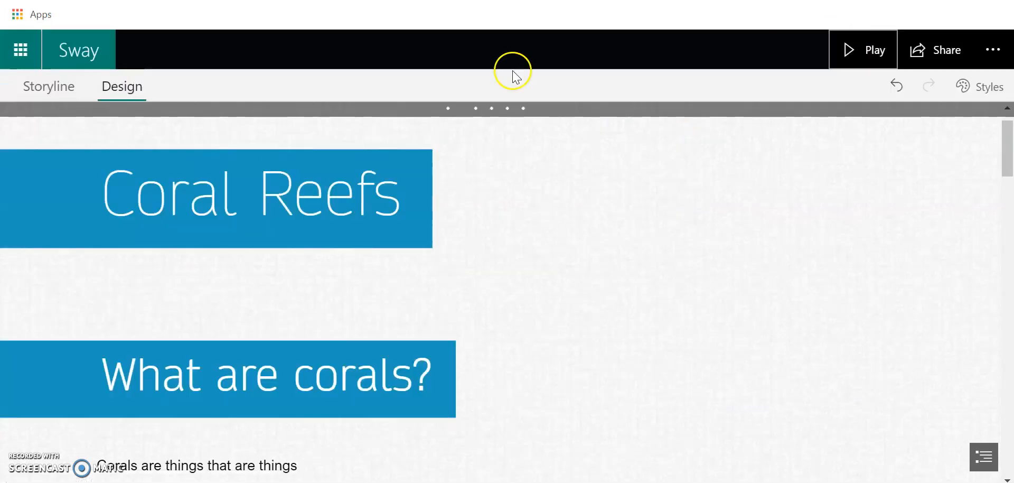
click(53, 86)
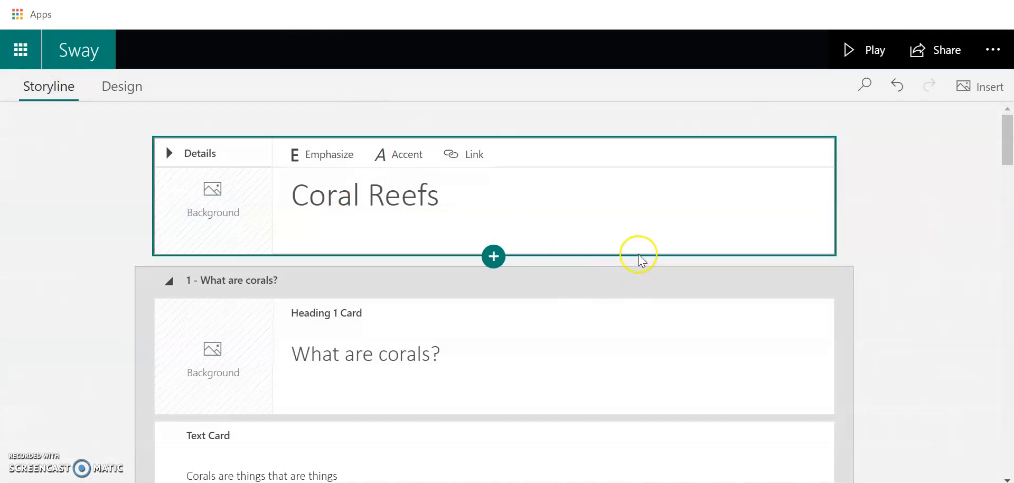
Add the 1794 x 1128 reef picture from the suggested Coral Reefs image search as the title card's background
click(263, 212)
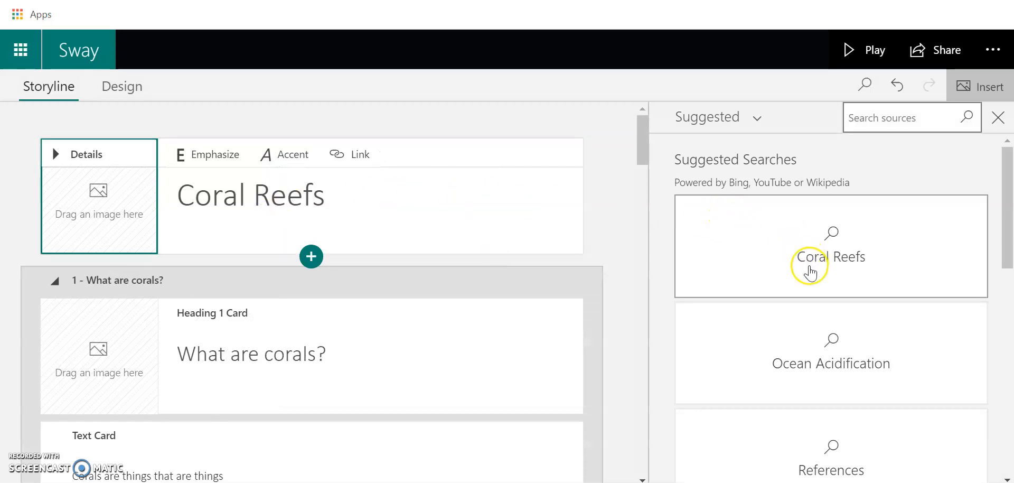
click(835, 258)
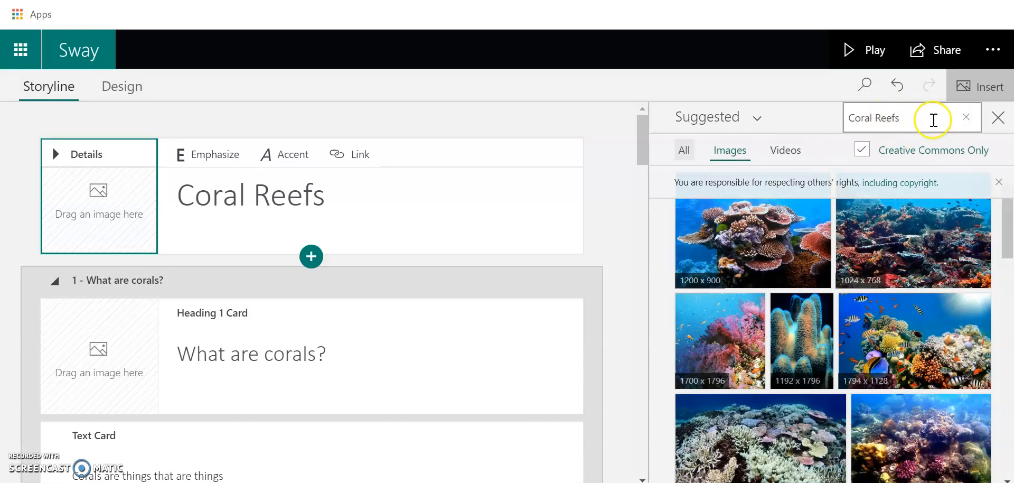
click(930, 118)
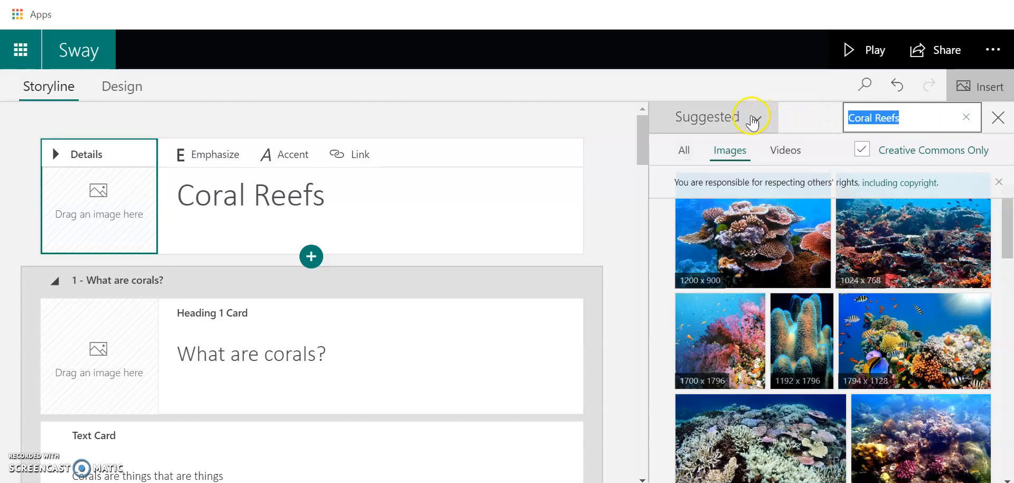
click(755, 118)
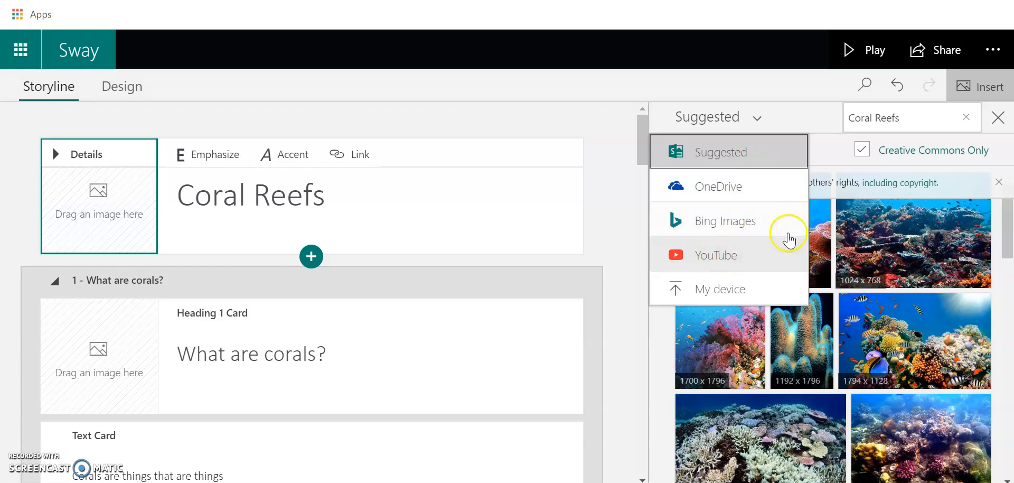
click(909, 119)
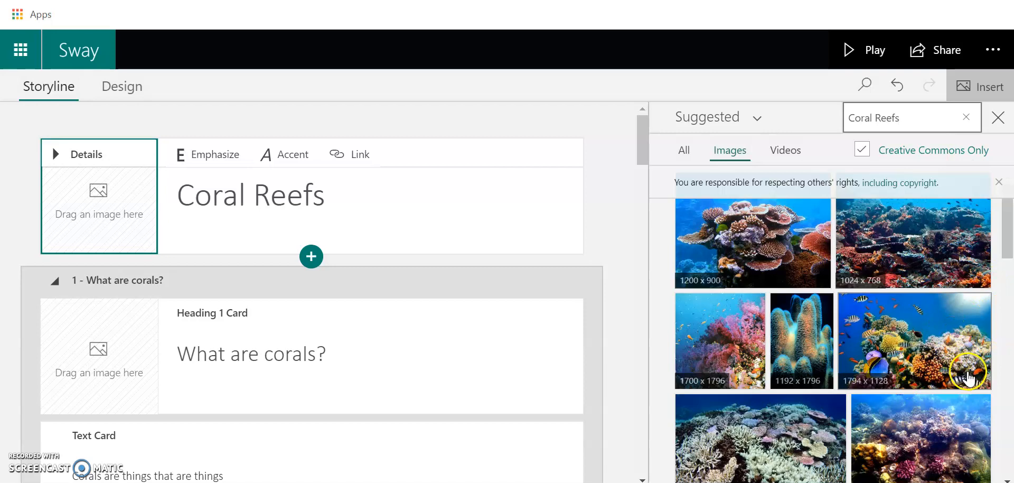
click(961, 367)
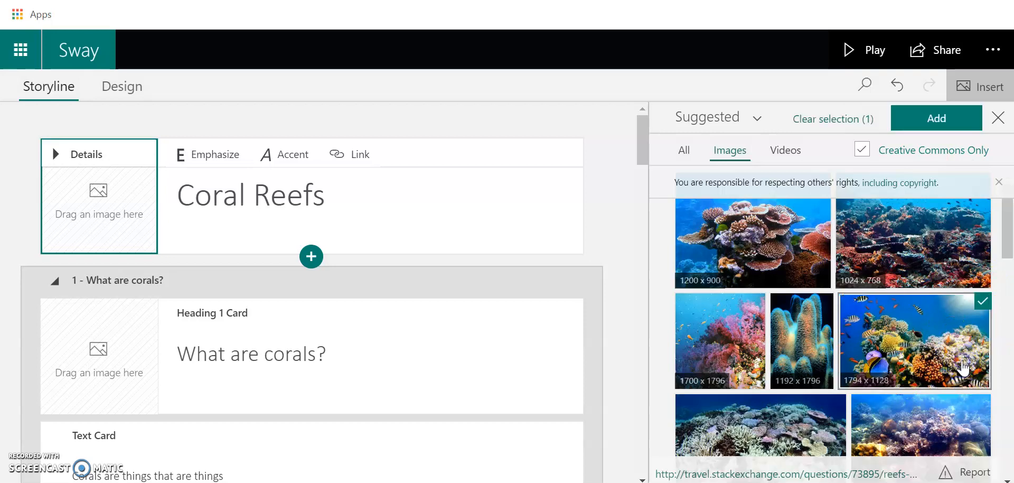
click(950, 117)
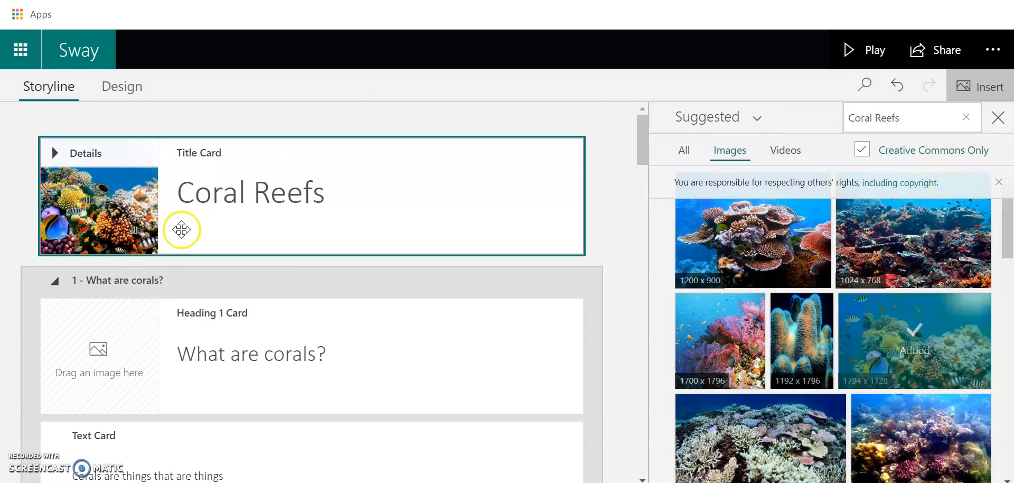
Check the title background in the Design view and in playback, and return to the Storyline
click(123, 87)
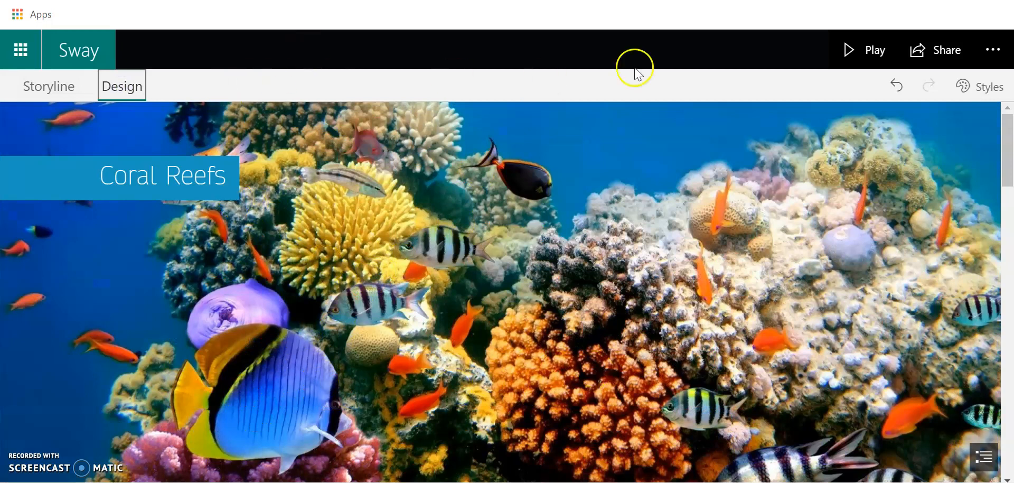
click(859, 50)
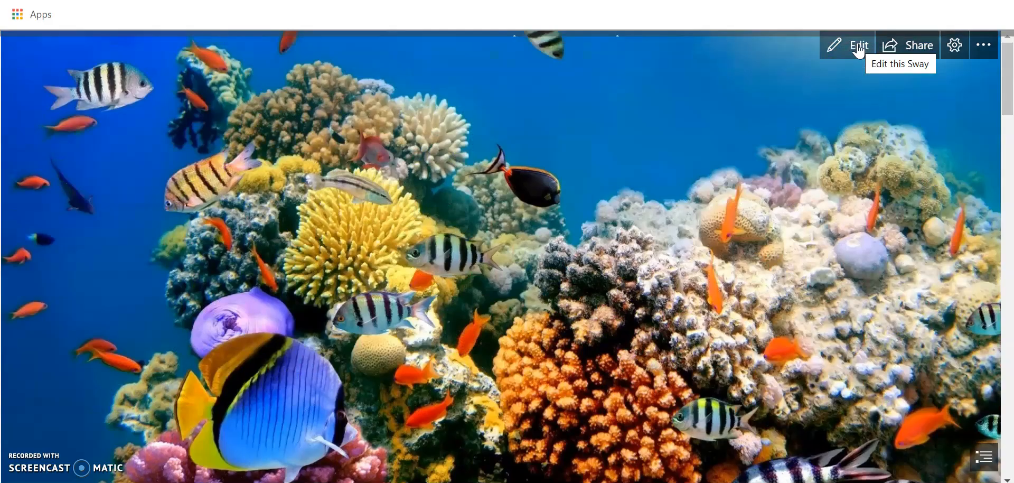
scroll(679, 286, down, 3)
scroll(679, 287, up, 3)
click(842, 44)
click(53, 89)
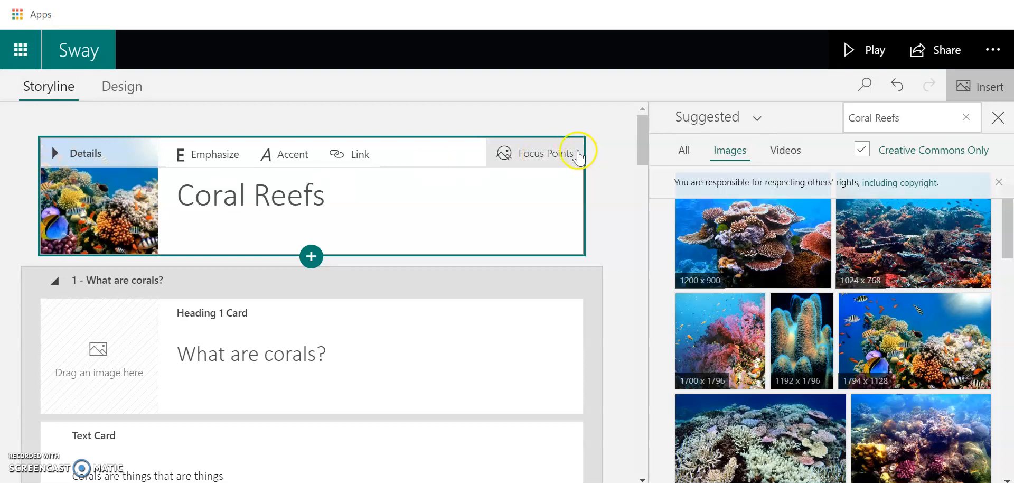
Try out three focus points on the title background image, reset them and close the Focus Points settings
click(560, 158)
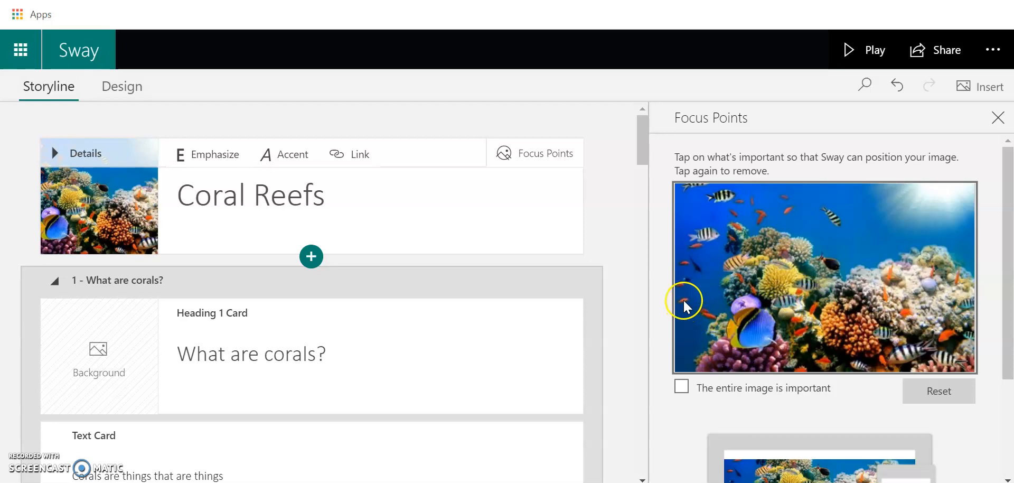
click(691, 242)
click(791, 287)
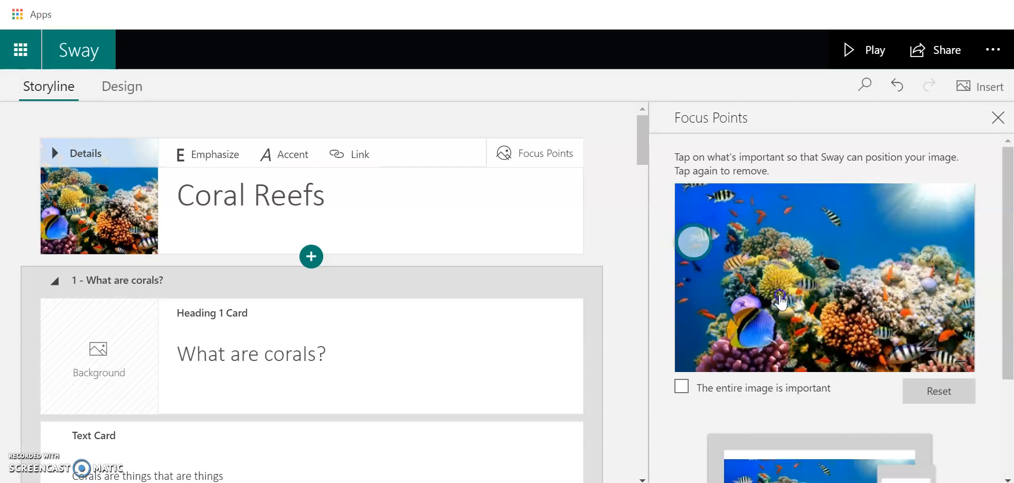
click(877, 328)
click(948, 417)
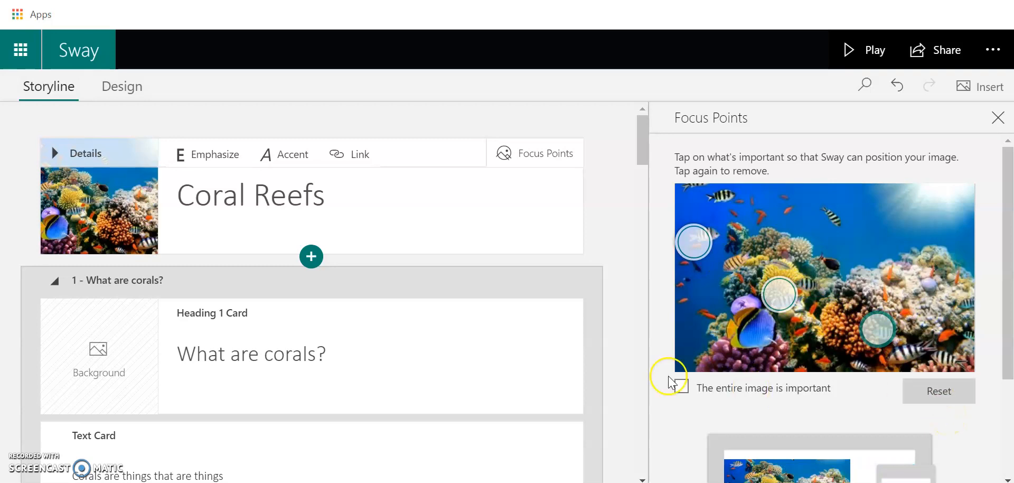
click(940, 396)
click(516, 181)
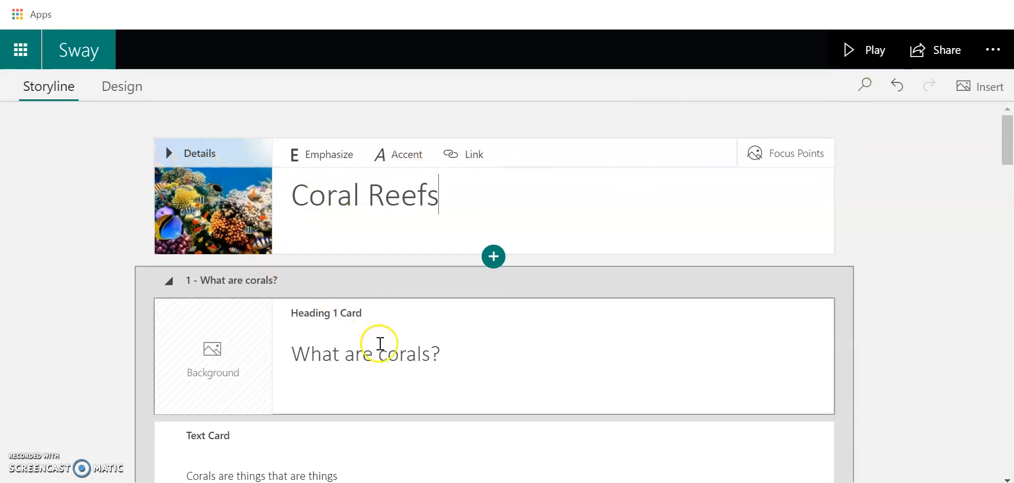
Start adding a background to the "What are corals?" heading card and browse the suggested Coral Reefs images
scroll(426, 353, down, 3)
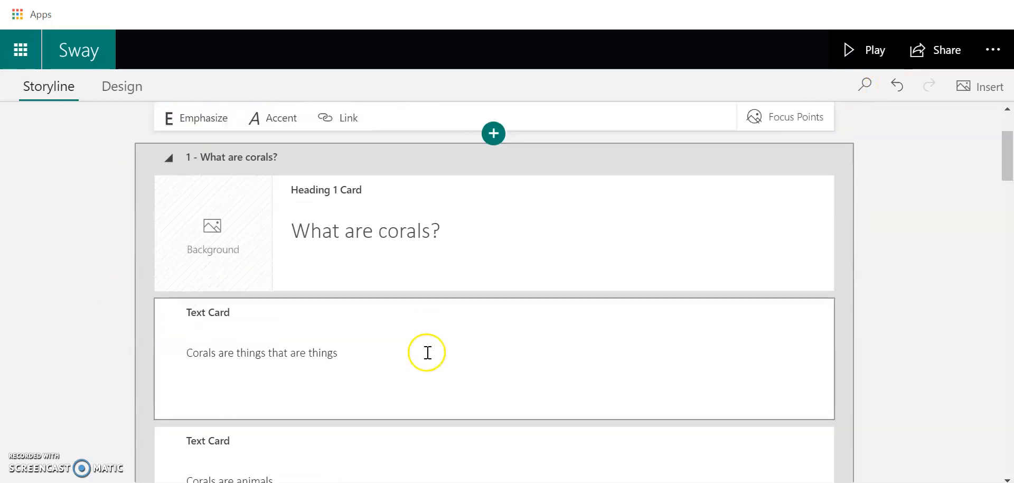
click(390, 210)
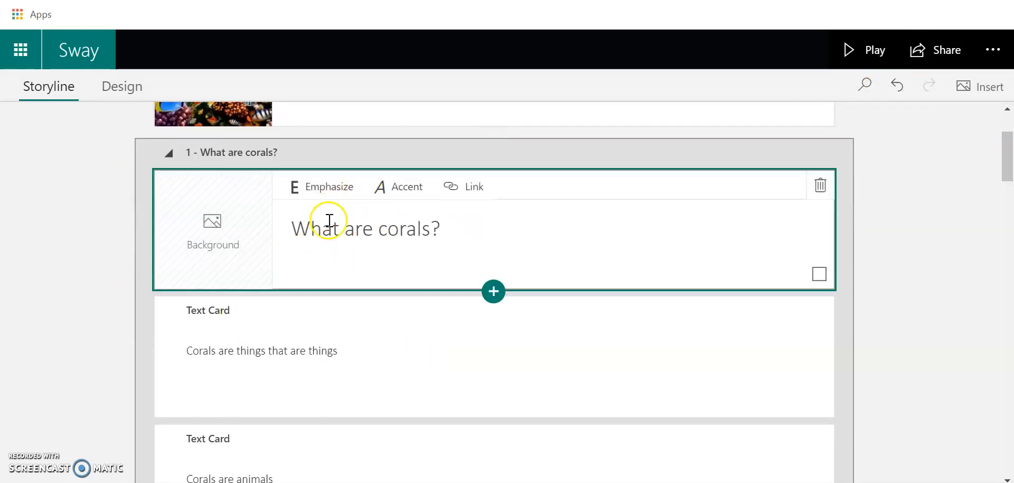
click(558, 117)
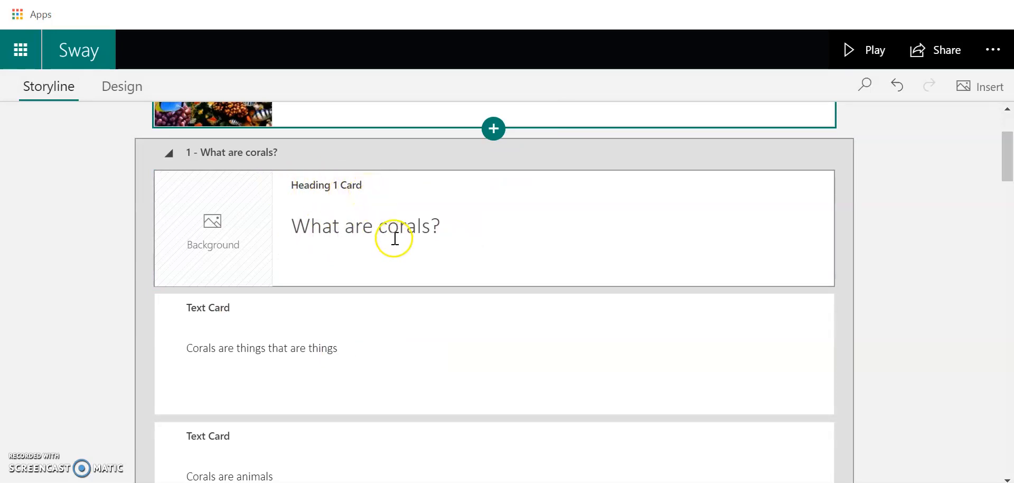
click(233, 244)
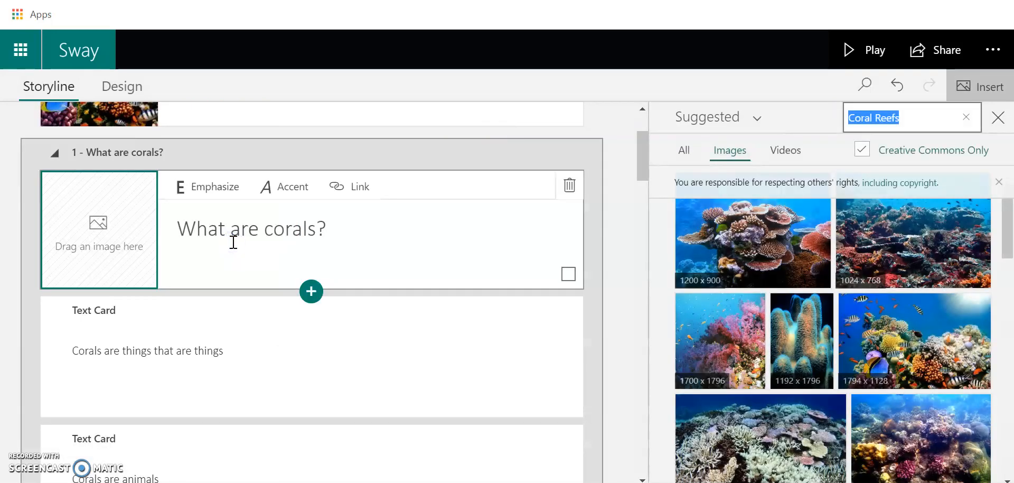
click(883, 117)
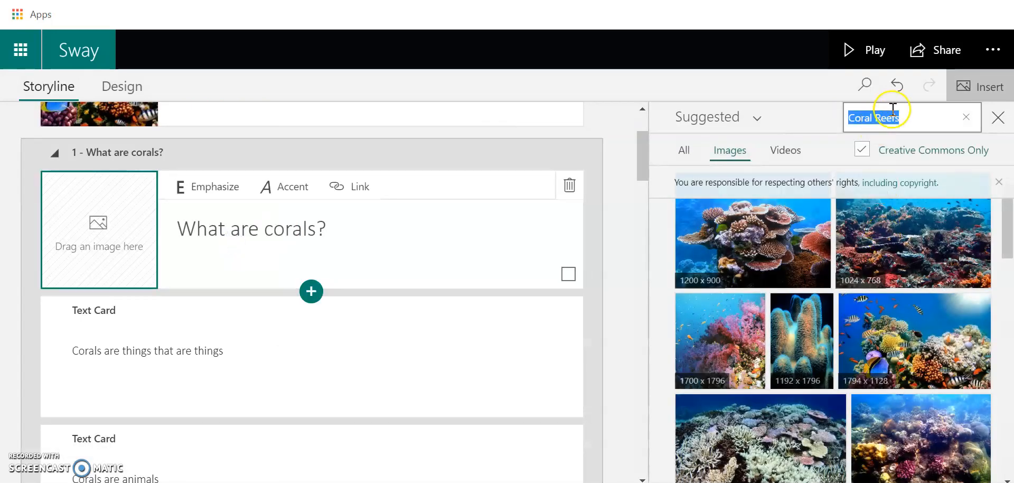
scroll(942, 285, down, 10)
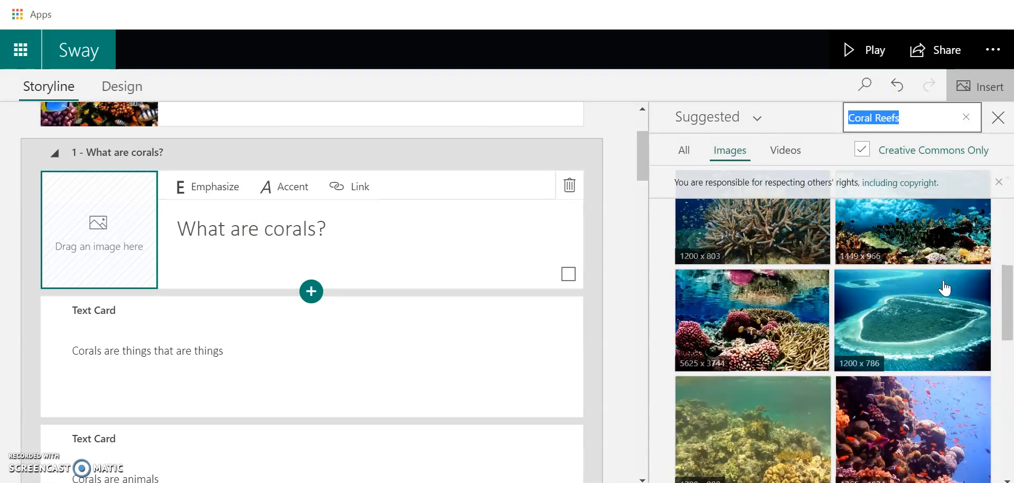
scroll(944, 288, down, 5)
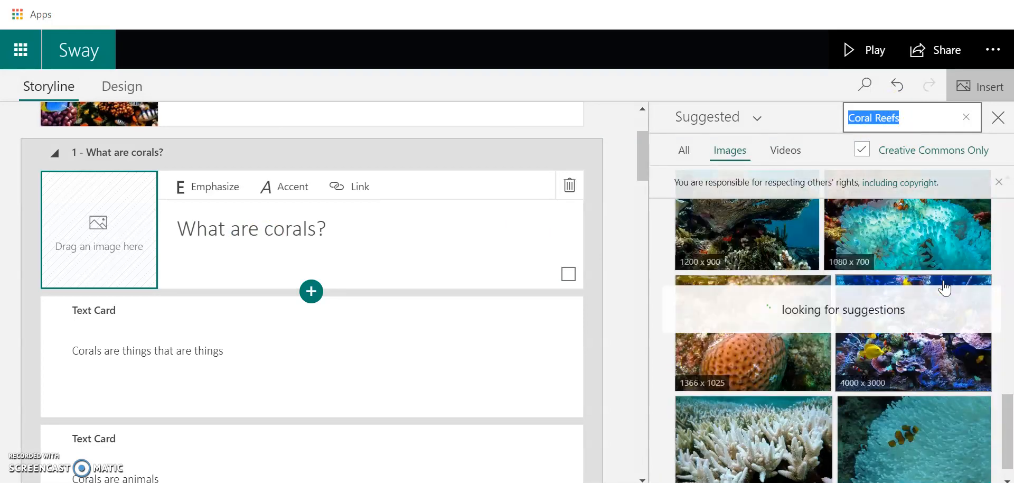
Search the suggested images for "coral polyp" and add the 750 x 430 picture as the heading card's background
double_click(914, 119)
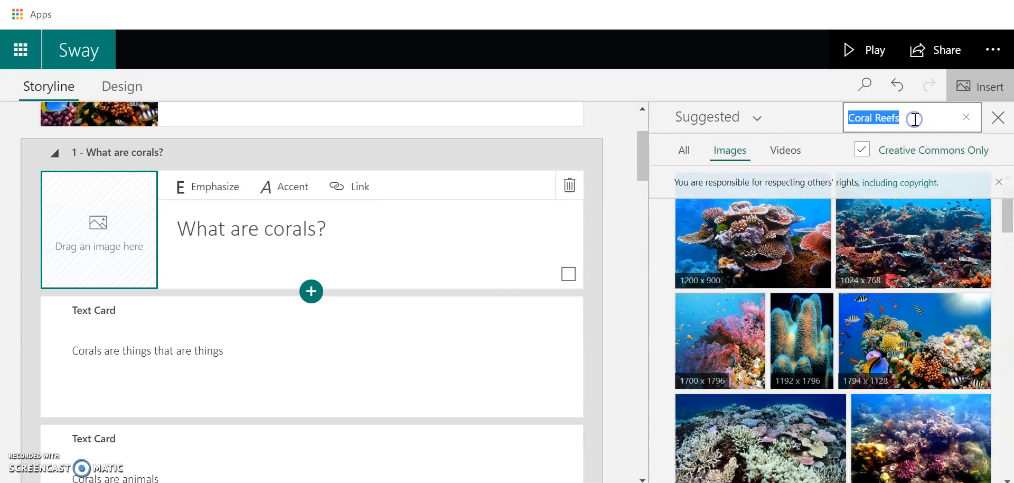
text(coral polyp)
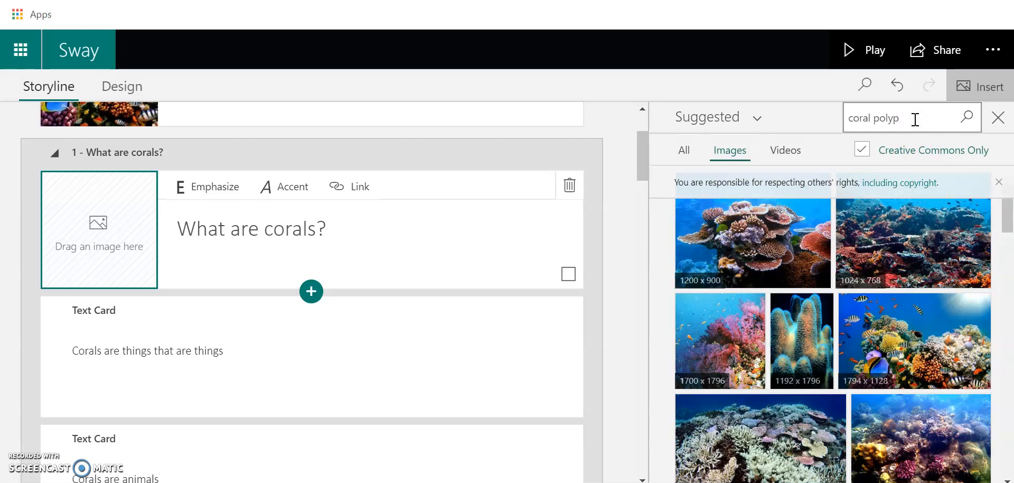
key(Return)
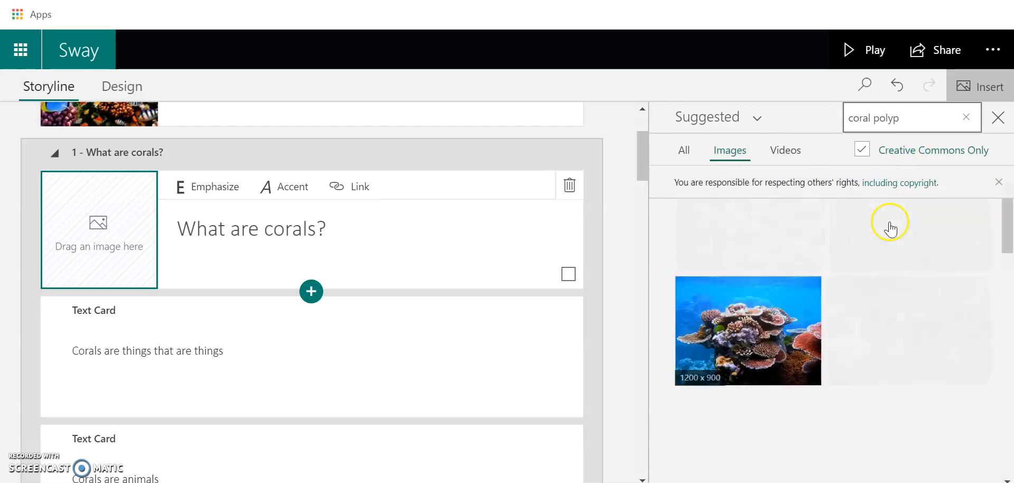
scroll(901, 342, down, 5)
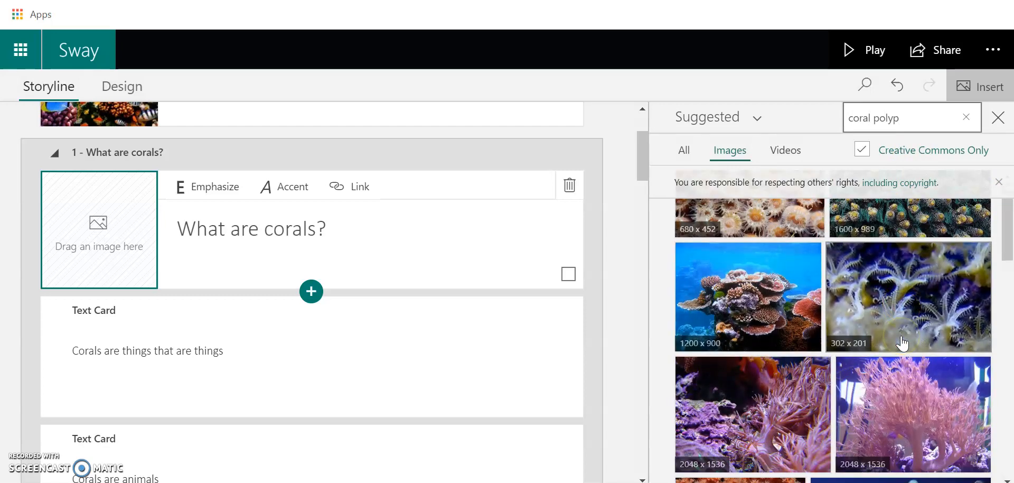
click(937, 388)
click(942, 118)
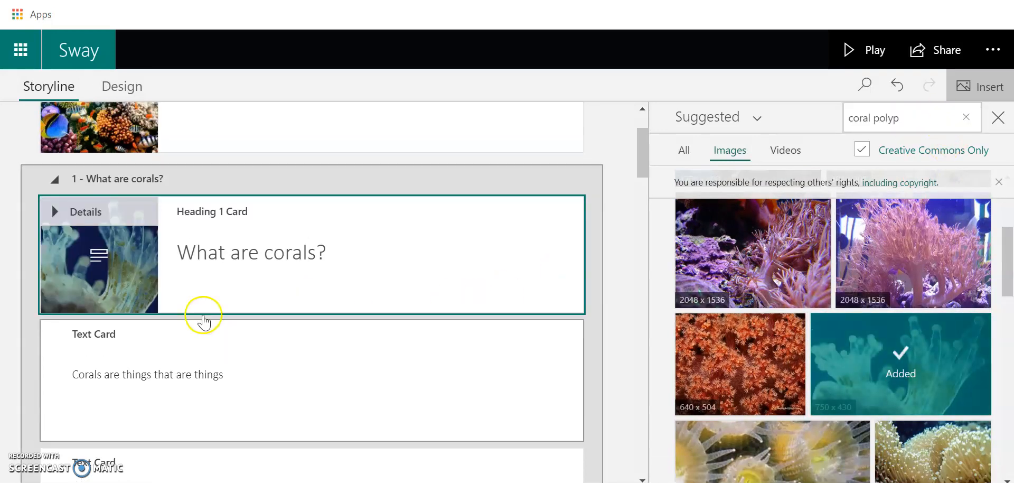
Check the "What are corals?" heading background in the Design view and in playback, and return to the Storyline
scroll(320, 212, up, 2)
click(127, 89)
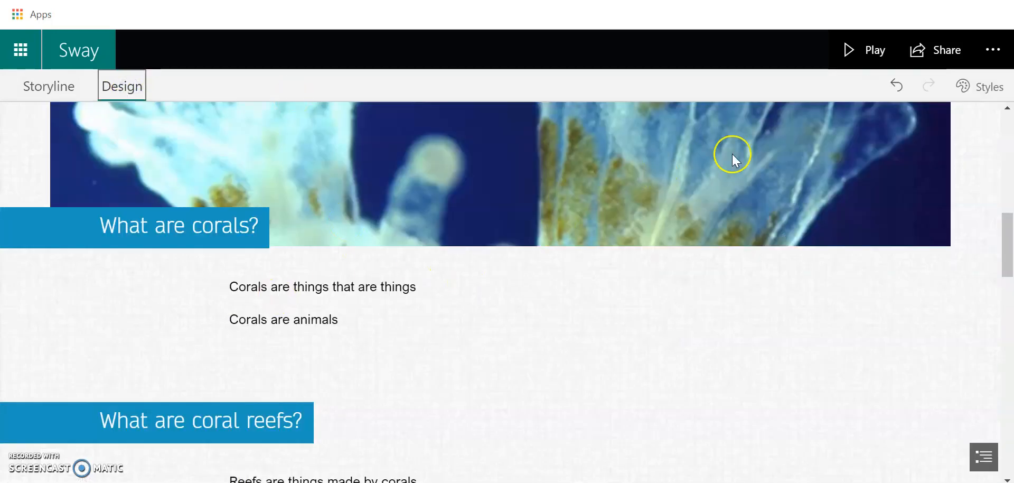
scroll(639, 232, up, 3)
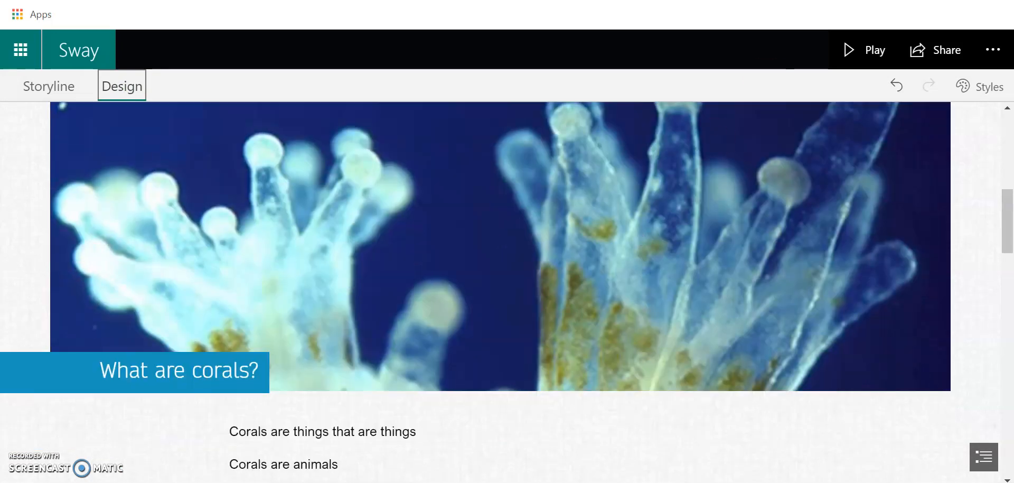
click(856, 55)
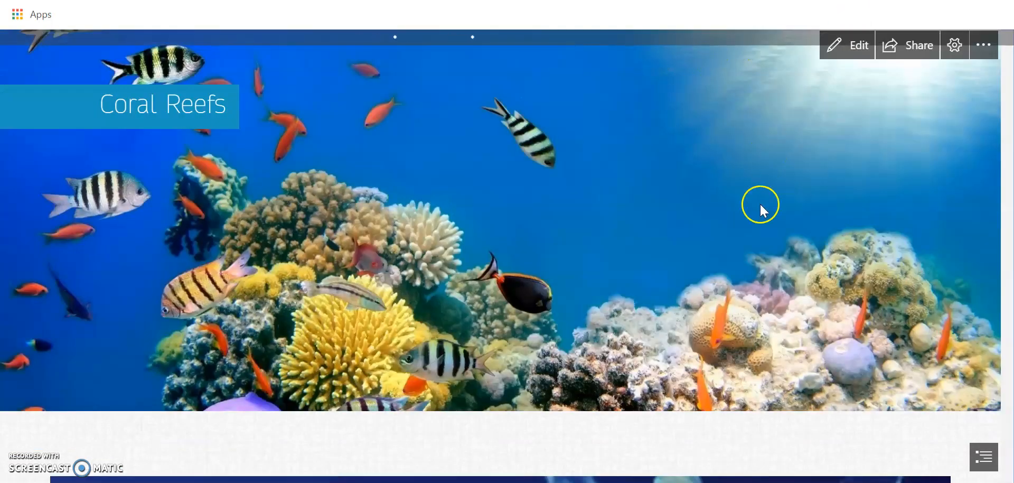
scroll(664, 267, down, 3)
scroll(665, 271, down, 2)
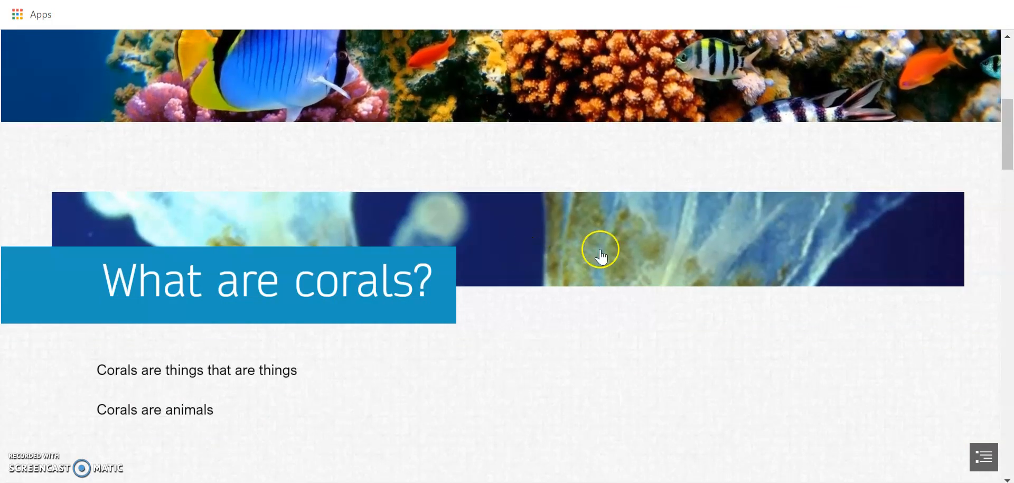
scroll(453, 182, up, 10)
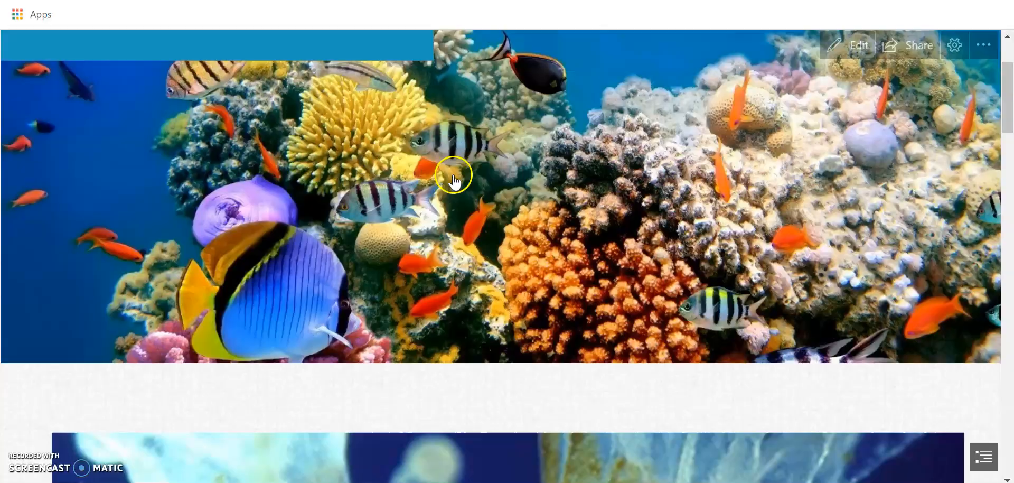
click(843, 45)
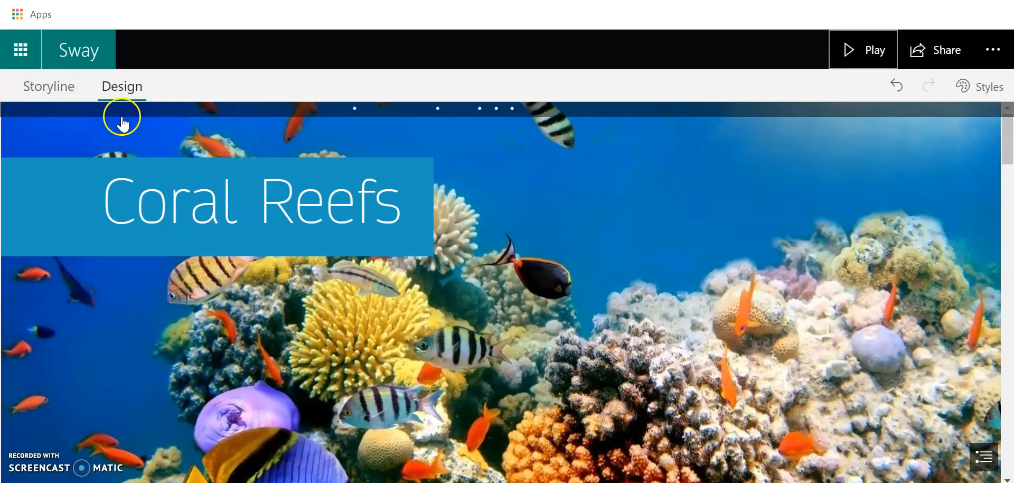
click(42, 89)
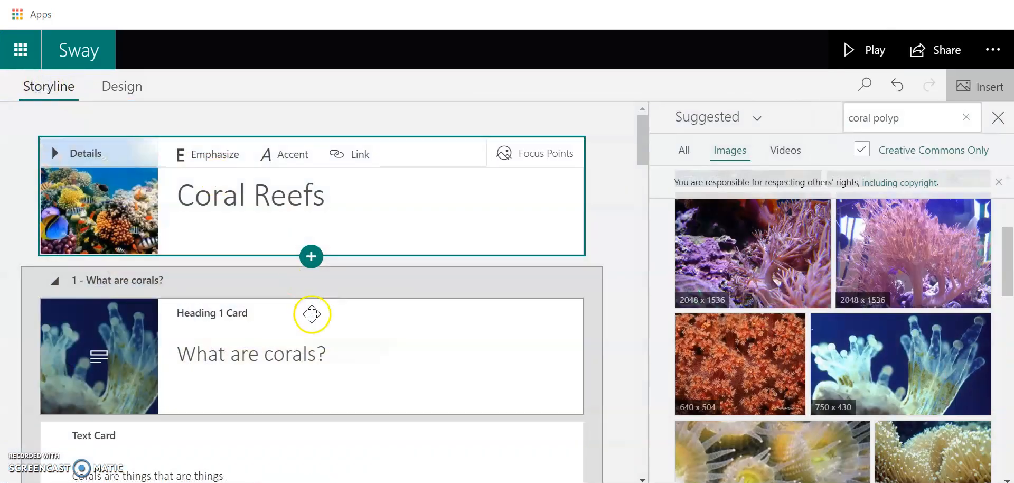
Set four focus points across the coral polyps in the "What are corals?" heading card's background image
scroll(312, 317, down, 3)
click(88, 209)
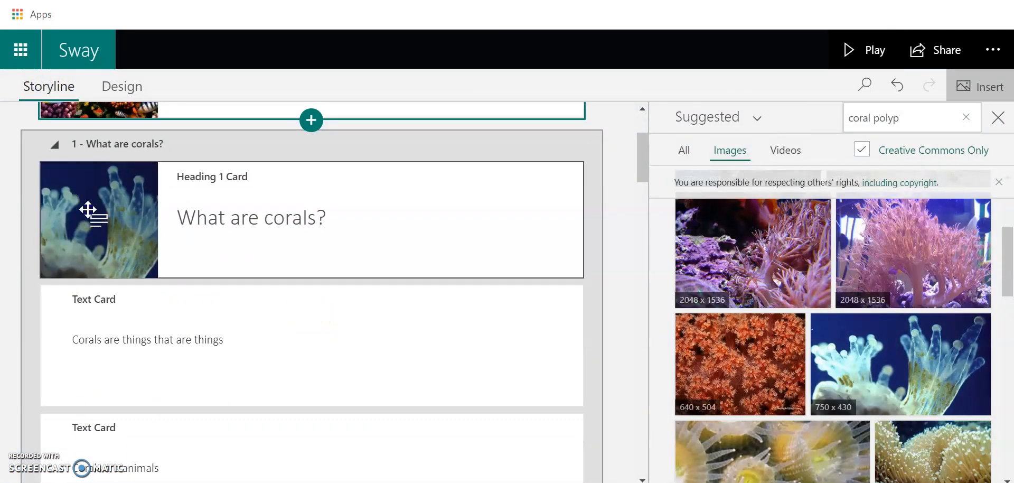
click(534, 177)
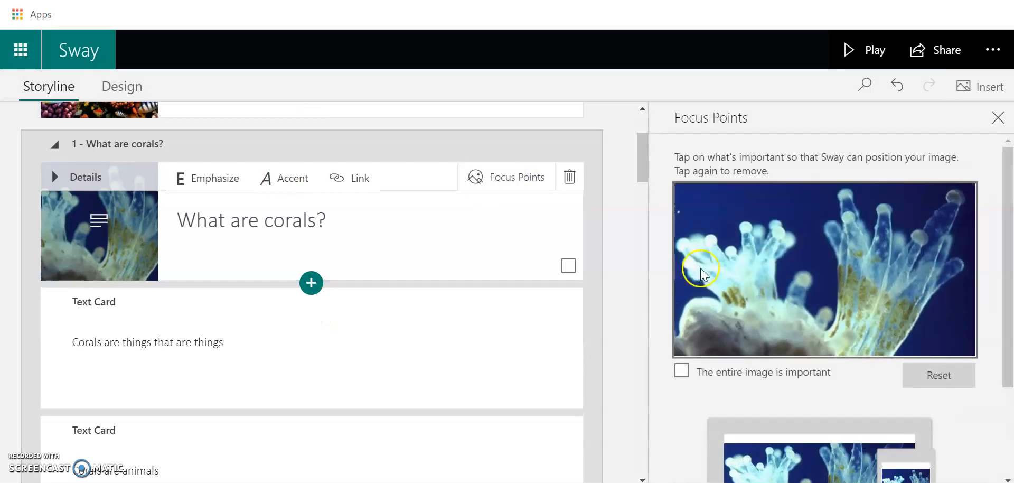
click(679, 236)
click(793, 260)
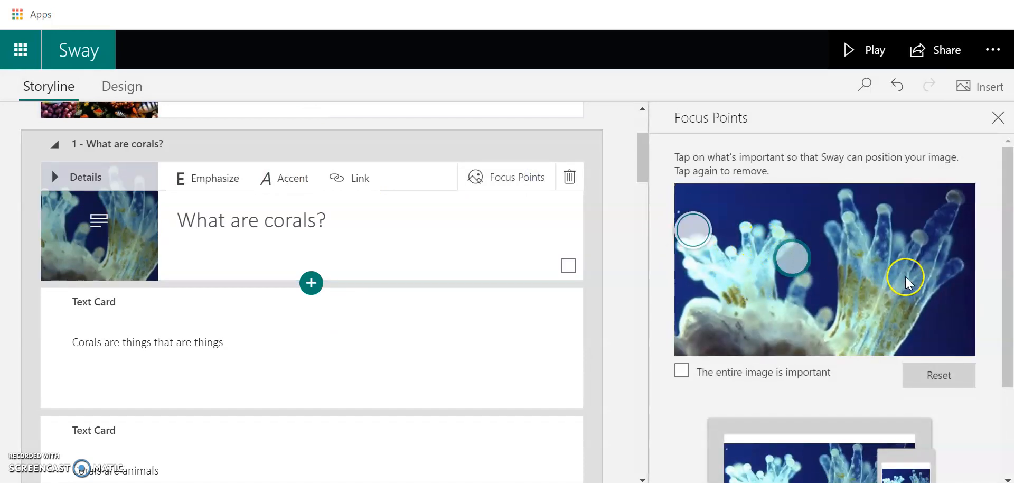
click(908, 290)
click(946, 221)
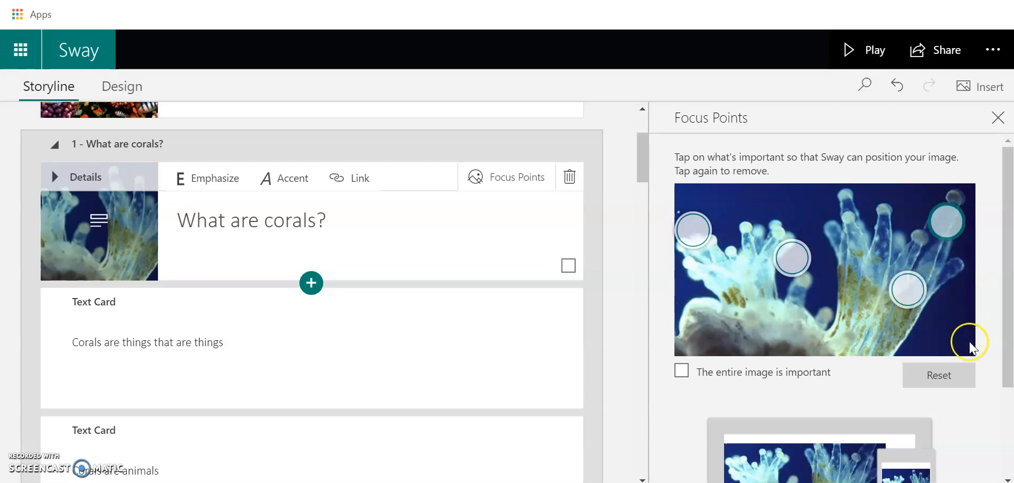
click(439, 222)
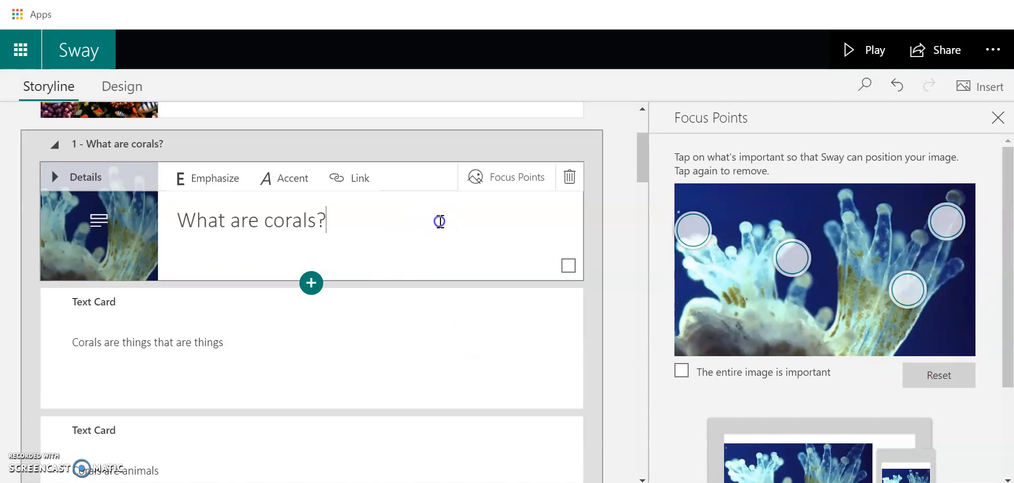
Play the Sway to check how the "What are corals?" background is positioned, and return to the Storyline
click(848, 50)
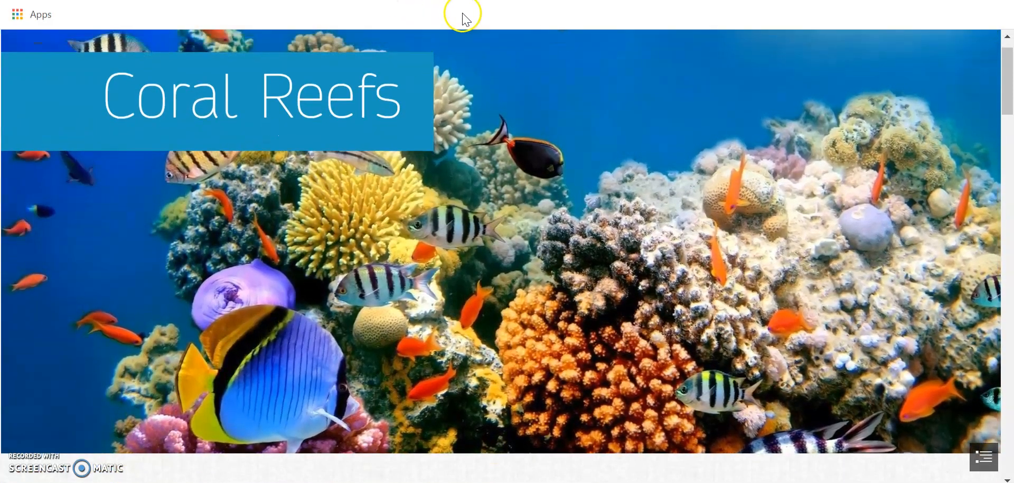
scroll(512, 158, down, 3)
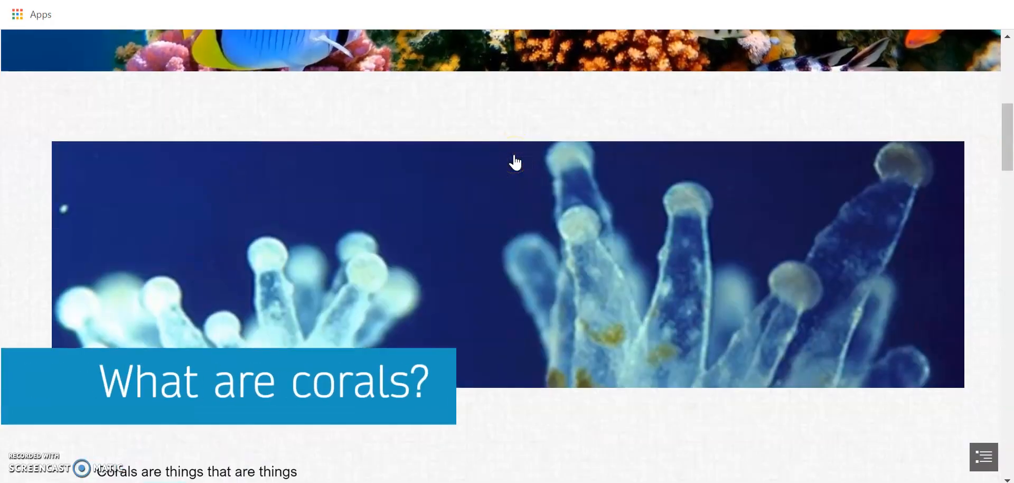
scroll(668, 426, down, 3)
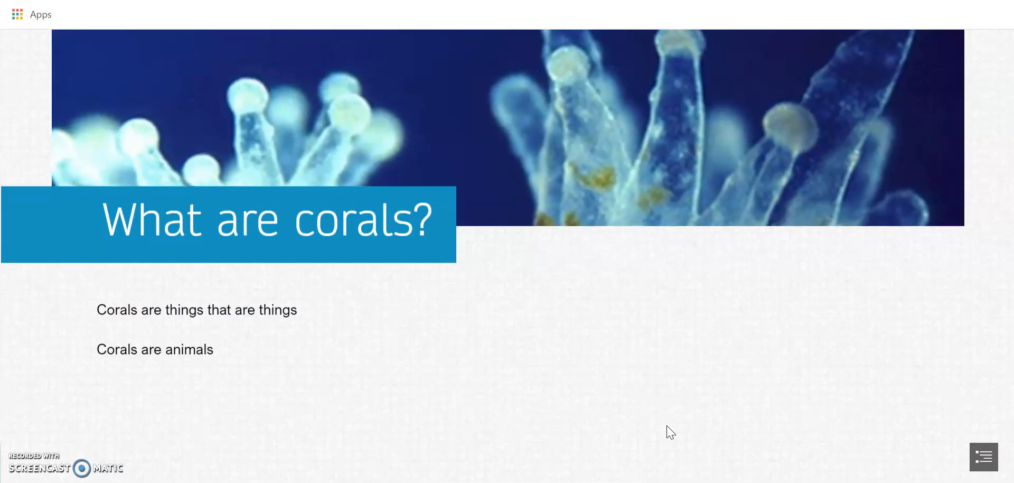
scroll(670, 432, up, 3)
scroll(204, 106, up, 5)
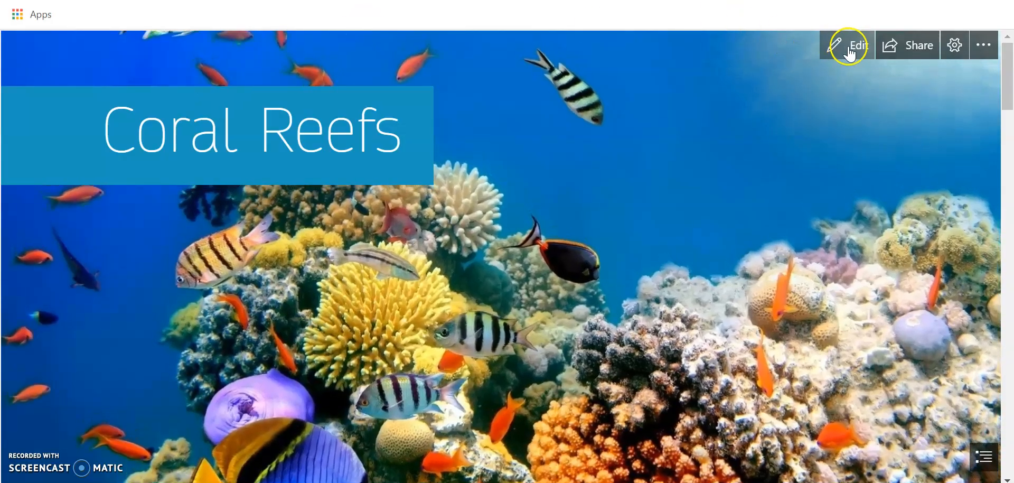
click(849, 53)
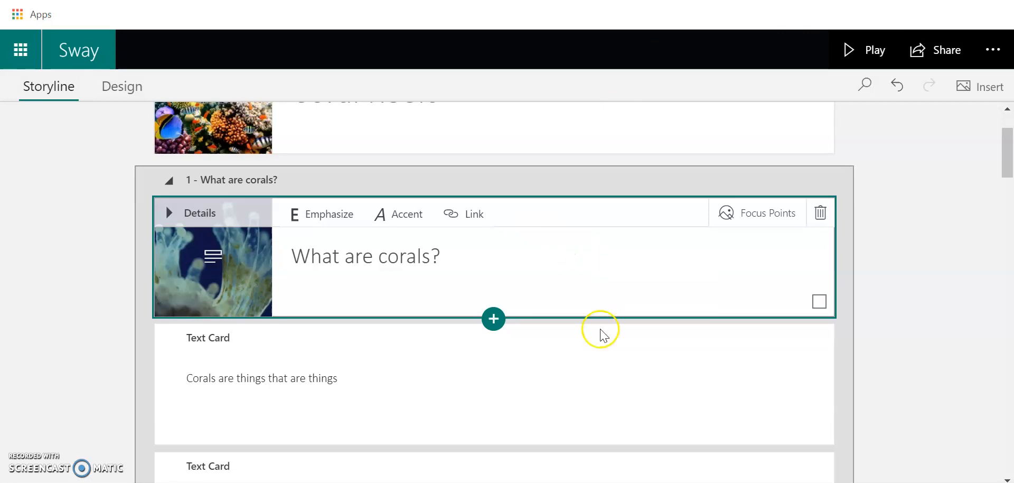
Move the text "Corals are animals" below "Corals are things that are things" in the first text card and delete its original card
scroll(605, 338, down, 3)
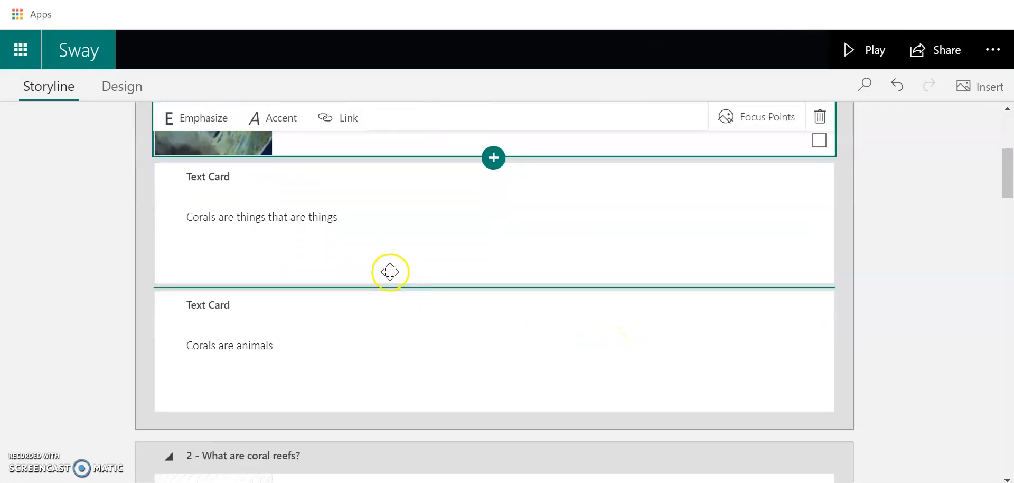
click(294, 362)
drag(287, 350, 165, 340)
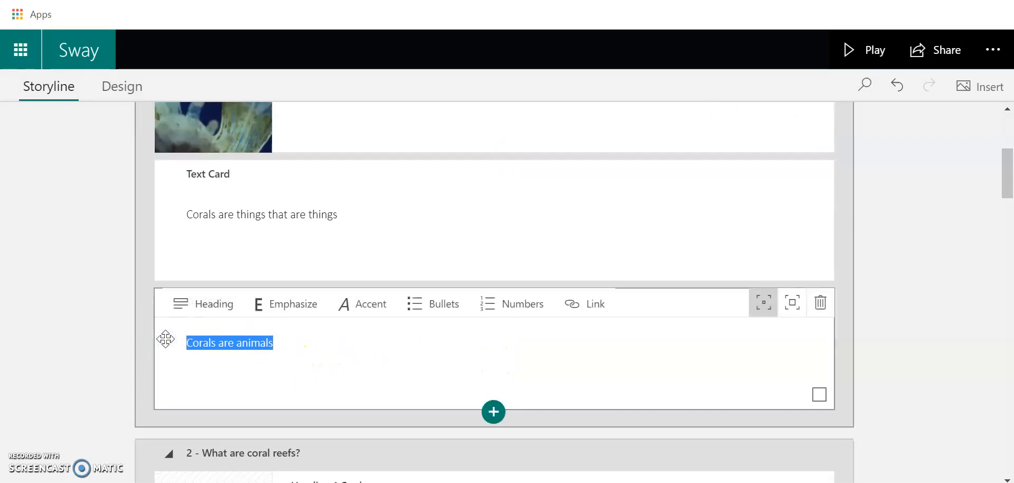
click(288, 251)
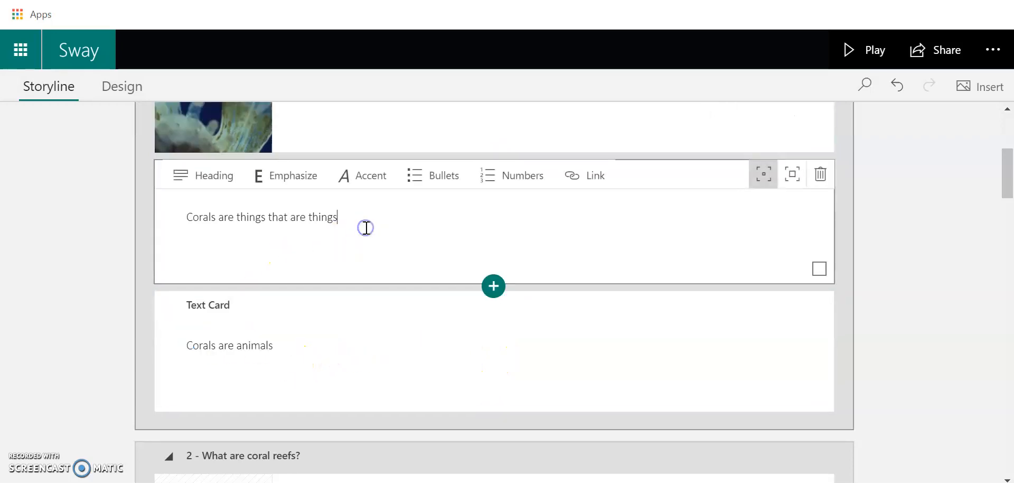
click(425, 360)
click(819, 299)
click(426, 276)
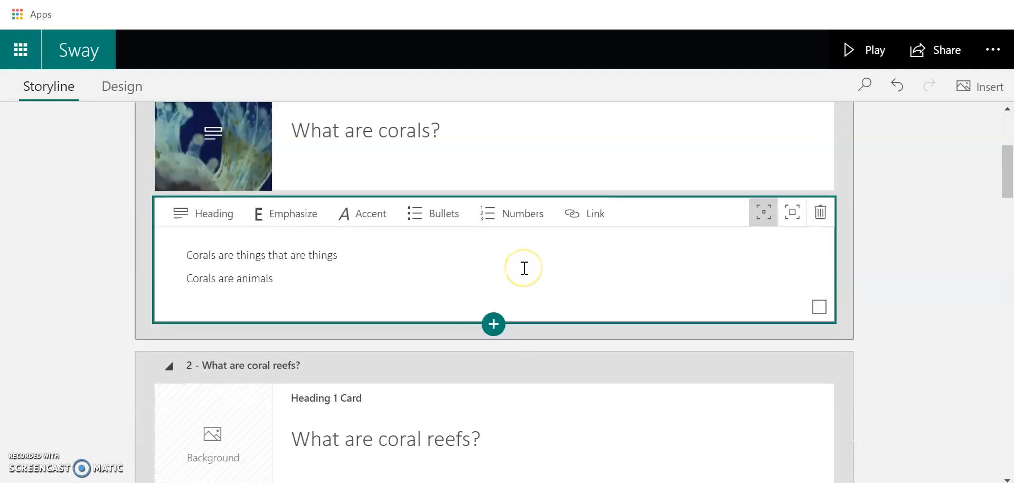
Move the text "Corals are animals" out of the first text card into a new text card directly below it
scroll(524, 268, up, 1)
scroll(524, 268, down, 1)
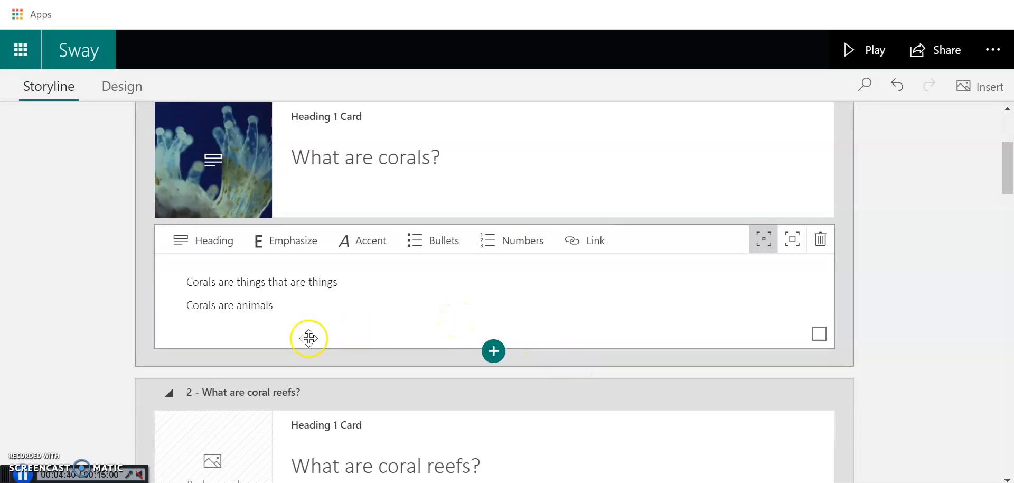
drag(289, 309, 181, 305)
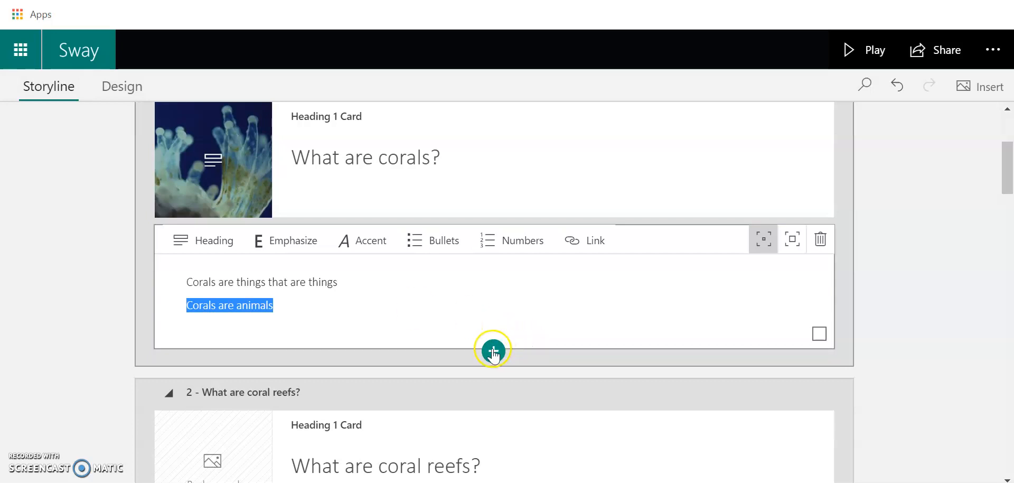
click(473, 351)
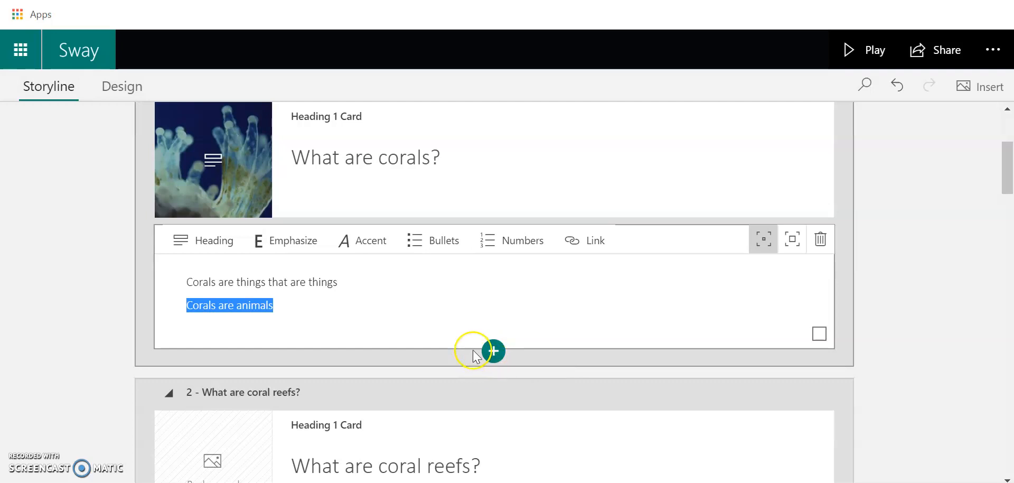
click(498, 352)
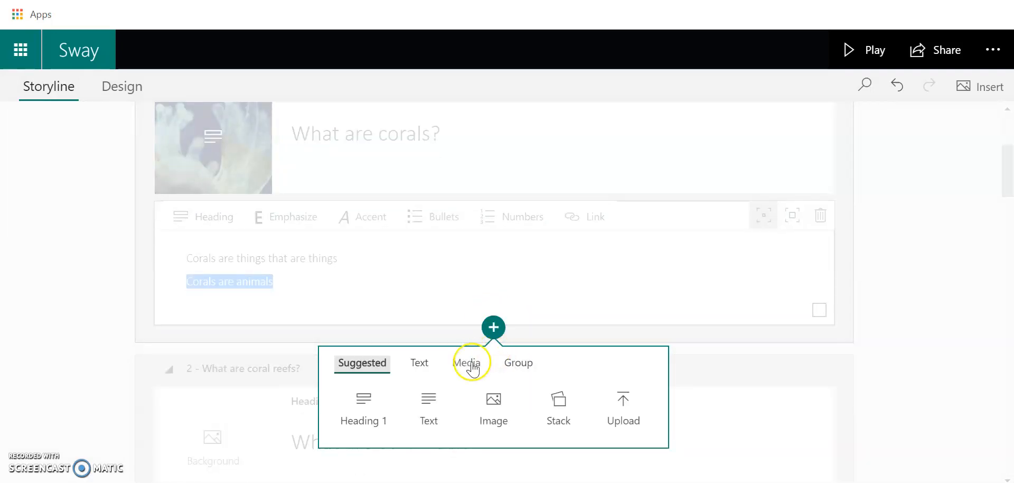
click(425, 413)
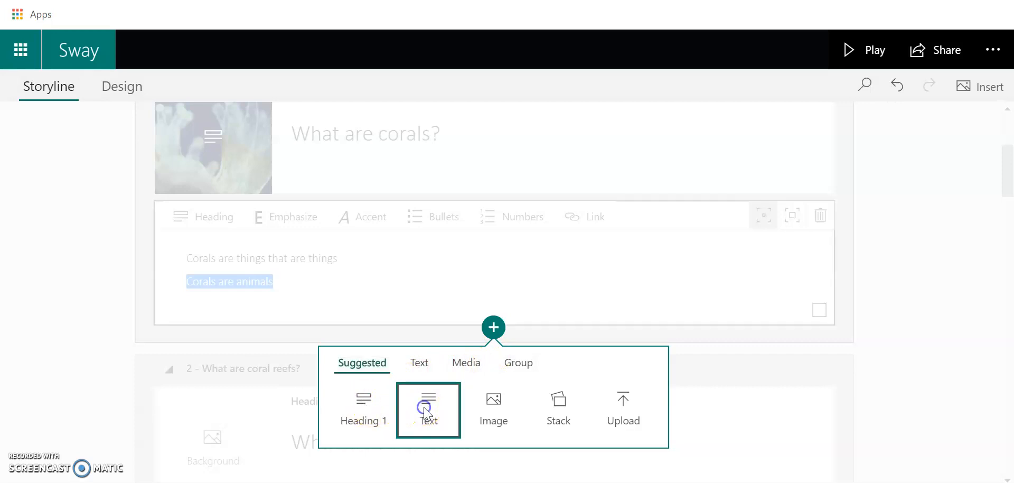
click(204, 321)
click(221, 217)
triple_click(222, 217)
key(BackSpace)
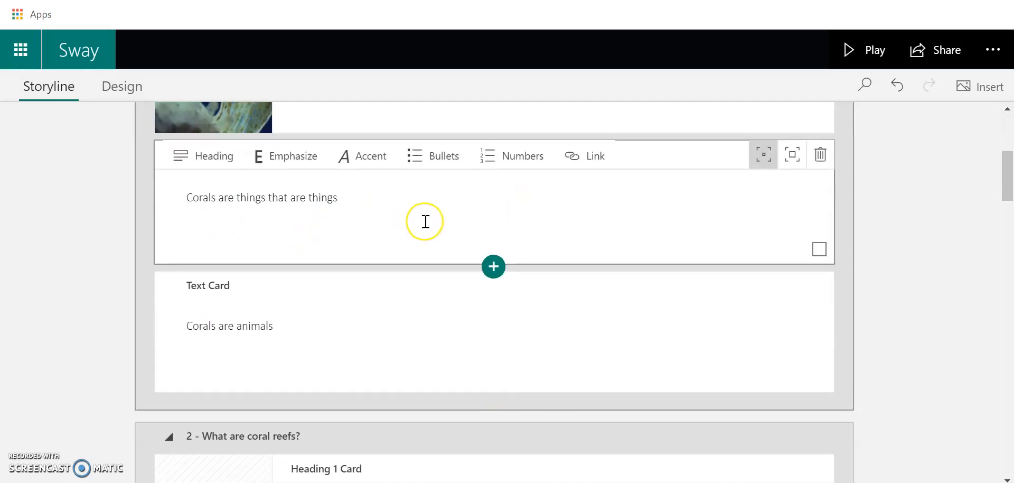
Insert an image card between the "Corals are things that are things" and "Corals are animals" text cards
scroll(425, 221, up, 1)
scroll(425, 221, down, 1)
scroll(425, 221, up, 2)
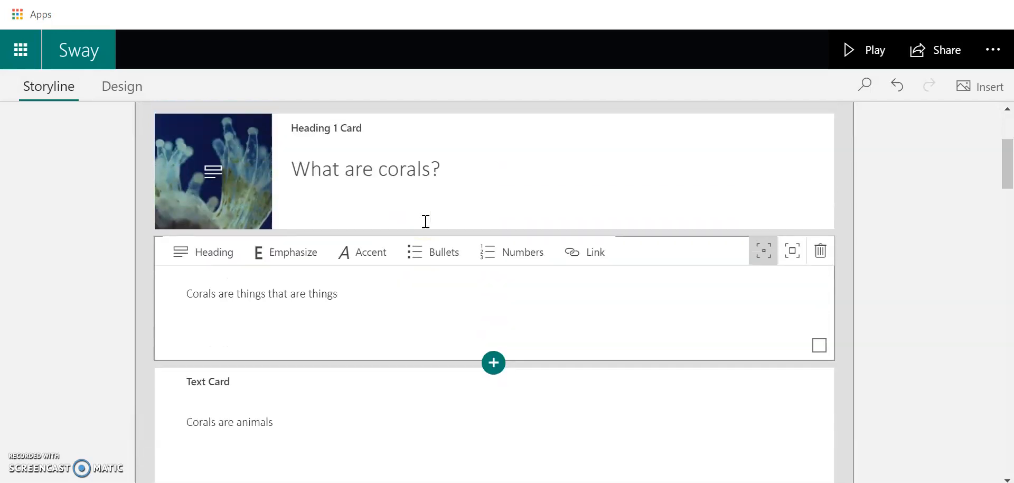
scroll(426, 222, up, 2)
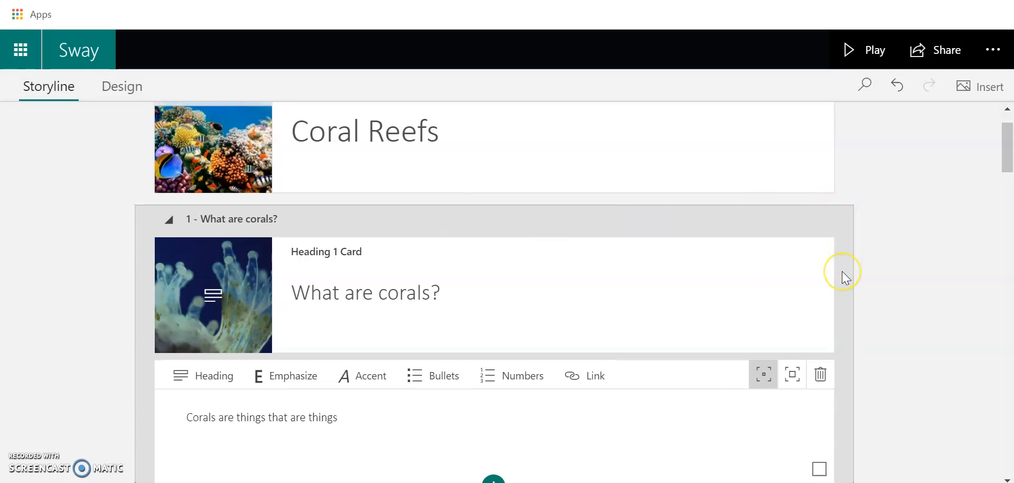
scroll(842, 270, down, 1)
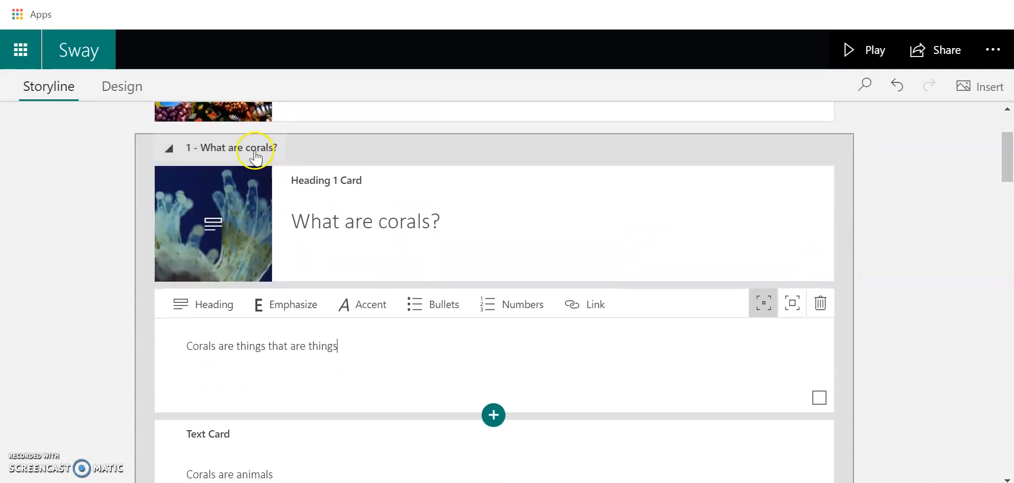
scroll(362, 310, down, 3)
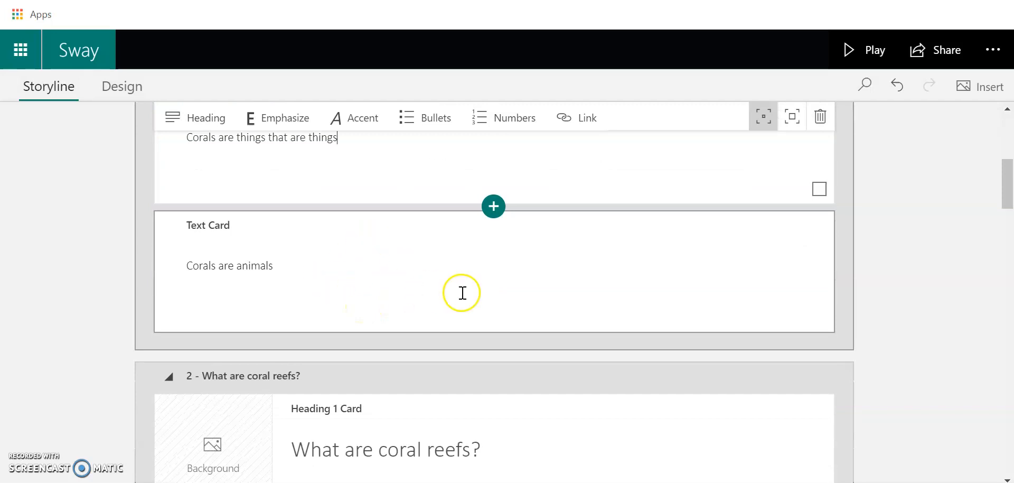
scroll(462, 292, up, 2)
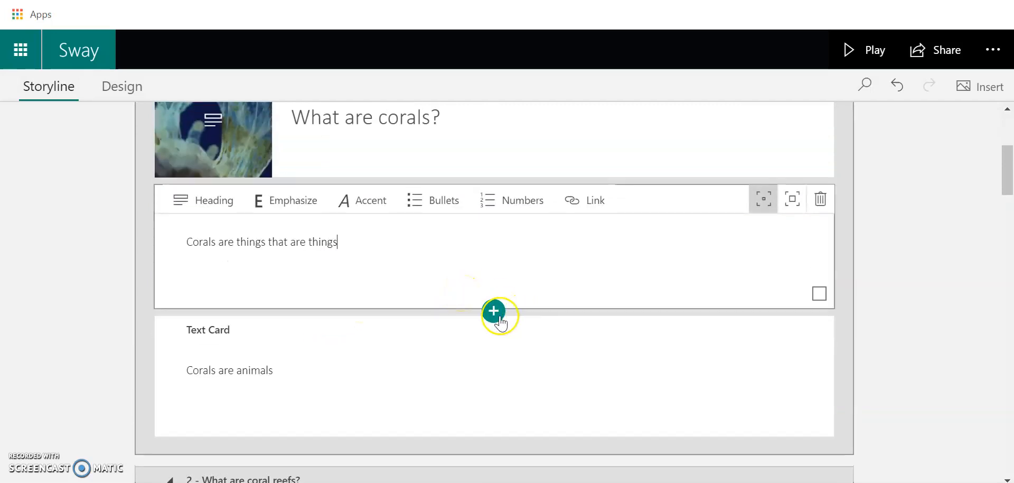
click(731, 269)
click(493, 311)
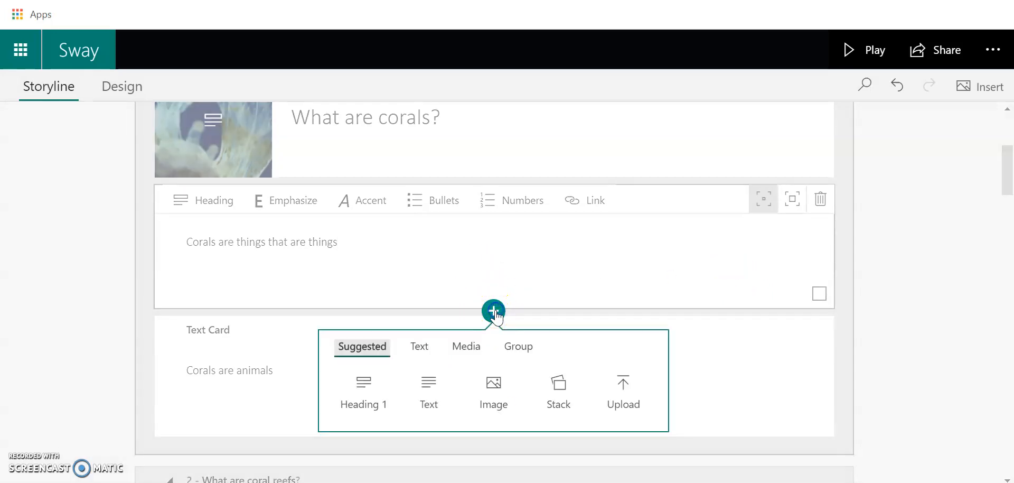
click(501, 397)
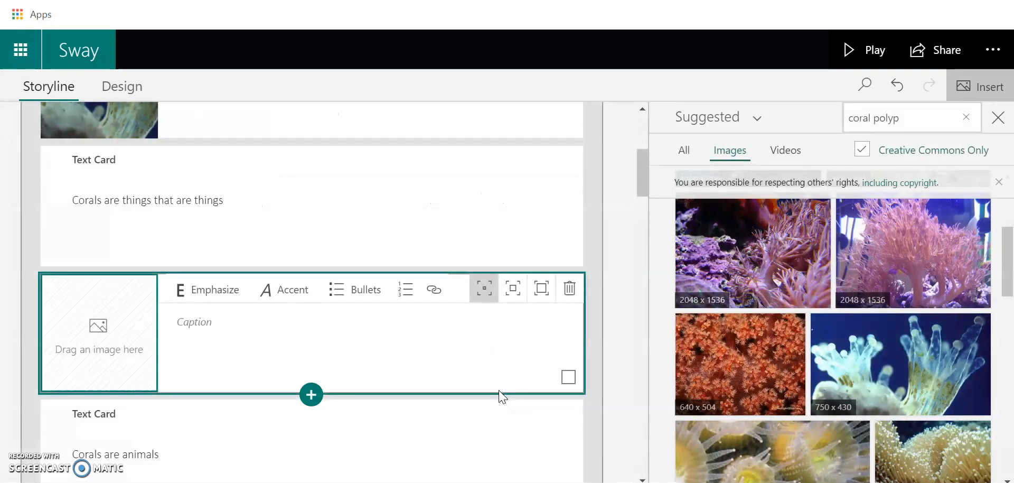
Replace the image search term with "coral" and run the search for the new image card
click(724, 335)
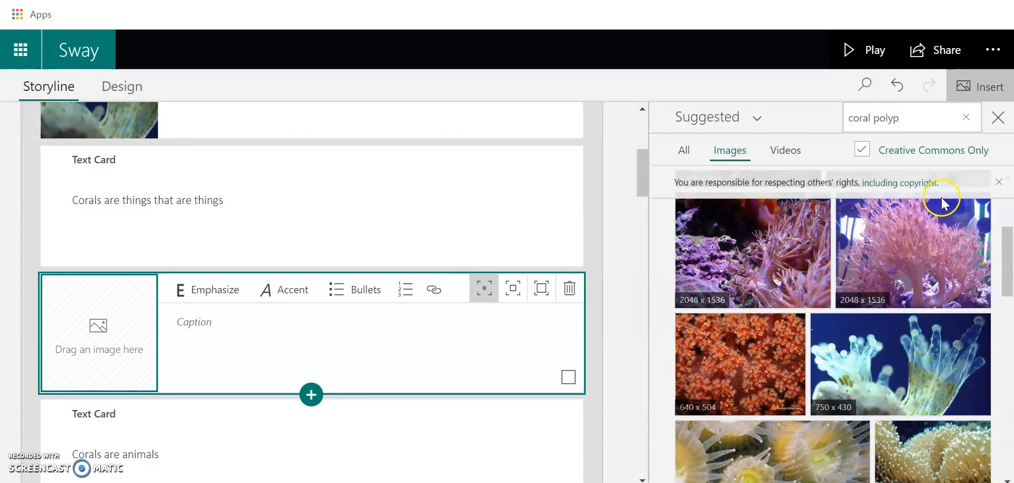
click(892, 119)
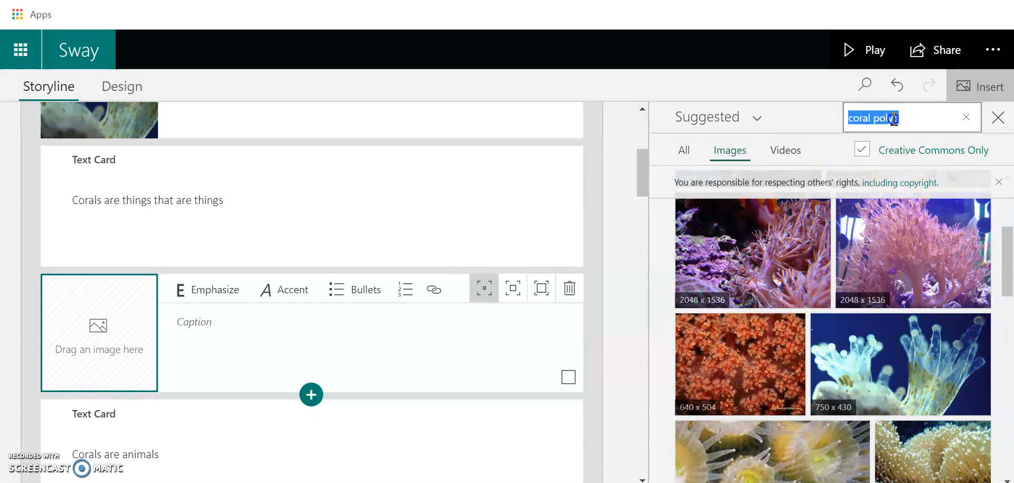
click(965, 118)
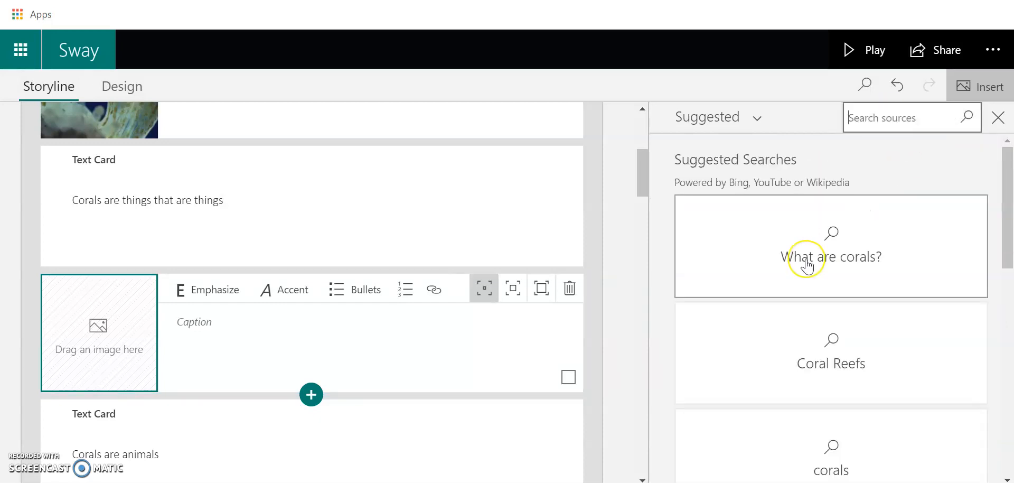
click(890, 123)
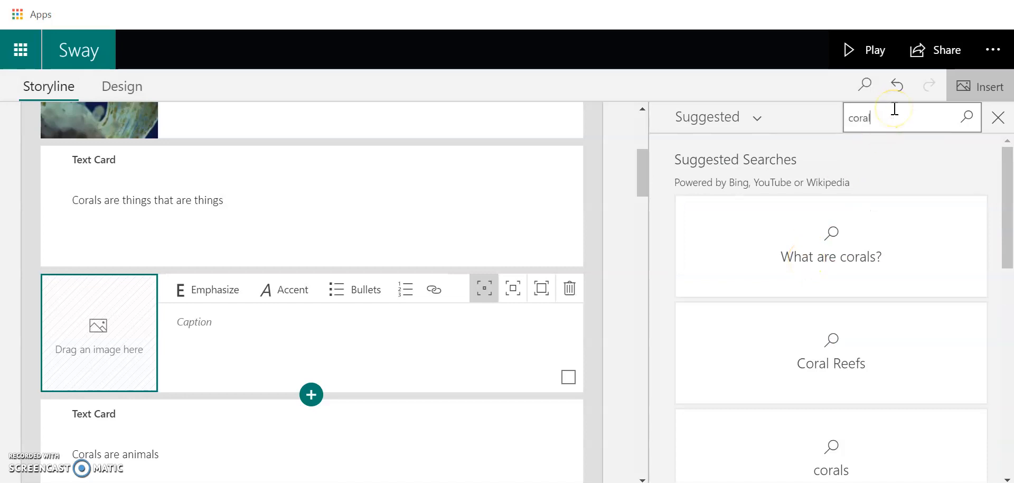
key(Return)
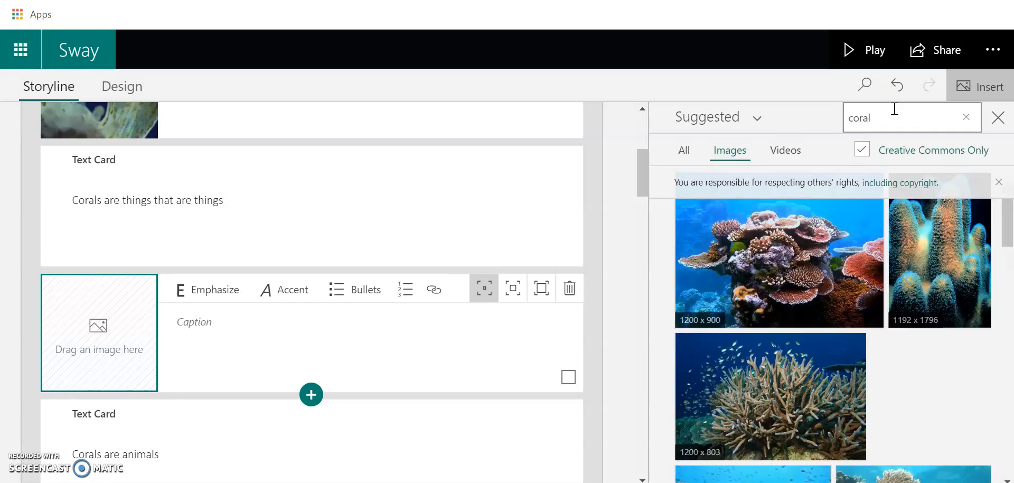
Select the turquoise deep-water coral, the green table coral and the orange plate coral images from the search results
scroll(865, 364, down, 1)
scroll(867, 364, down, 4)
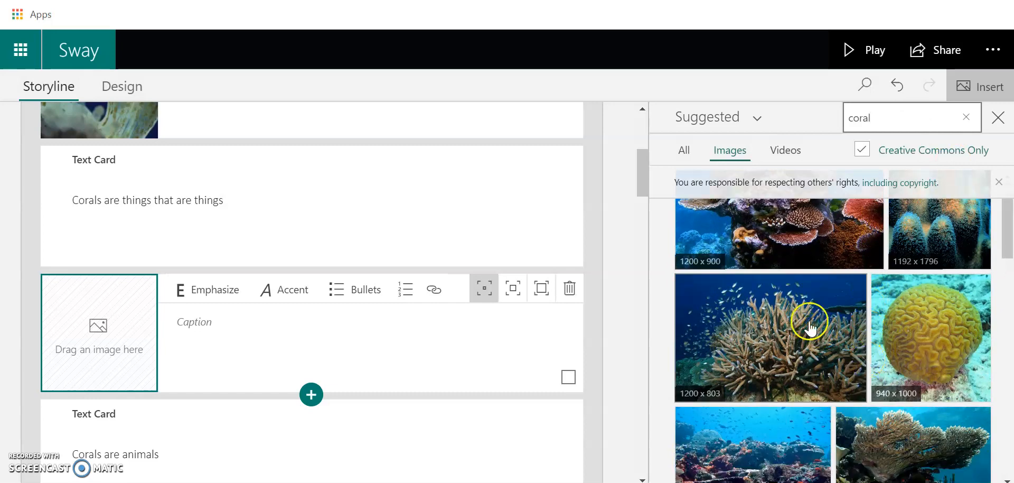
scroll(910, 358, down, 6)
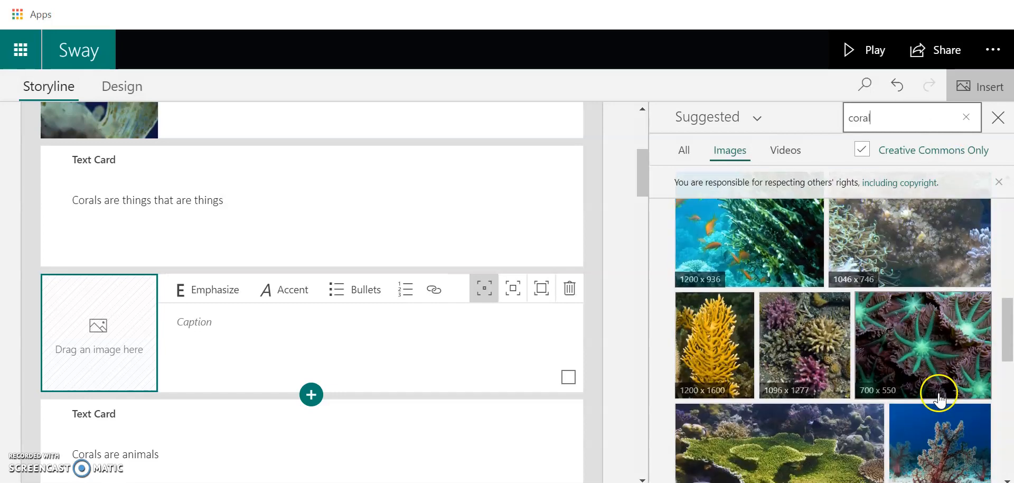
click(933, 353)
scroll(912, 423, down, 2)
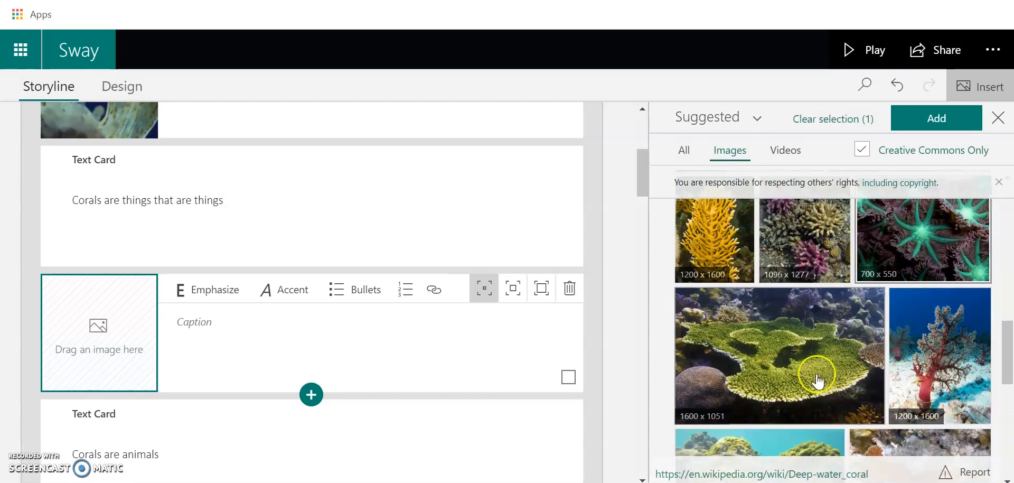
click(797, 378)
scroll(798, 377, up, 4)
scroll(760, 373, up, 3)
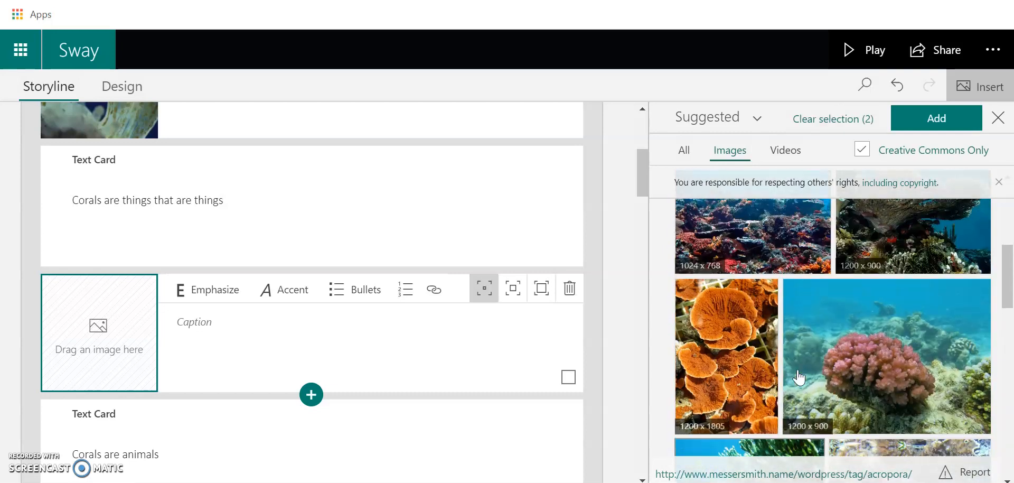
click(719, 371)
Also select the brain coral, the colourful reef and the pillar coral images, and add all six selected images to the Storyline
scroll(721, 375, up, 3)
scroll(720, 374, up, 1)
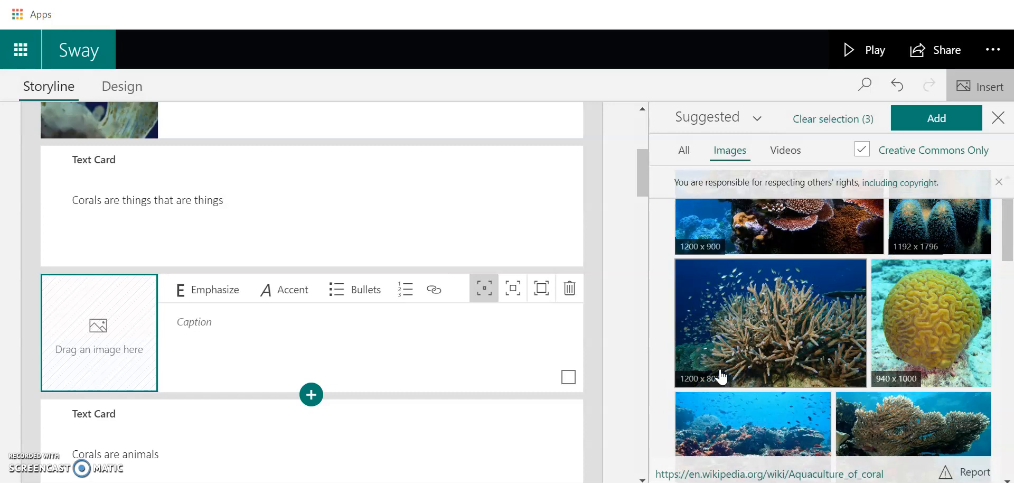
click(928, 312)
scroll(928, 316, up, 1)
click(819, 259)
click(933, 232)
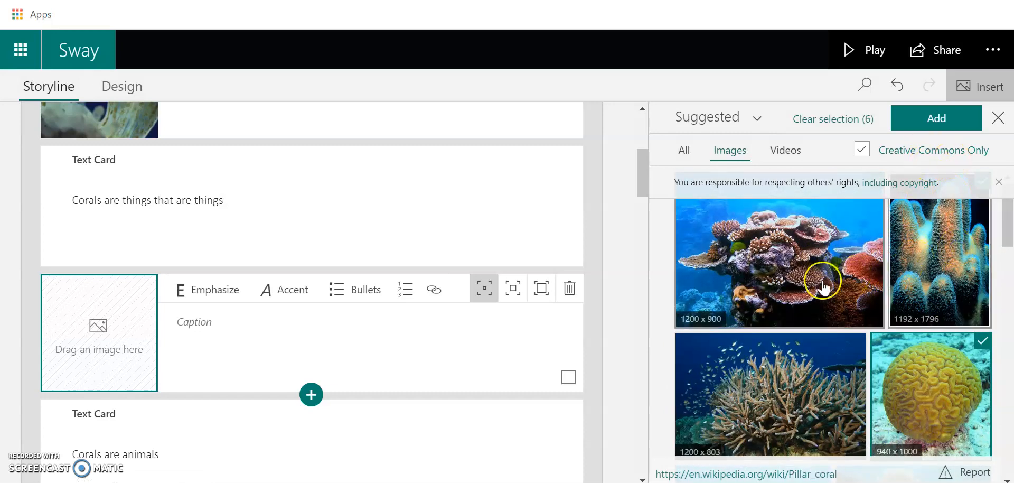
scroll(821, 285, down, 5)
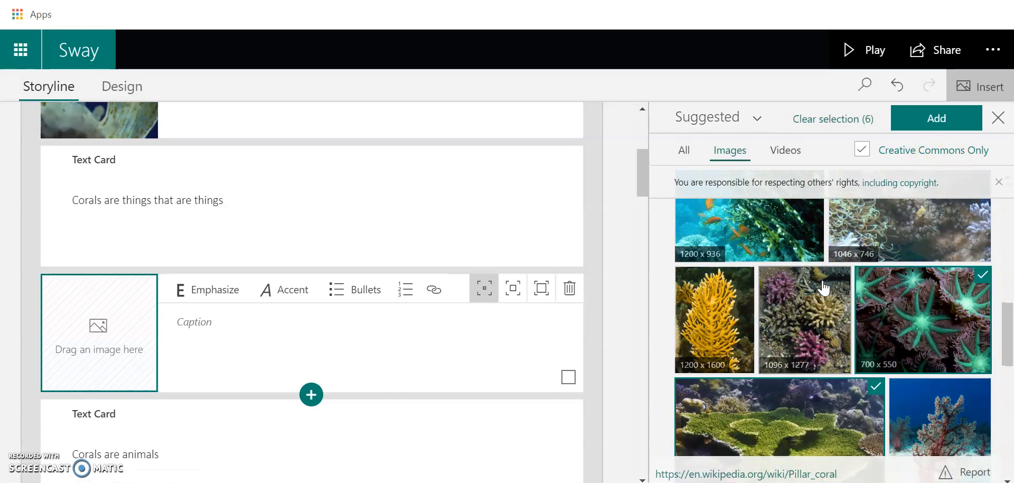
scroll(823, 287, down, 5)
scroll(823, 288, up, 10)
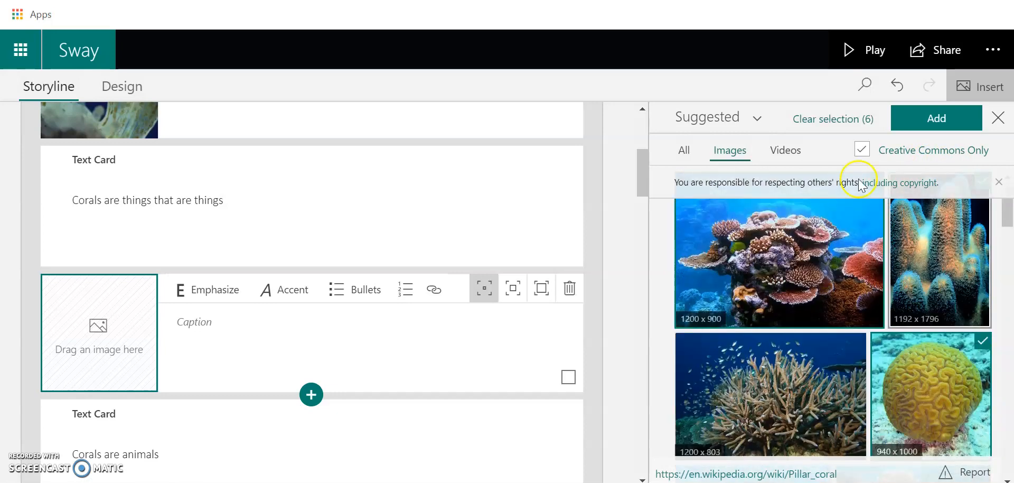
click(923, 117)
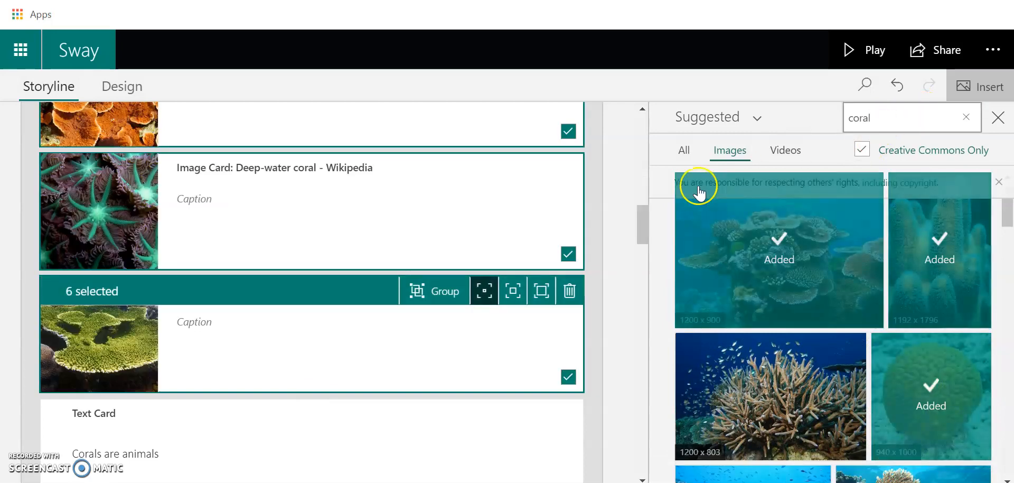
Review the six added image cards and play the Sway to check how the images display between the two text lines
scroll(334, 329, up, 6)
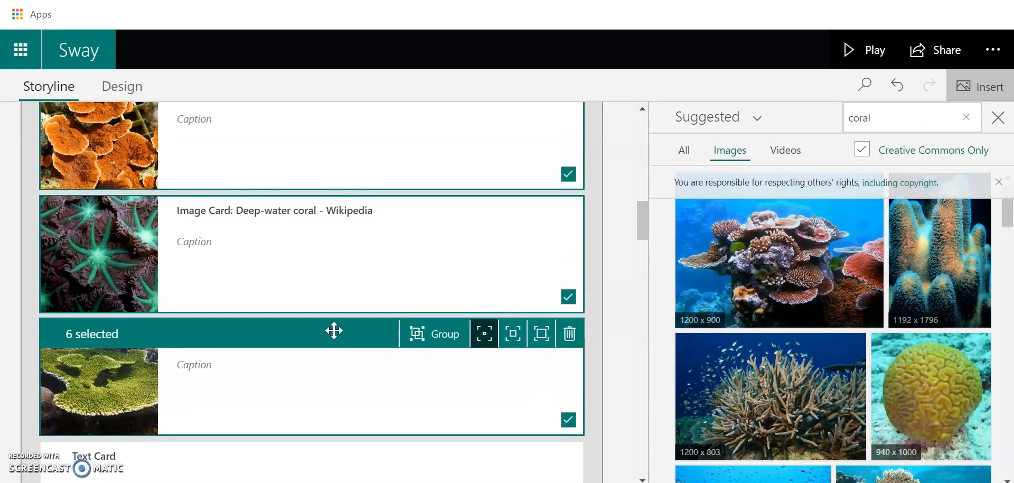
scroll(334, 330, up, 5)
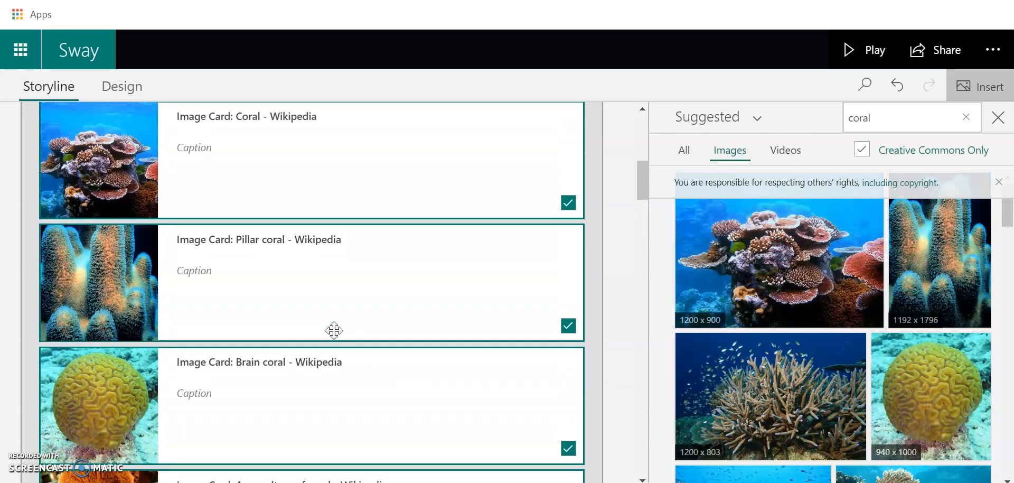
scroll(334, 330, down, 7)
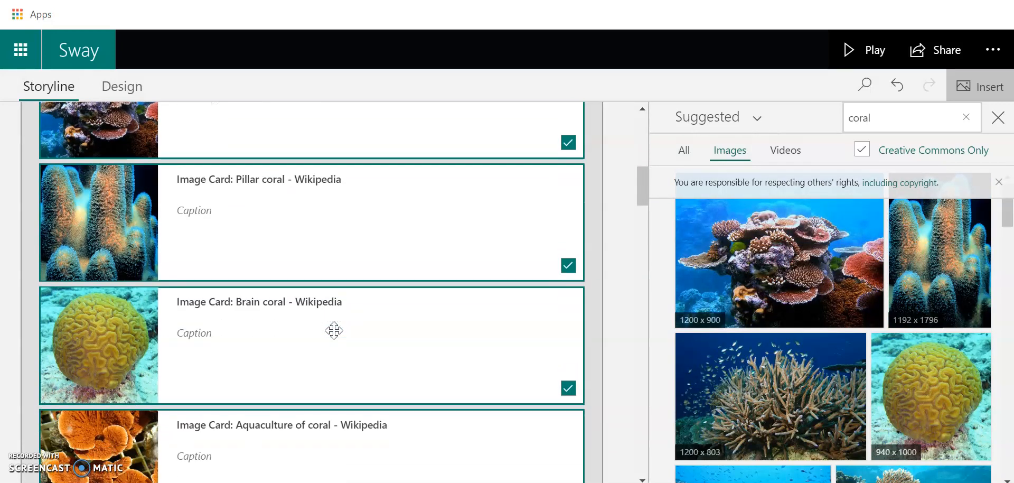
scroll(334, 330, down, 2)
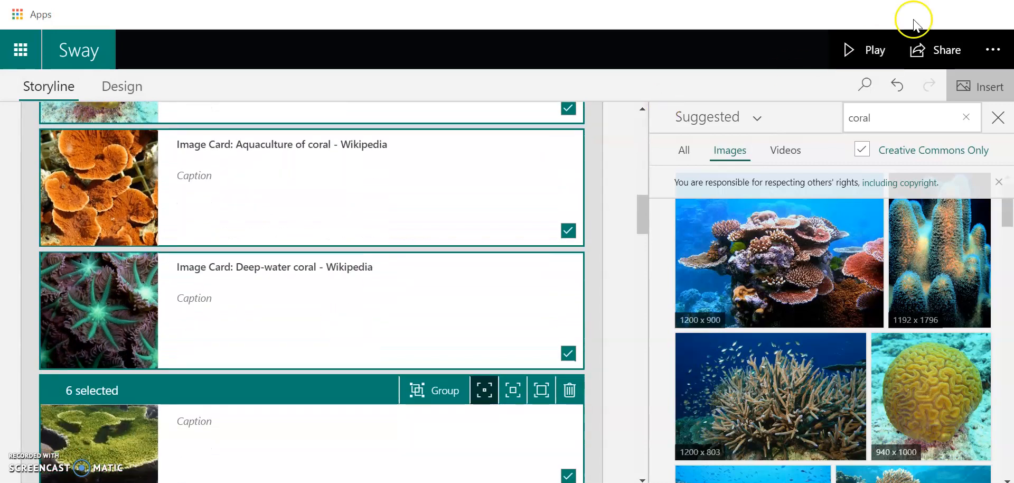
click(866, 48)
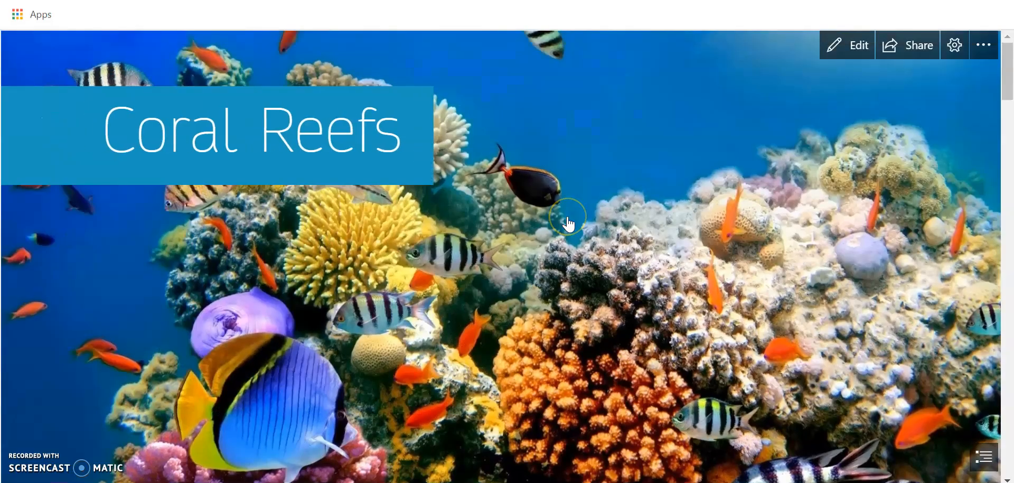
scroll(566, 219, down, 5)
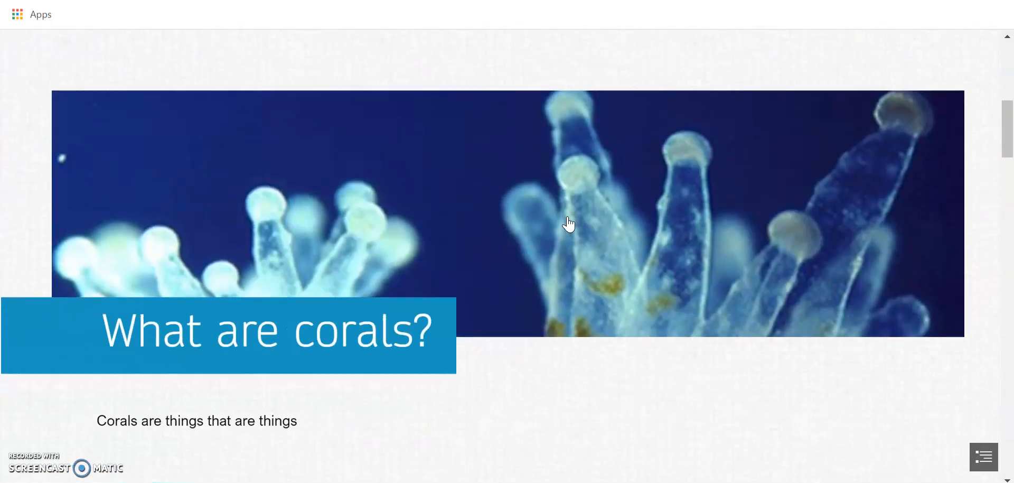
scroll(568, 224, down, 3)
scroll(568, 225, down, 6)
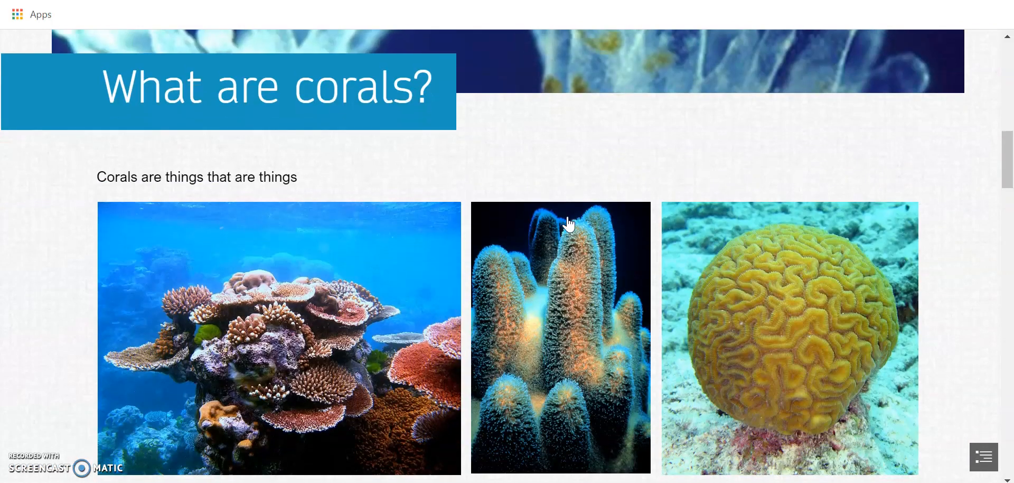
scroll(568, 224, down, 2)
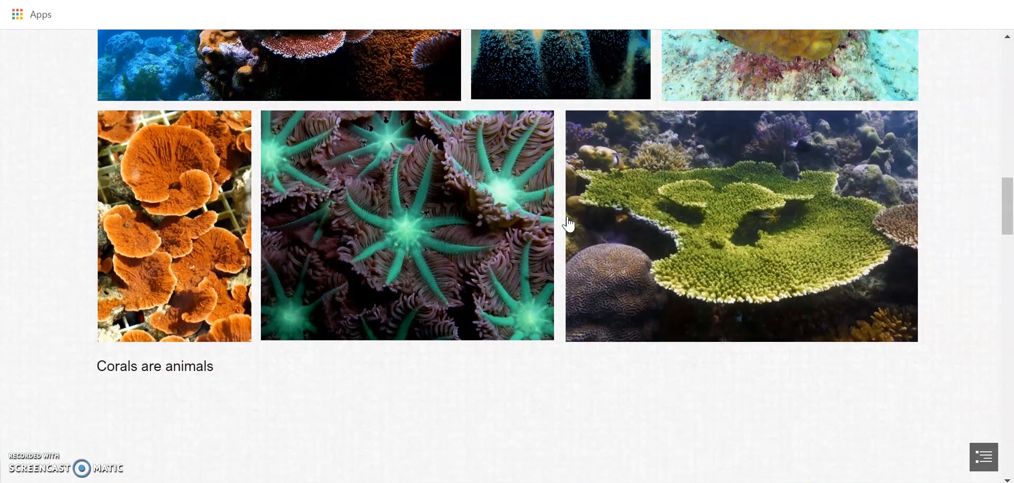
Return to editing the Storyline, group the six selected coral image cards and set their group type to Stack
scroll(568, 224, up, 4)
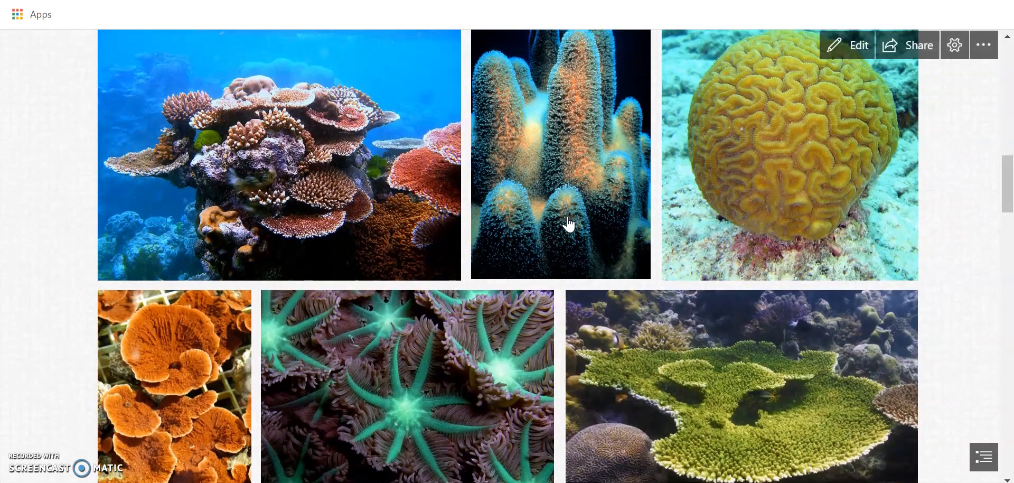
scroll(567, 222, up, 10)
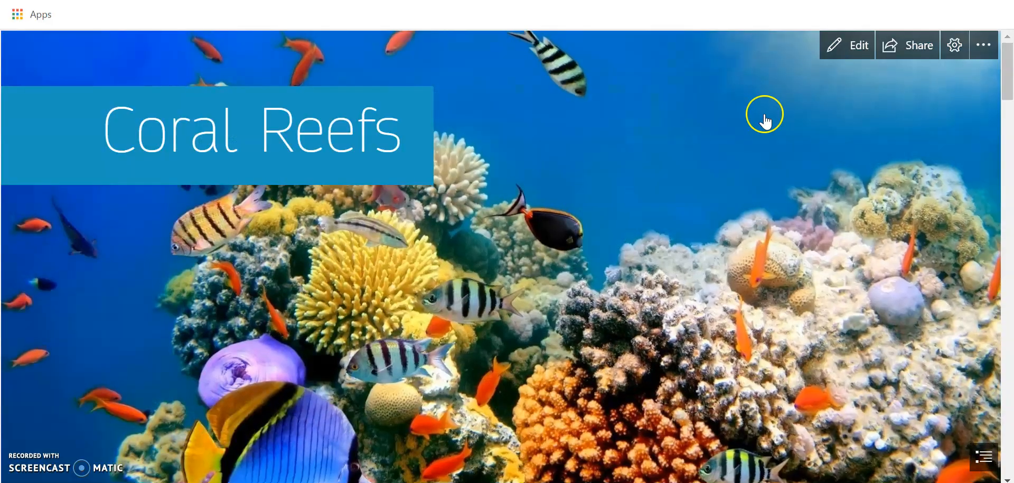
click(838, 47)
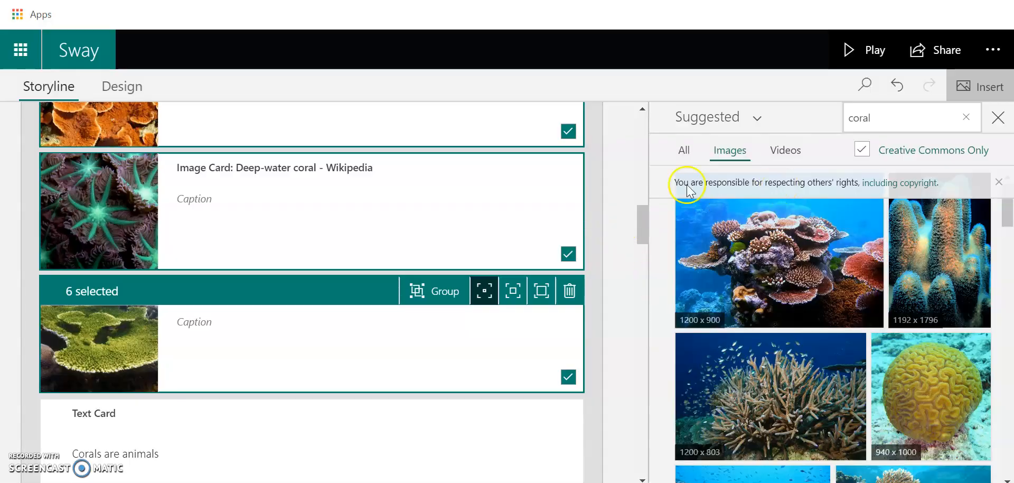
click(437, 298)
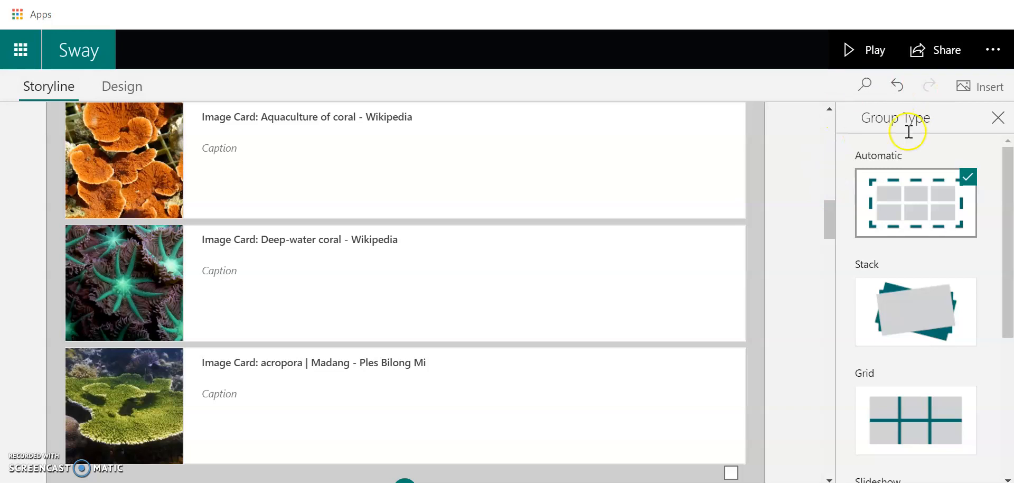
mouse_move(1006, 181)
mouse_down()
mouse_move(1008, 272)
mouse_move(1010, 171)
mouse_up()
drag(1004, 263, 1000, 140)
click(913, 310)
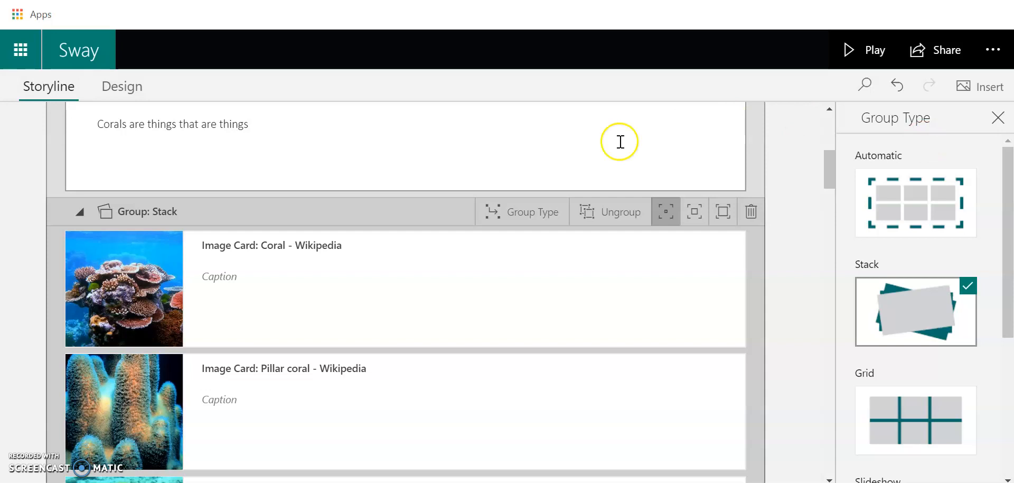
click(955, 310)
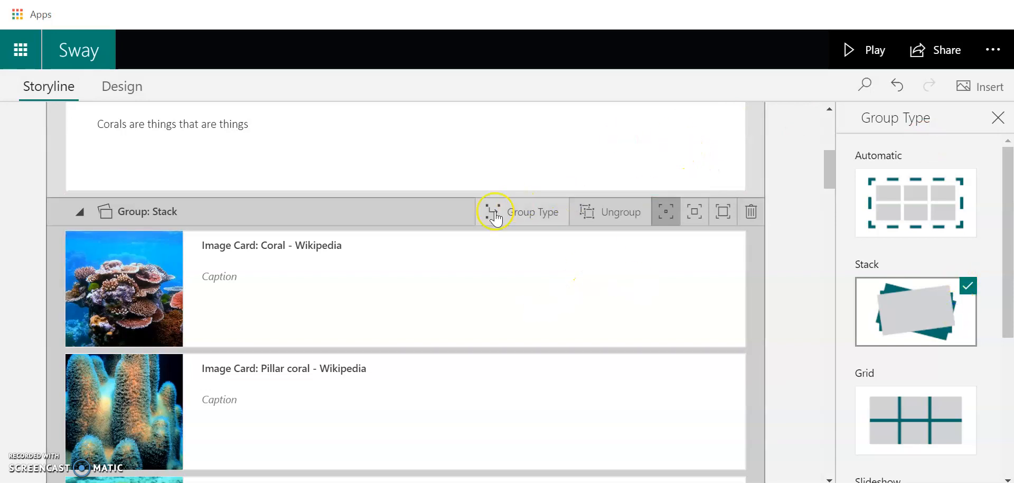
Review the stacked image cards and play the Sway to check how the stack displays with the two text lines
click(496, 299)
scroll(498, 302, down, 3)
scroll(499, 302, down, 10)
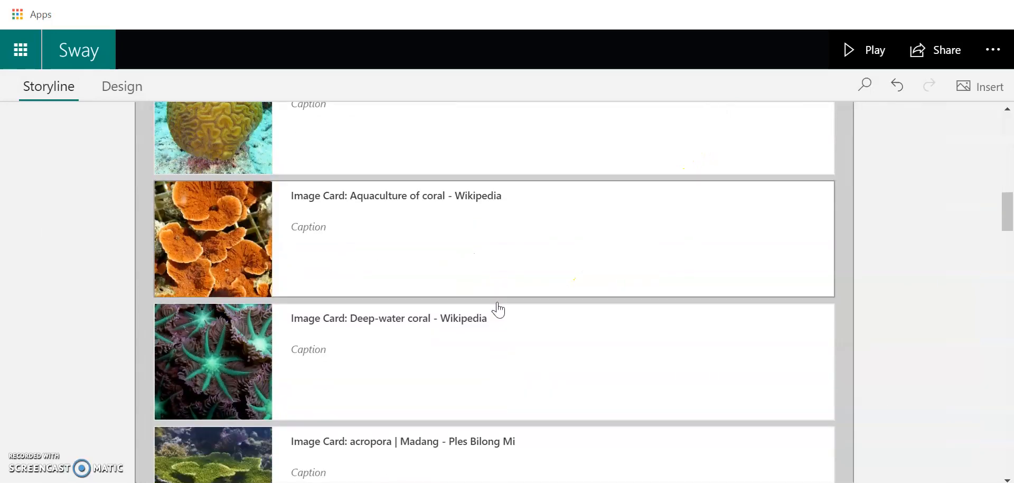
scroll(496, 302, up, 6)
scroll(497, 301, up, 8)
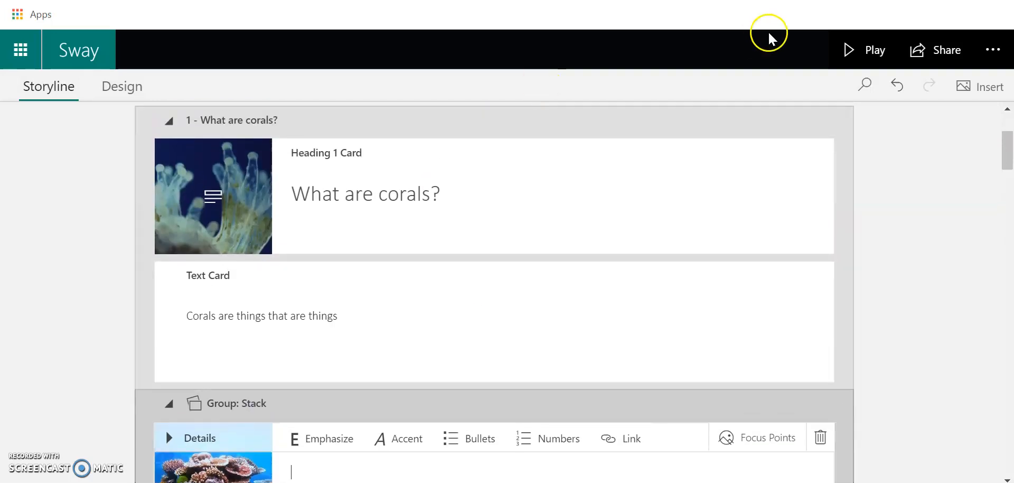
click(873, 47)
scroll(554, 260, down, 10)
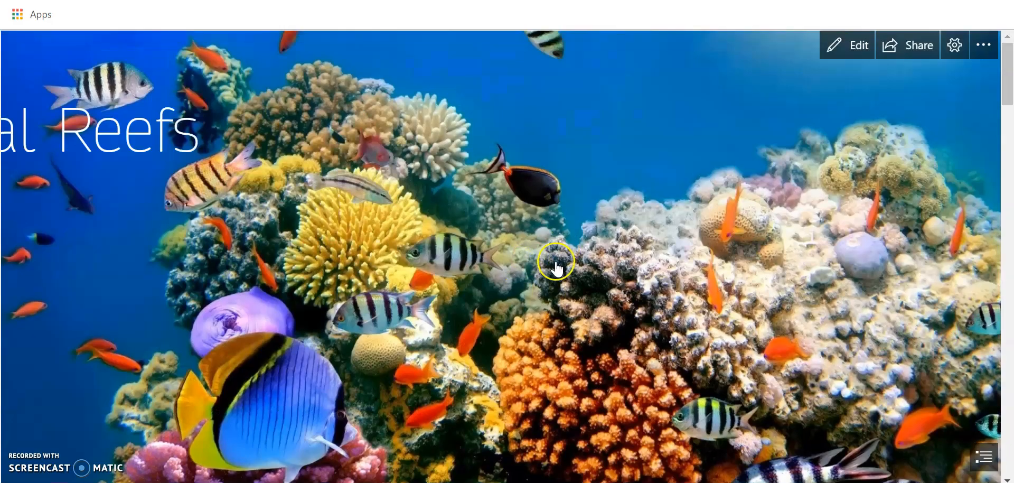
scroll(557, 263, down, 3)
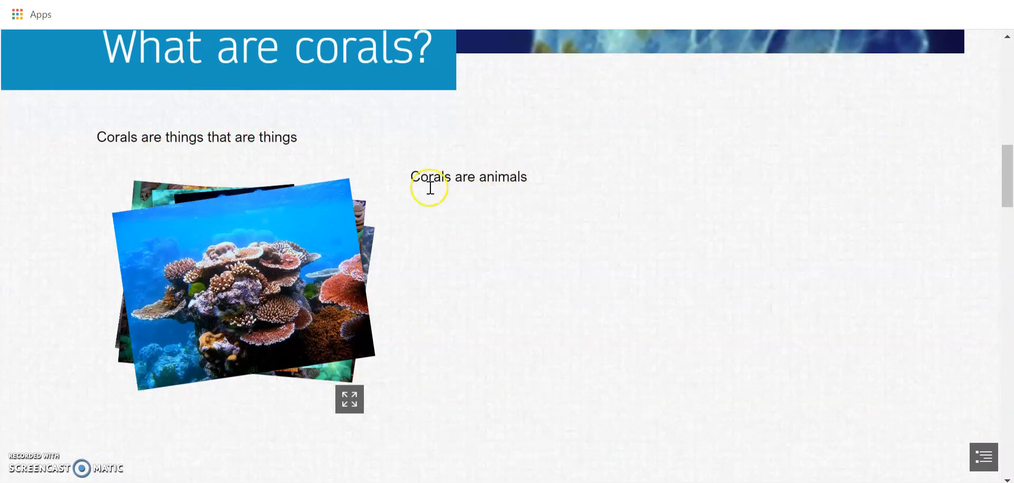
scroll(450, 217, up, 2)
scroll(450, 217, down, 3)
scroll(422, 288, up, 6)
click(850, 44)
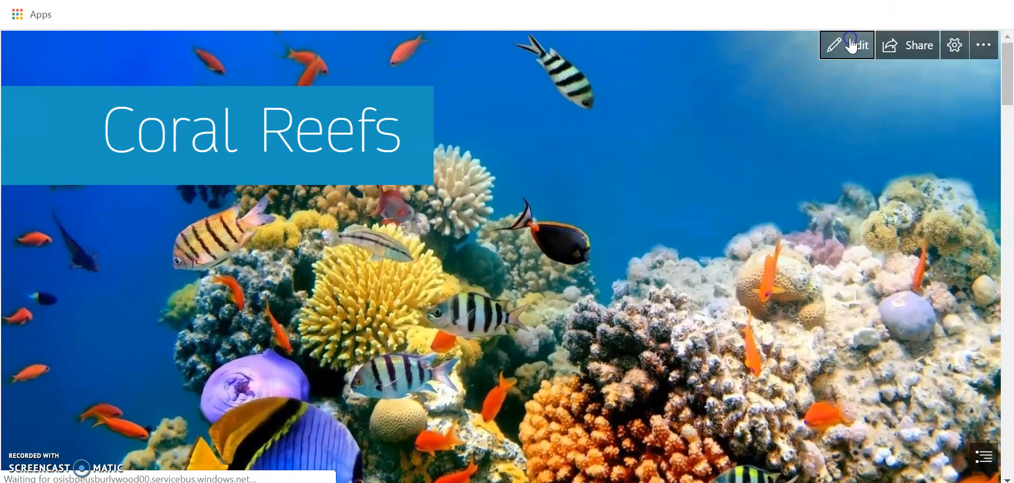
Select the "Corals are things that are things" text card together with the image Stack and combine them into one group
scroll(395, 170, down, 4)
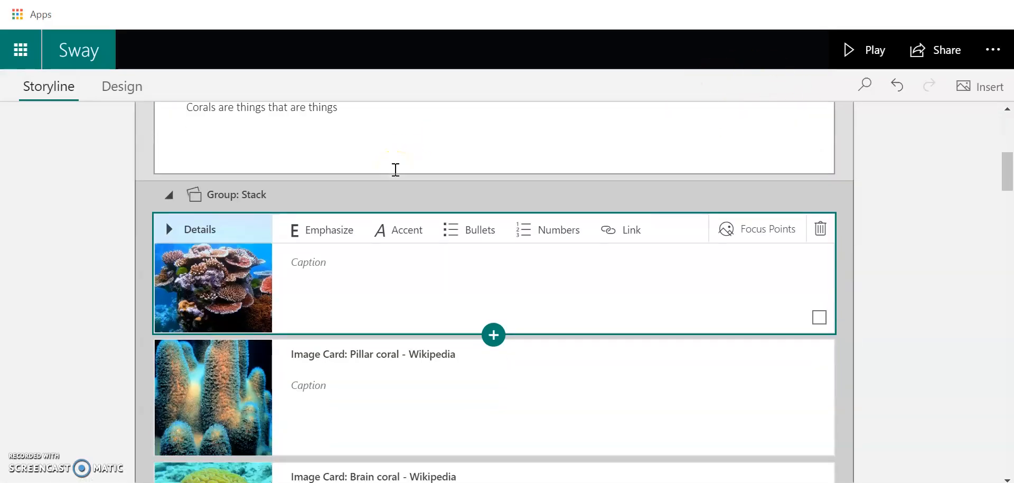
scroll(395, 170, up, 5)
click(563, 261)
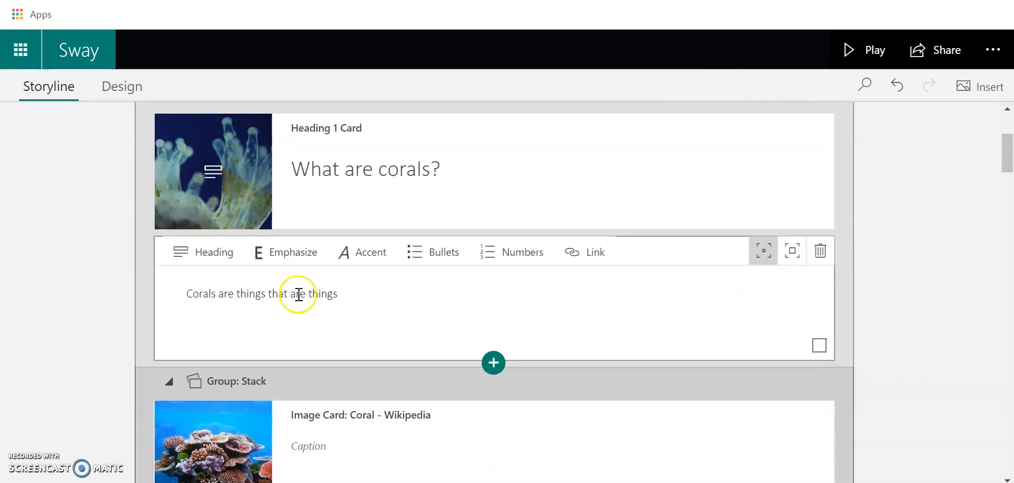
click(819, 345)
scroll(915, 390, down, 12)
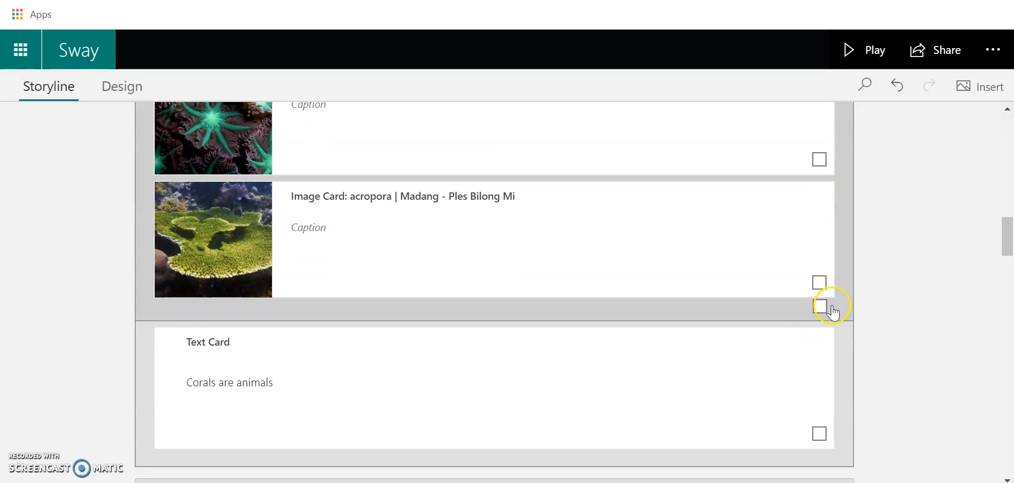
scroll(833, 293, up, 4)
scroll(833, 293, up, 9)
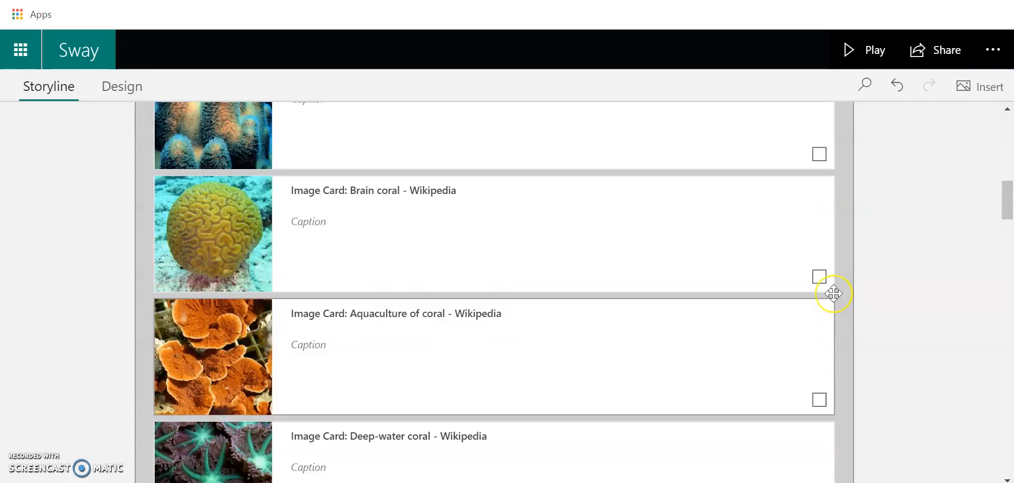
scroll(833, 293, down, 6)
scroll(833, 293, down, 6)
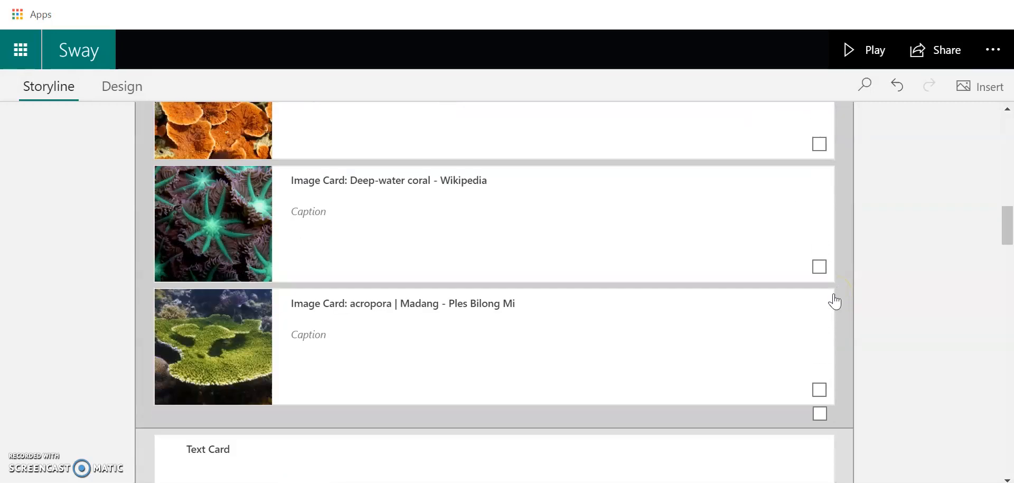
click(822, 351)
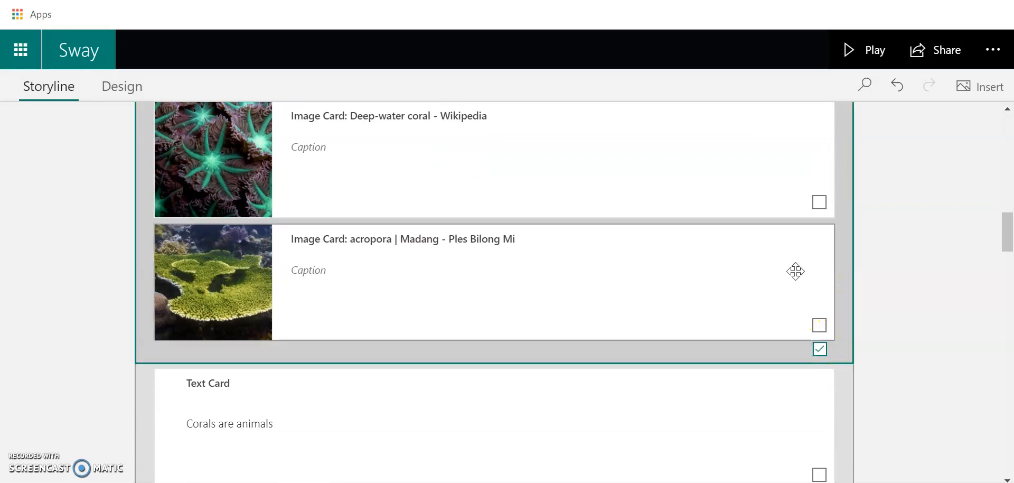
scroll(754, 182, up, 15)
scroll(754, 182, down, 3)
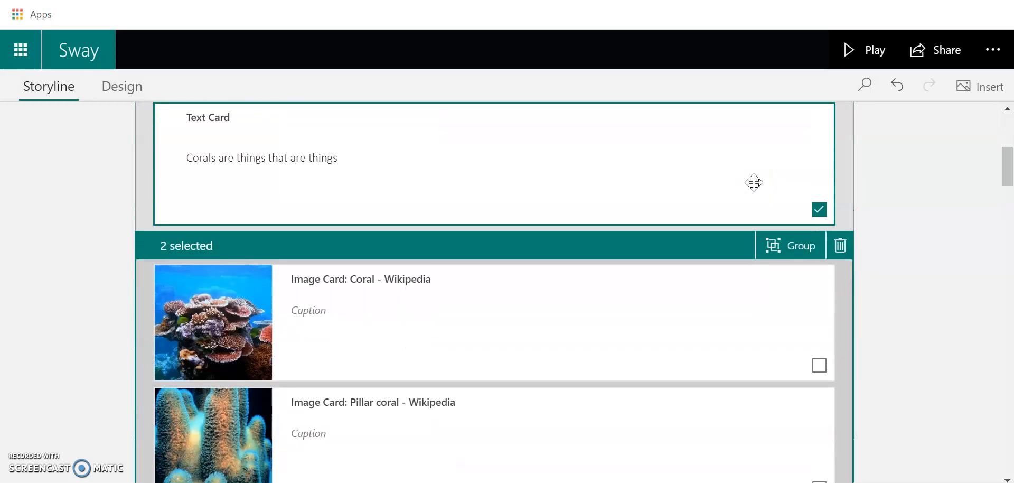
click(788, 236)
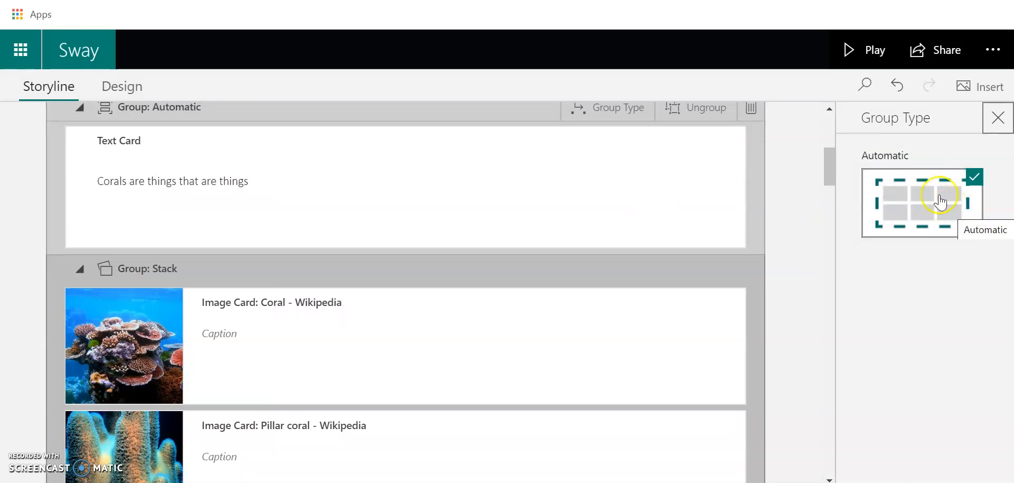
Review the new Automatic group in the Storyline and check in the design preview how its text and image stack are laid out
scroll(455, 253, down, 12)
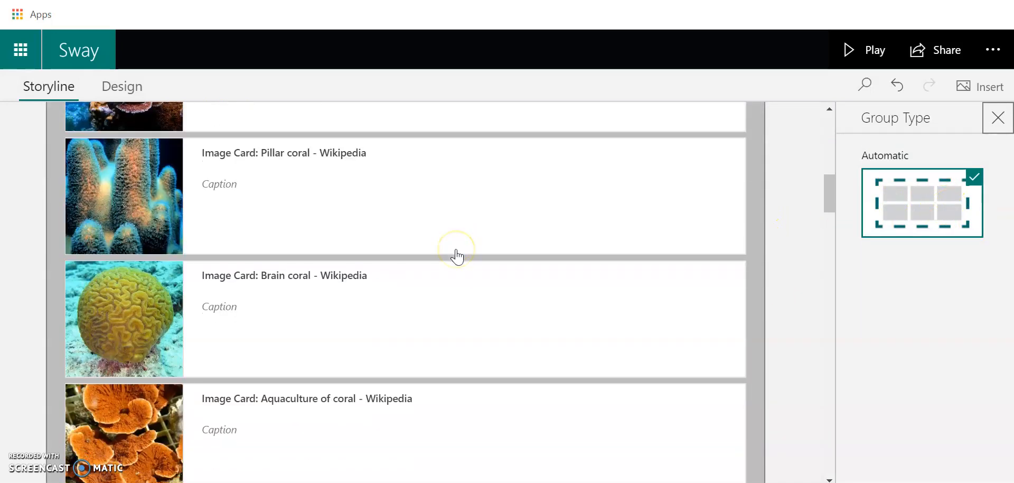
scroll(456, 249, down, 2)
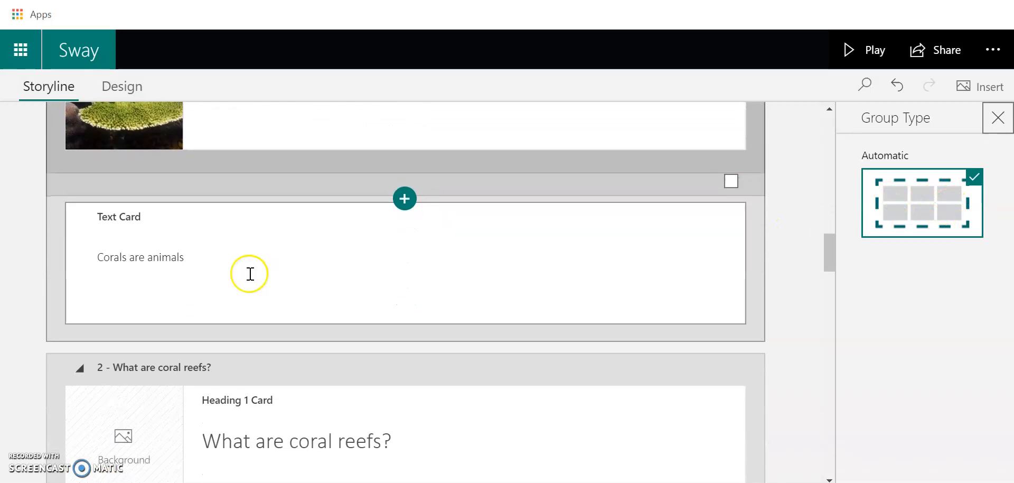
click(249, 273)
scroll(418, 275, up, 10)
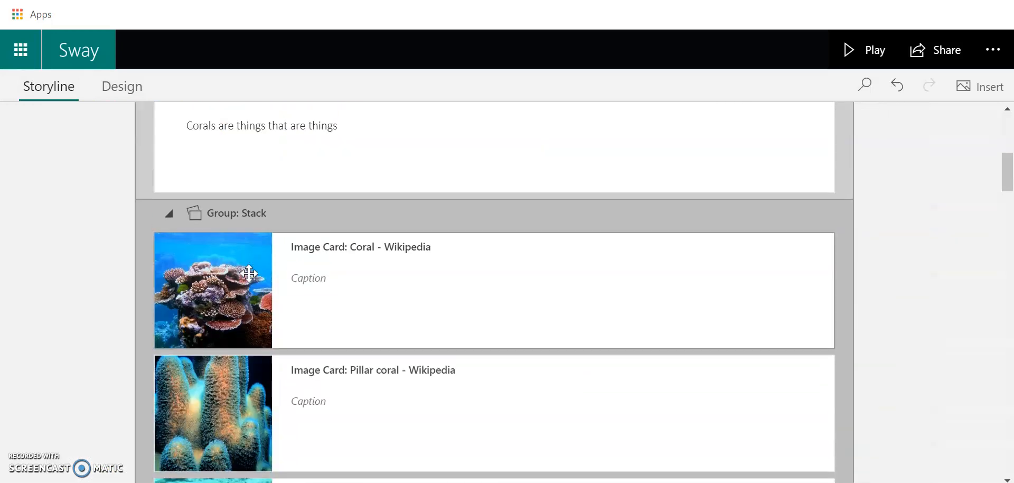
scroll(418, 275, up, 4)
click(393, 298)
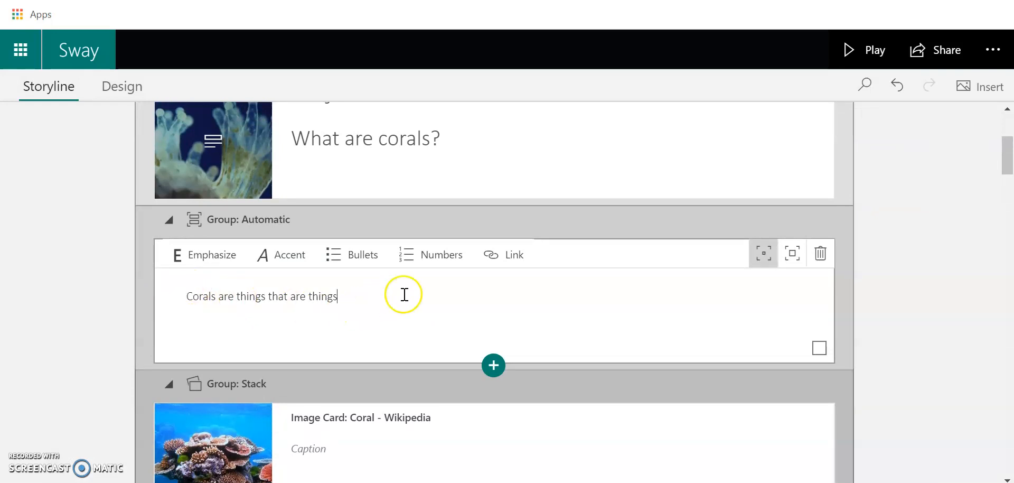
click(121, 86)
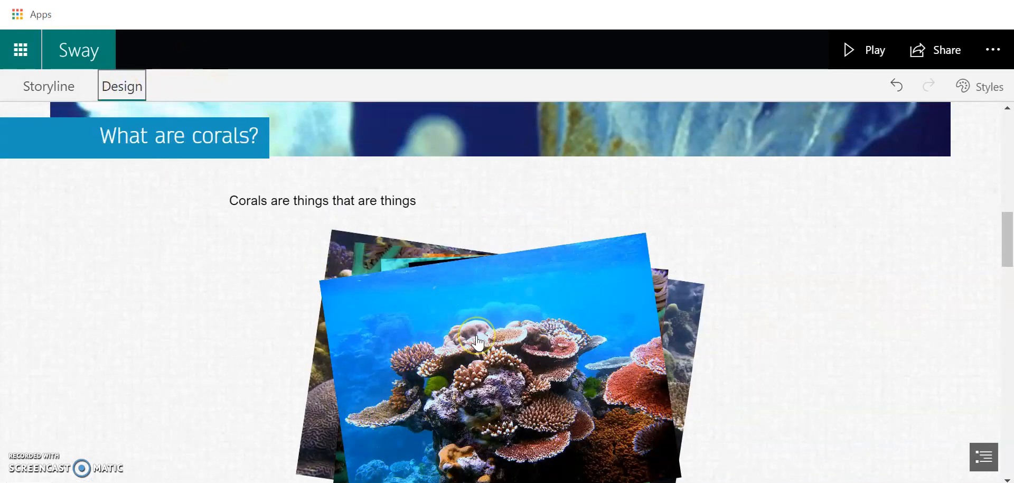
scroll(477, 342, up, 2)
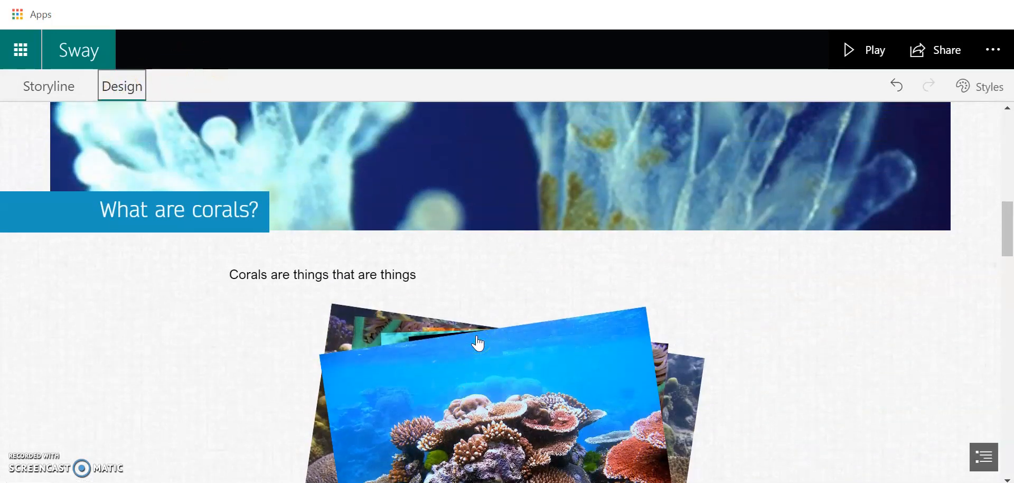
Raise the "Corals are things that are things" text card to the higher emphasis level and check it in the design preview
click(45, 103)
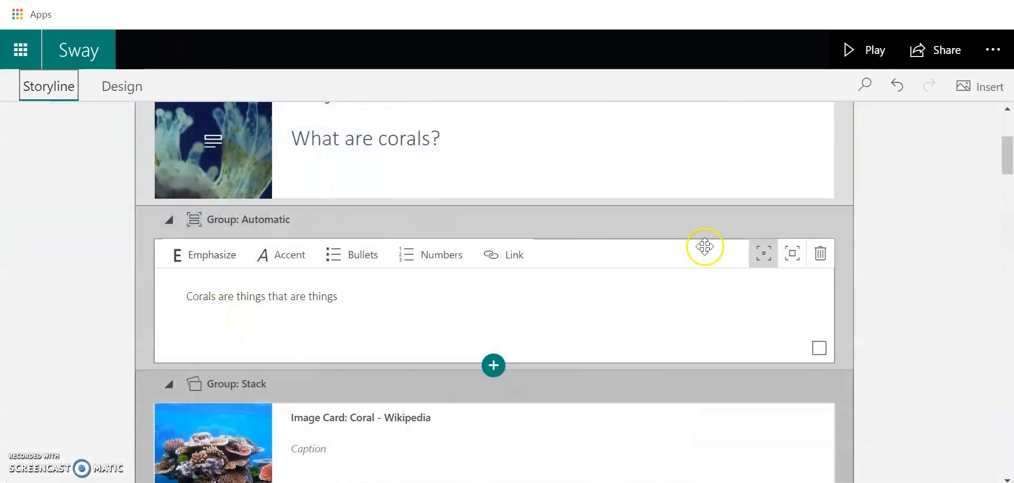
click(792, 261)
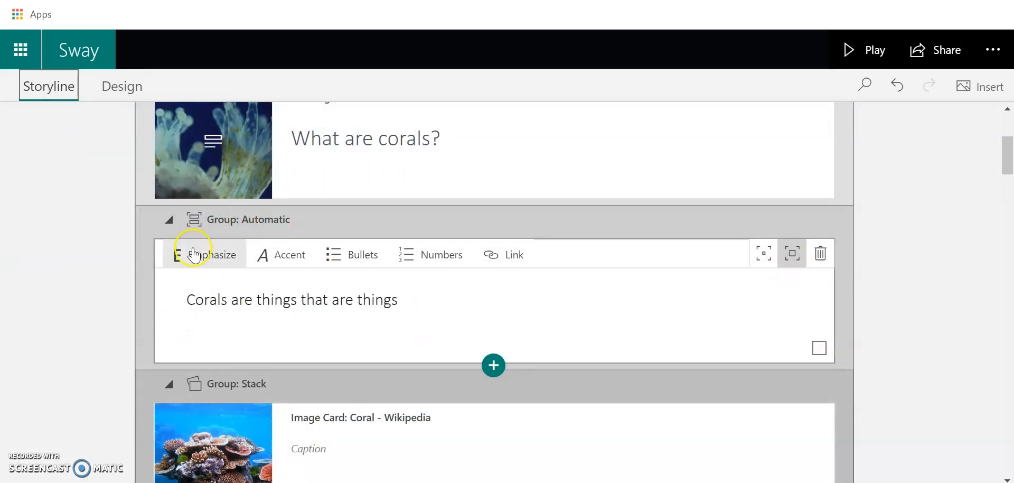
click(118, 92)
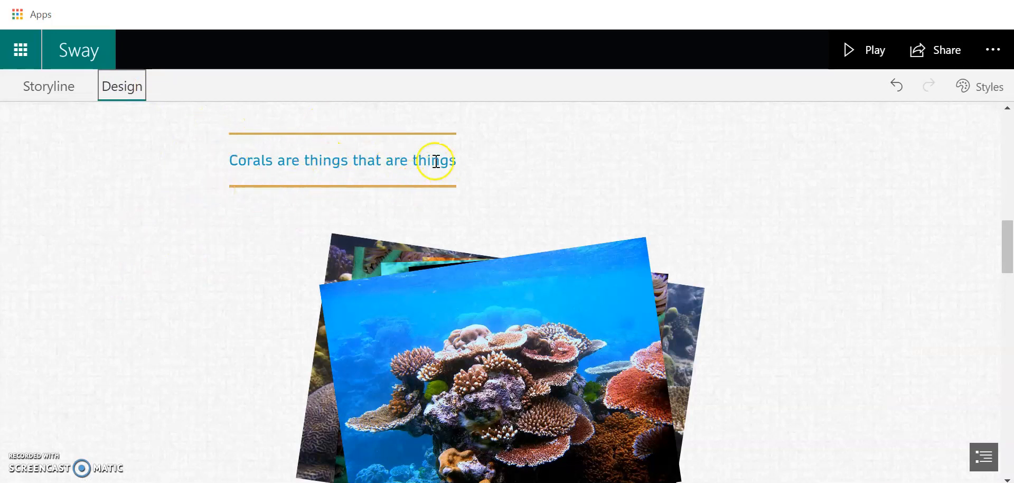
click(49, 87)
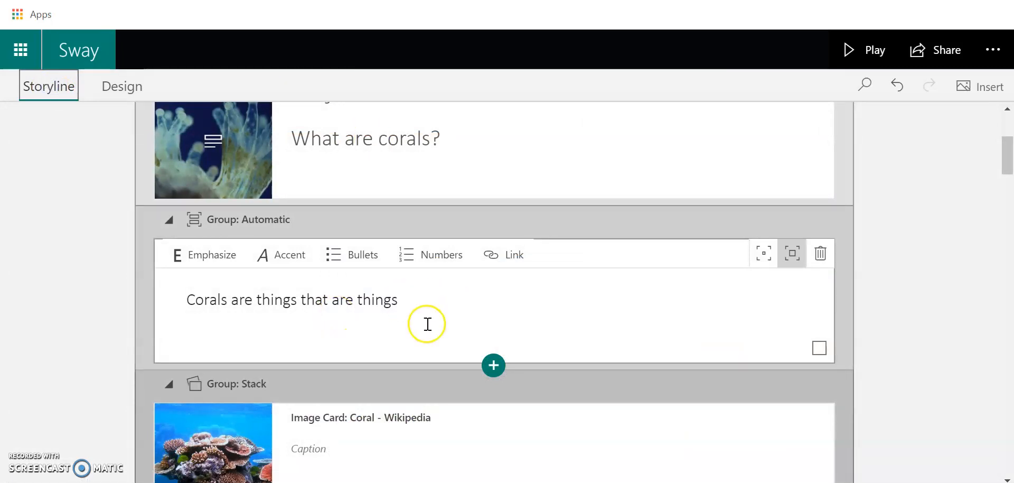
Emphasize the word "animals" in the "Corals are animals" text card and check it in the design preview
scroll(428, 323, down, 15)
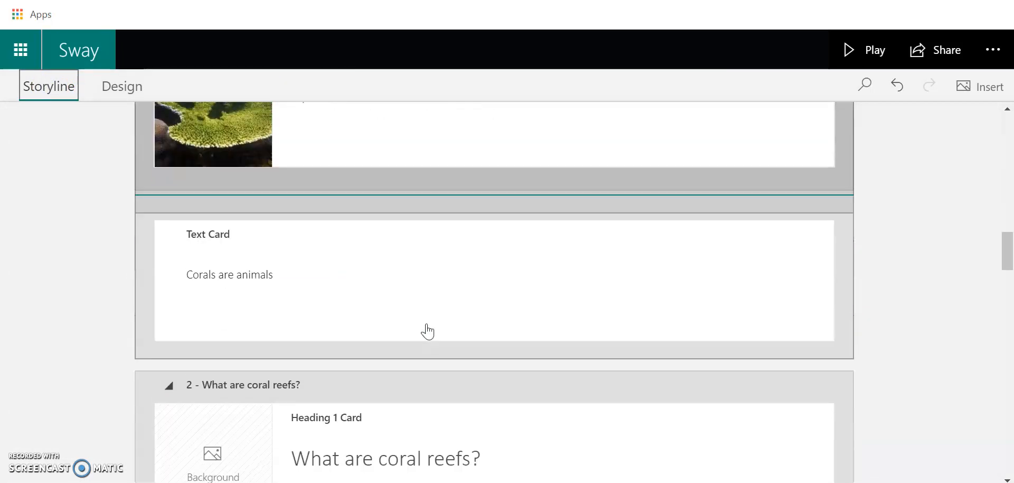
click(192, 256)
double_click(255, 263)
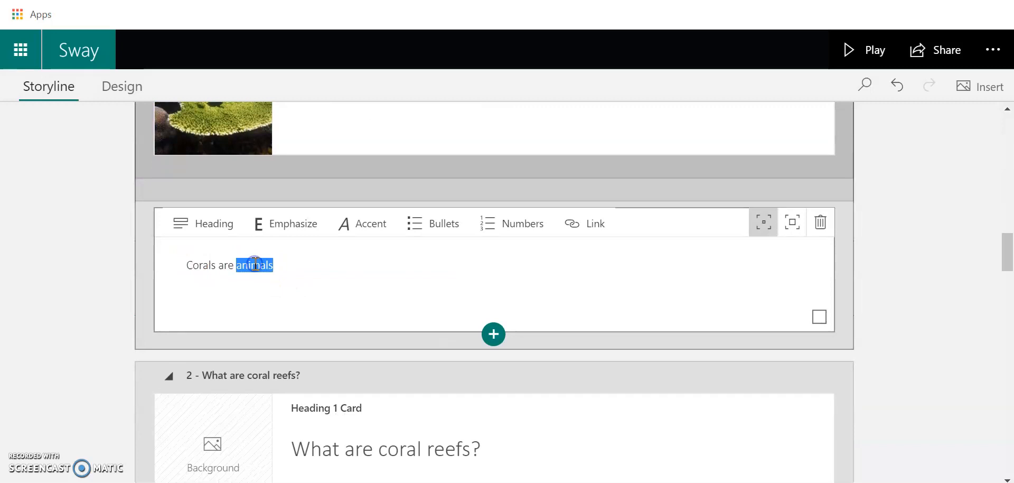
click(288, 232)
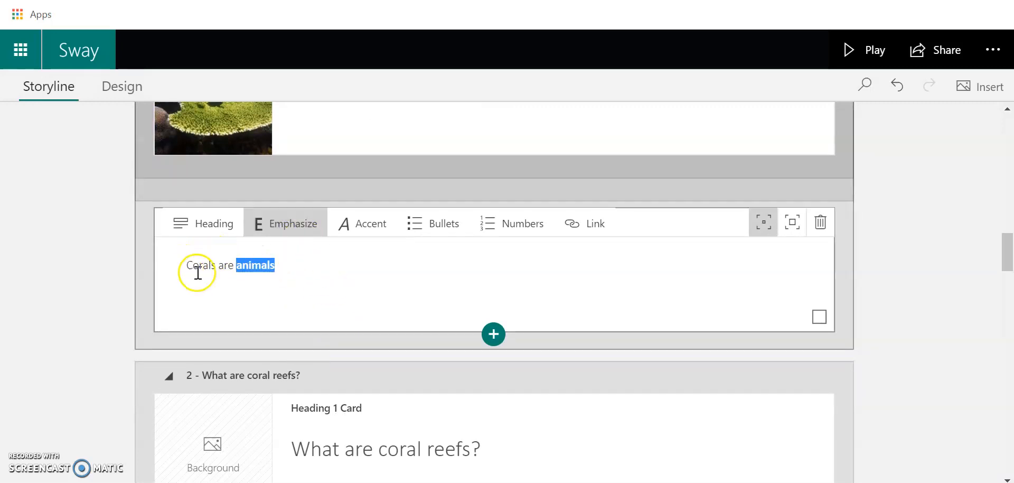
scroll(354, 291, up, 10)
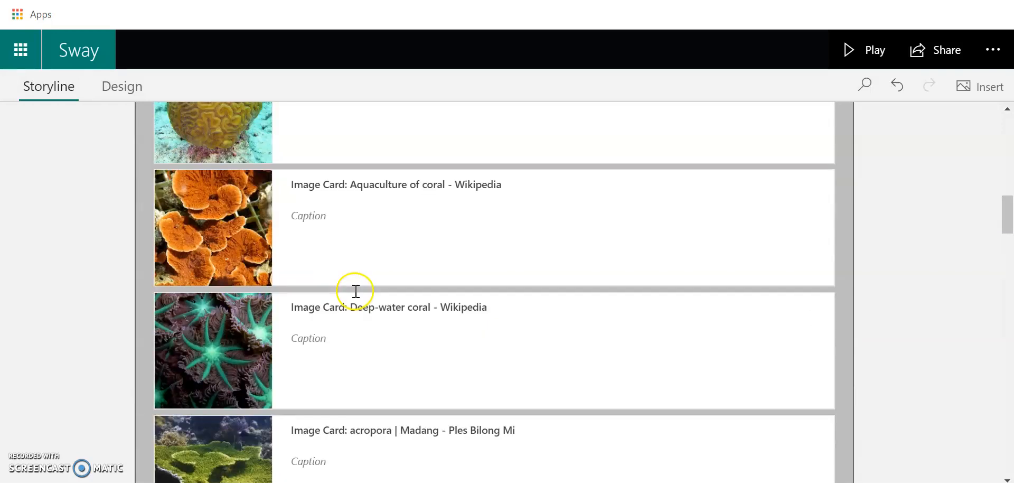
click(126, 86)
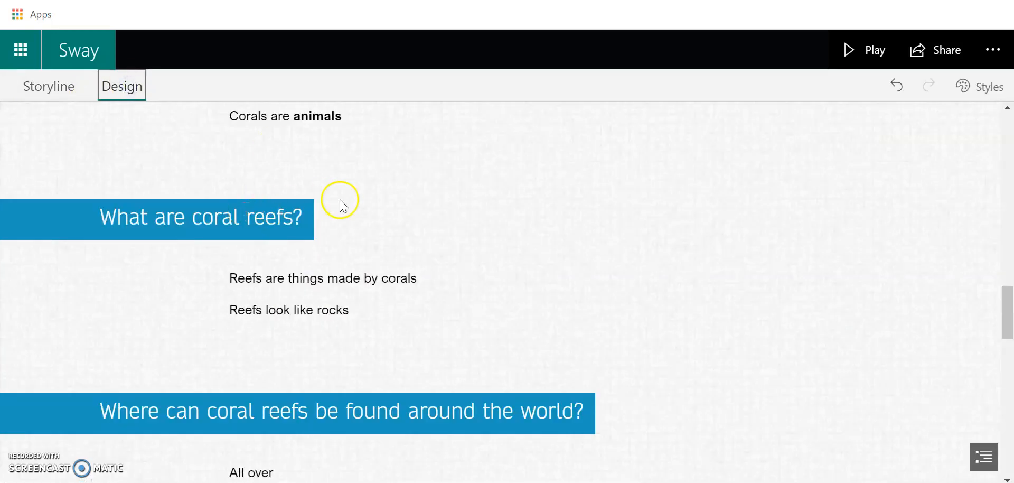
scroll(339, 201, up, 4)
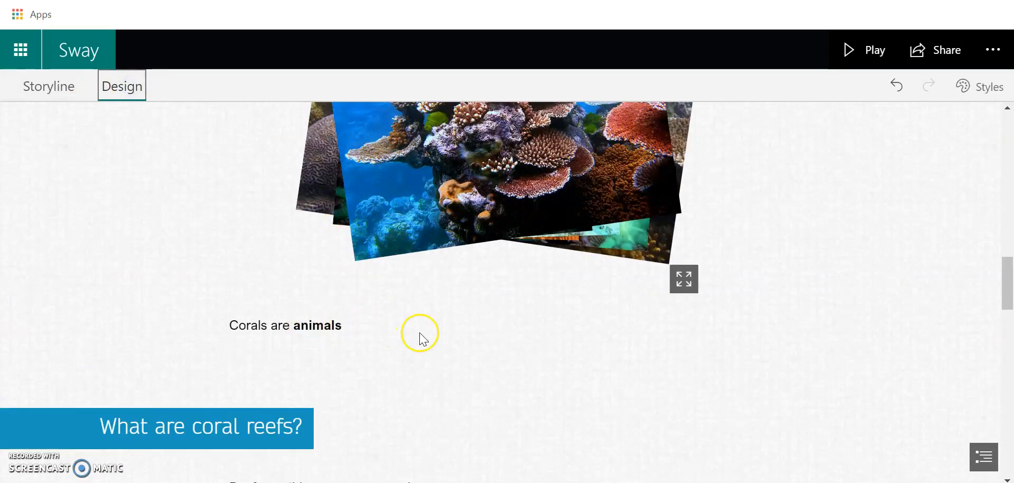
Raise the emphasis of the Stack group of coral images to the middle level in the Storyline
scroll(419, 334, up, 5)
scroll(417, 335, down, 3)
click(47, 90)
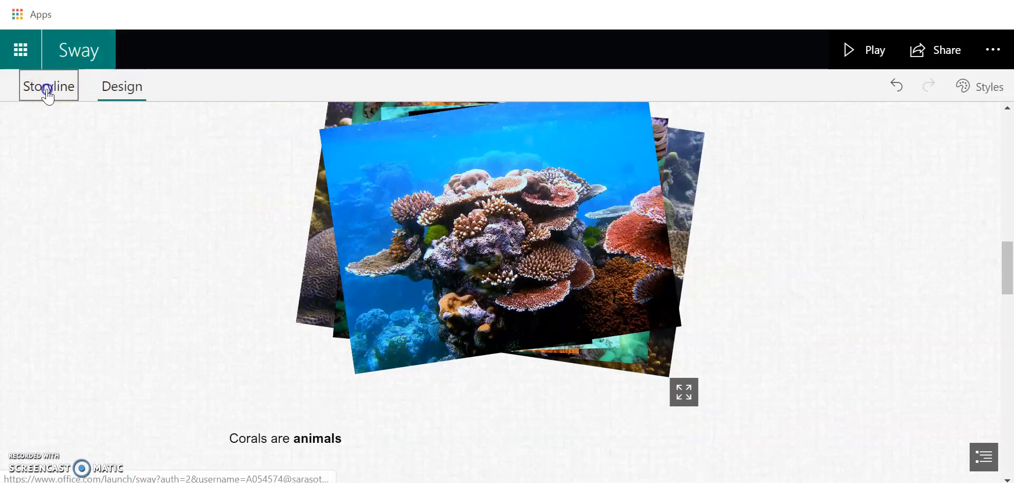
scroll(380, 253, up, 8)
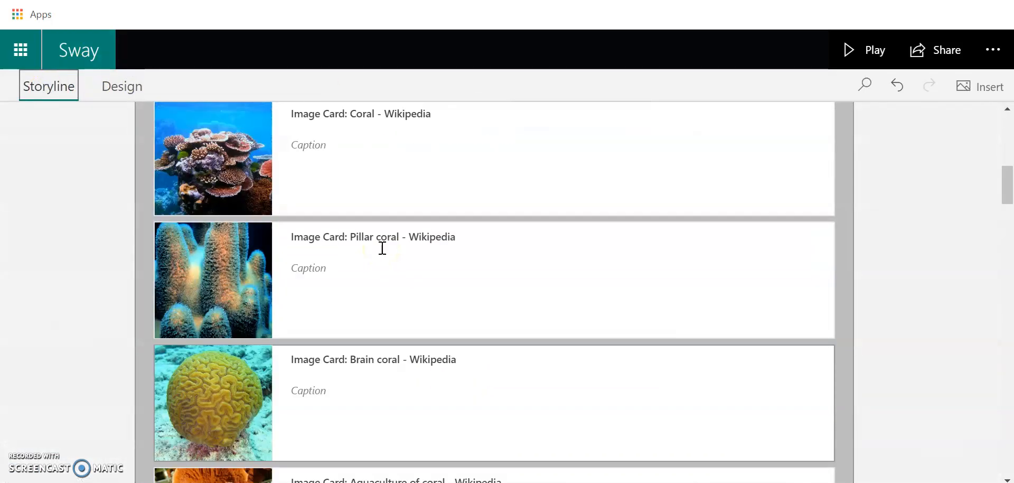
scroll(382, 248, up, 4)
click(420, 302)
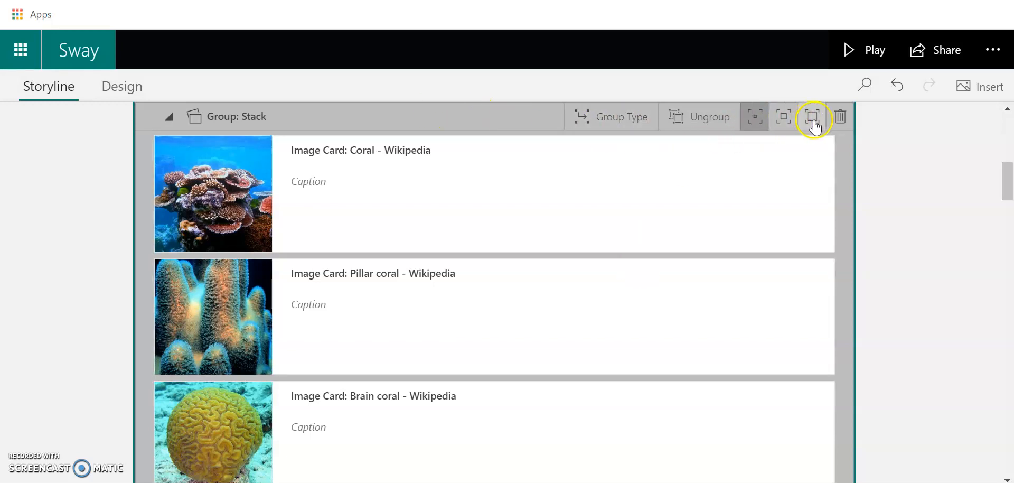
click(784, 117)
Play the Sway, flip through the stacked coral images below "Corals are things that are things", and return to editing
click(871, 49)
scroll(687, 314, down, 5)
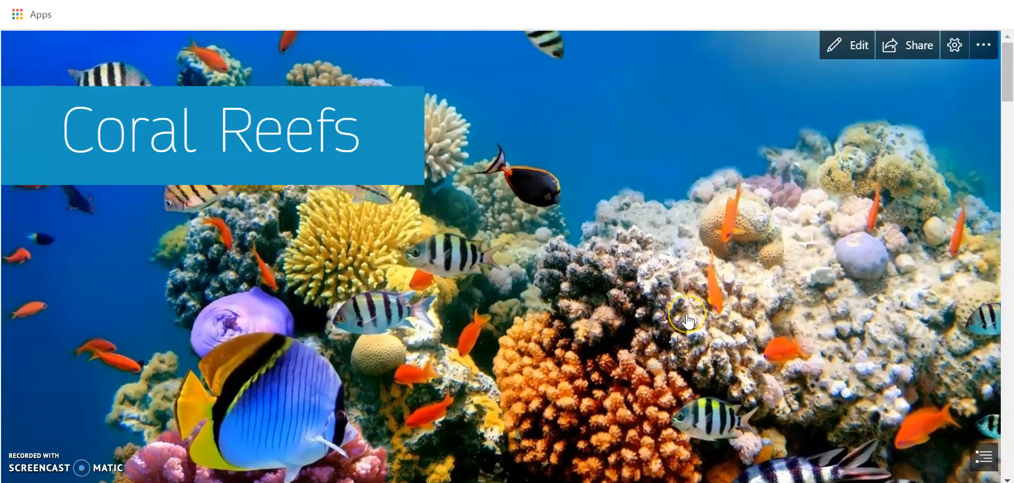
scroll(687, 316, down, 10)
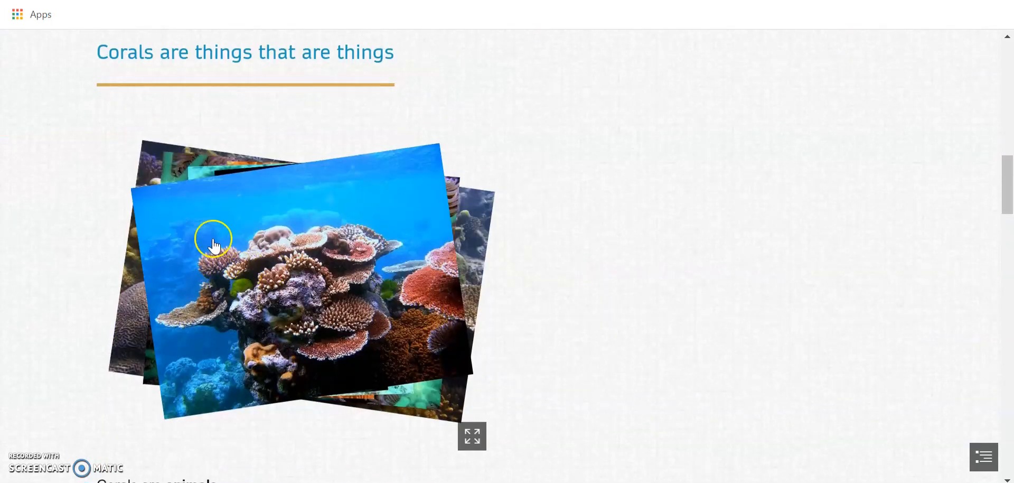
scroll(558, 258, up, 2)
scroll(559, 257, down, 2)
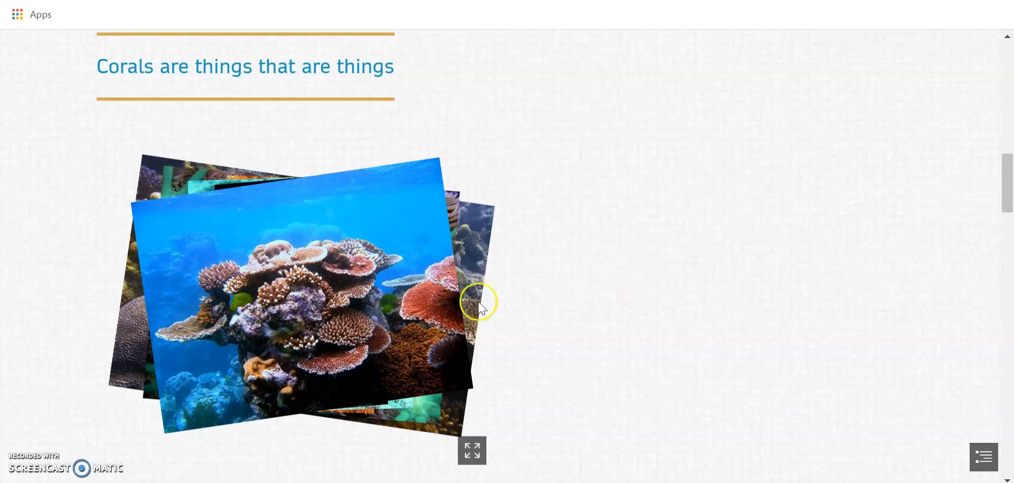
click(373, 319)
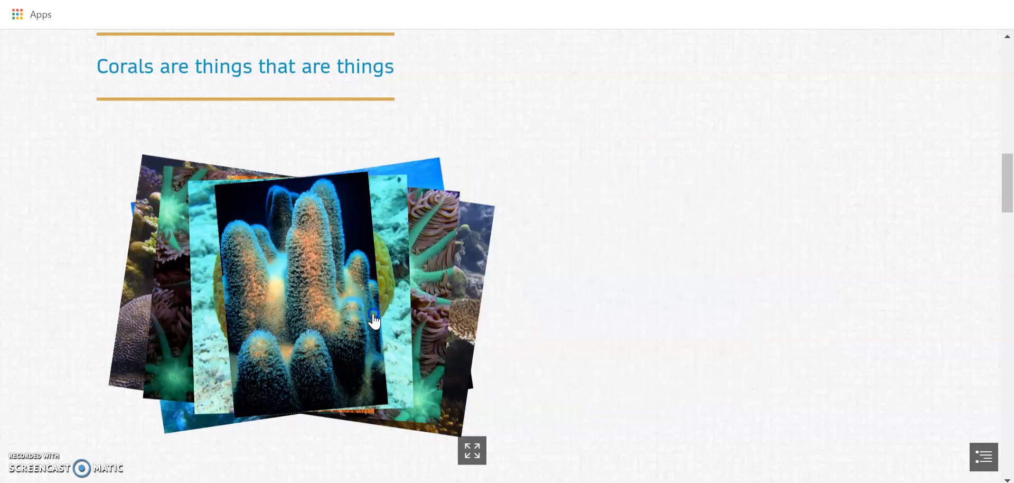
click(373, 320)
click(373, 320)
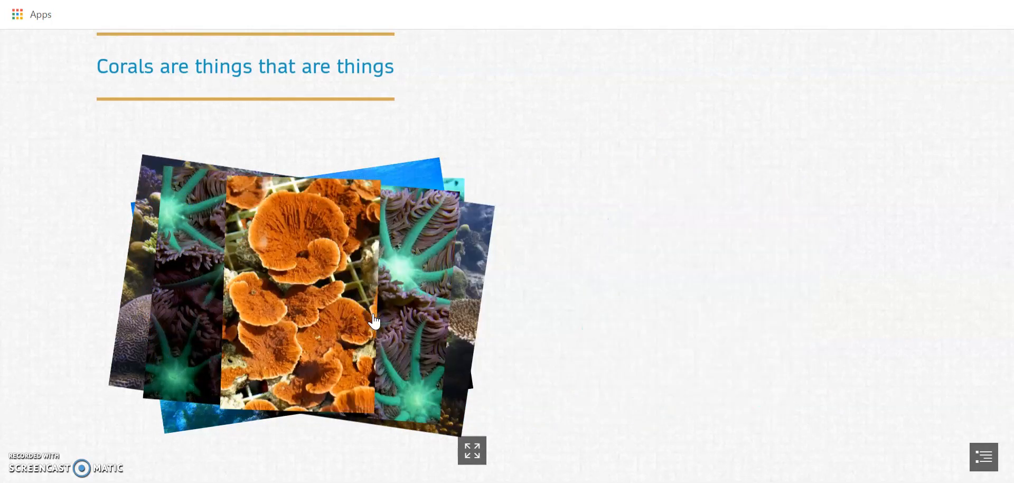
click(374, 319)
click(374, 321)
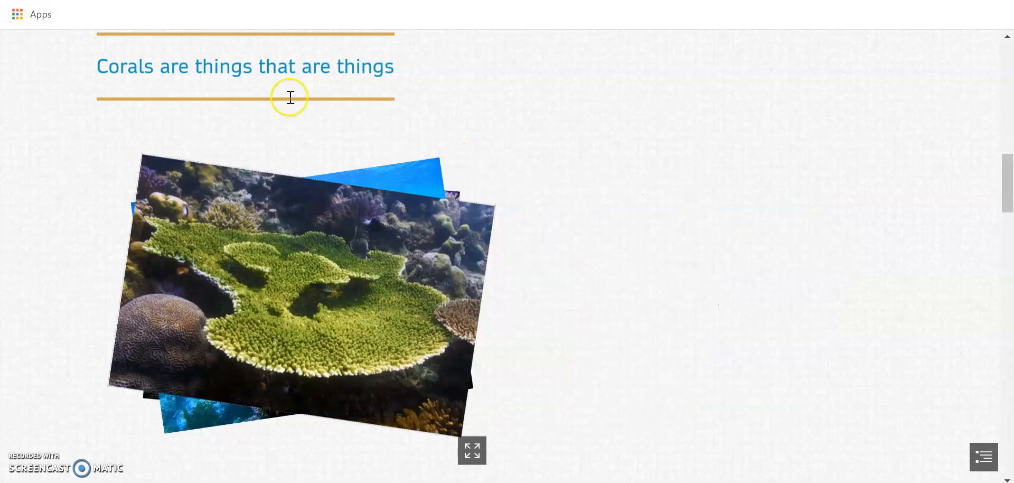
scroll(305, 227, up, 5)
click(847, 47)
Open the media content choices for inserting a card below the "Corals are animals" text card
scroll(206, 158, down, 15)
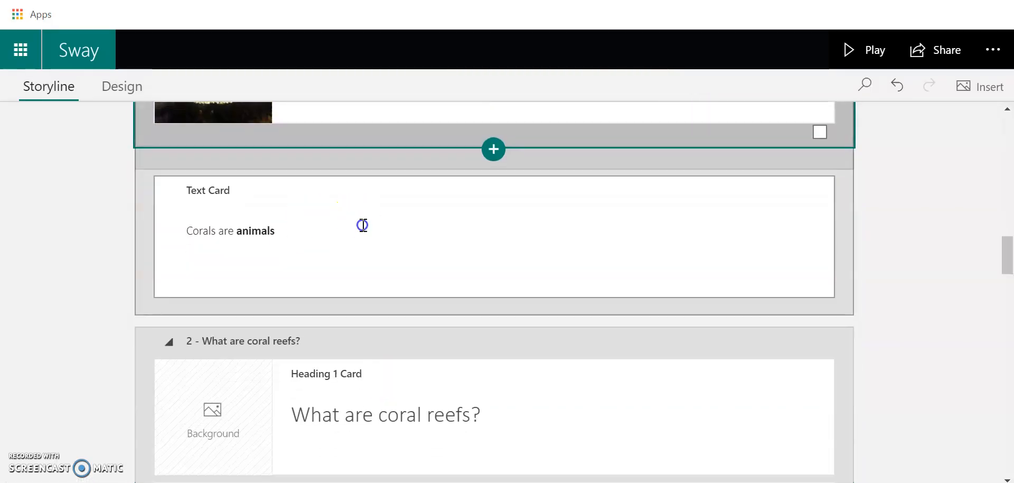
click(364, 225)
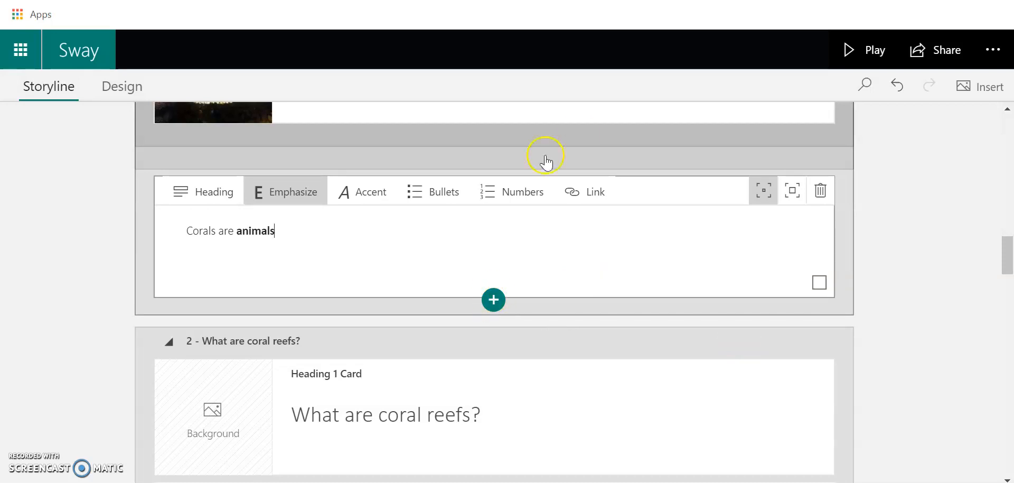
click(499, 302)
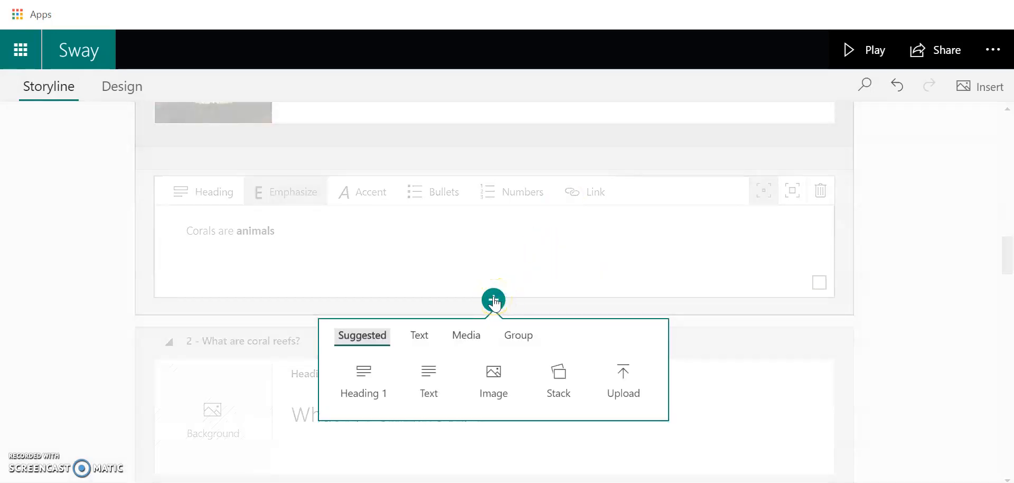
click(464, 338)
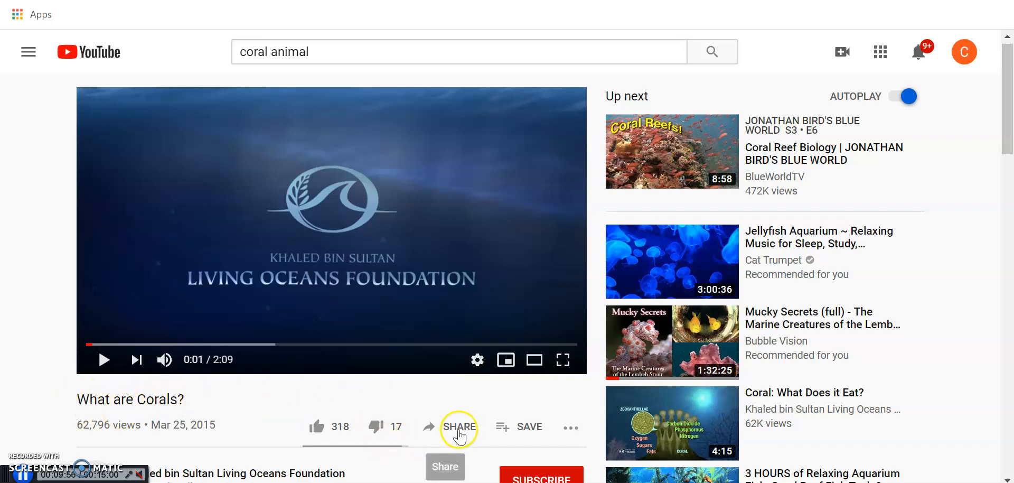
Copy the embed code of the "What are Corals?" YouTube video and switch back to Sway
click(460, 437)
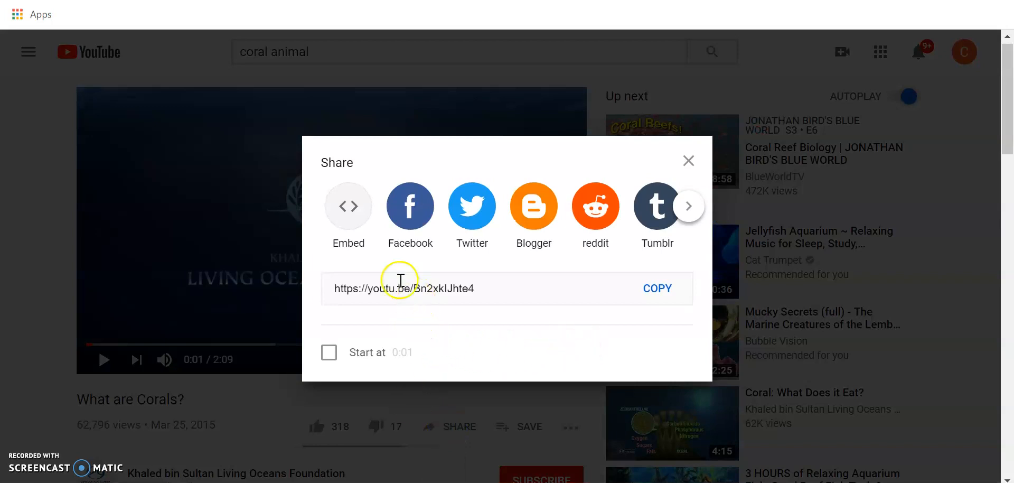
click(345, 217)
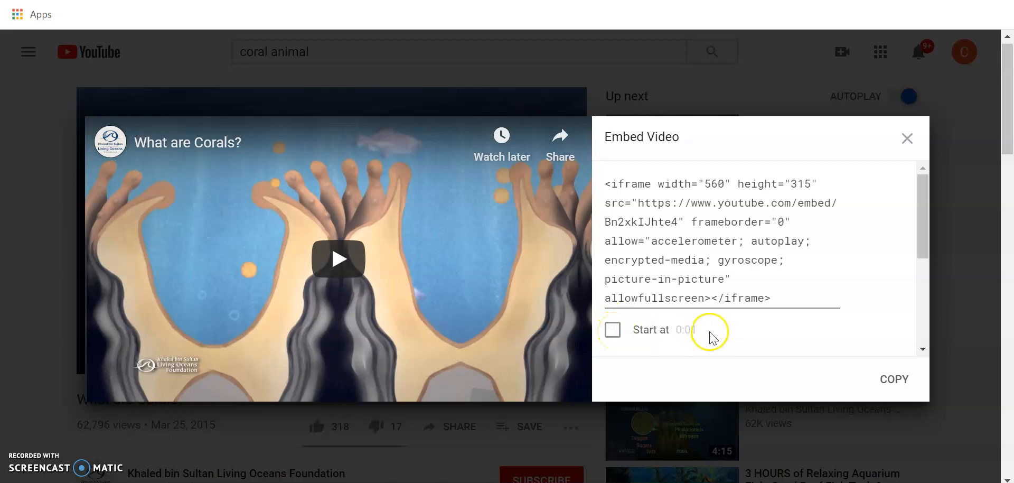
click(904, 385)
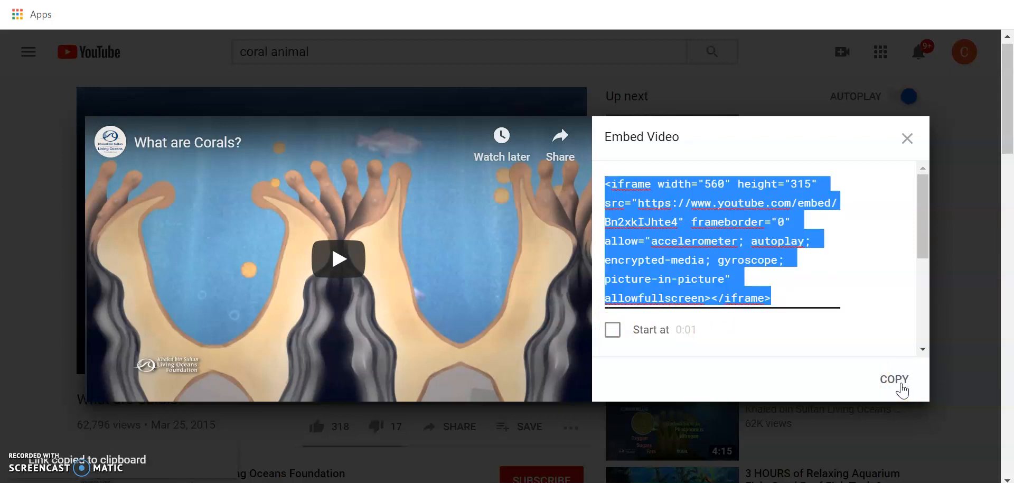
click(905, 140)
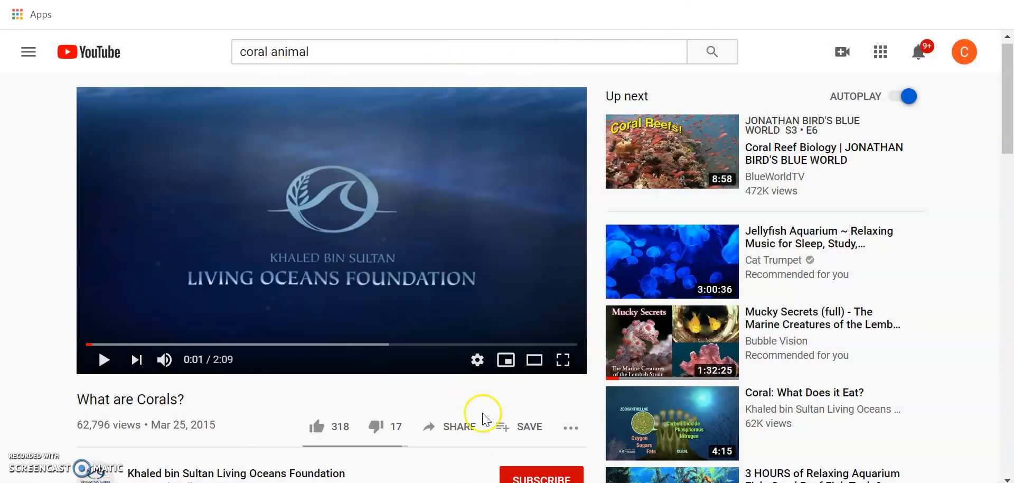
key(ctrl+Tab)
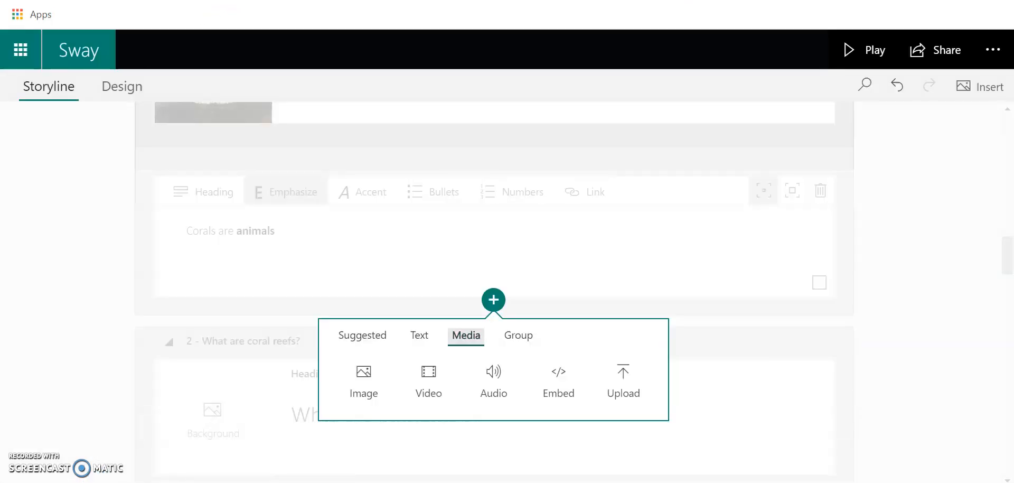
Add an Embed card below the "Corals are animals" text card and paste the copied video embed code into it
click(564, 391)
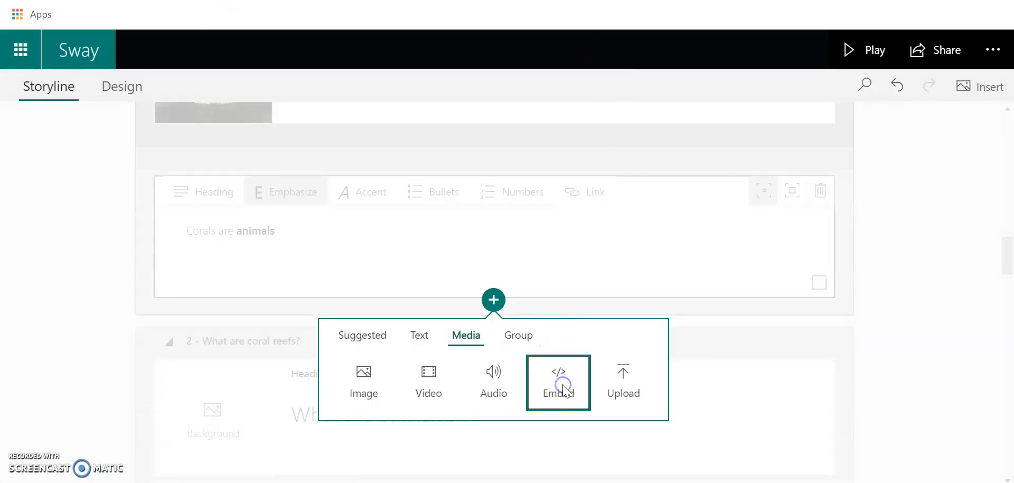
click(392, 355)
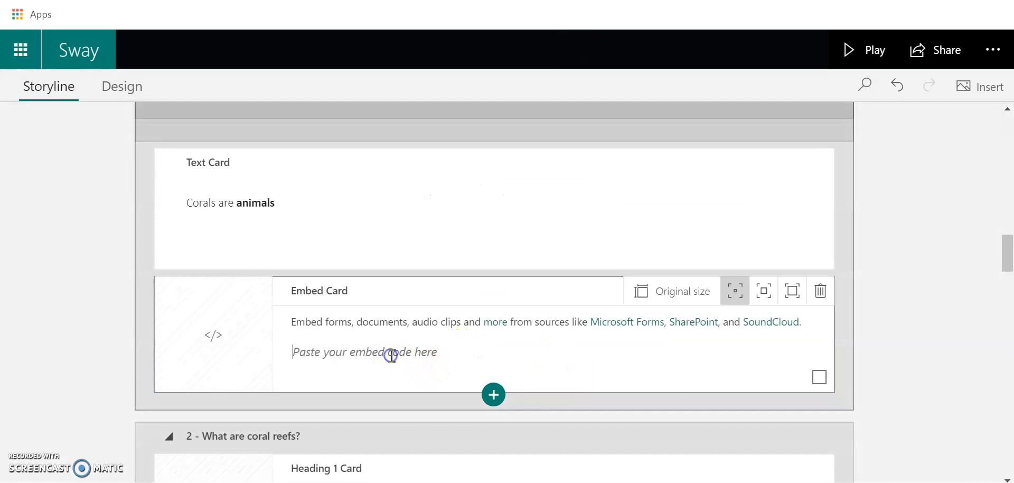
key(ctrl+v)
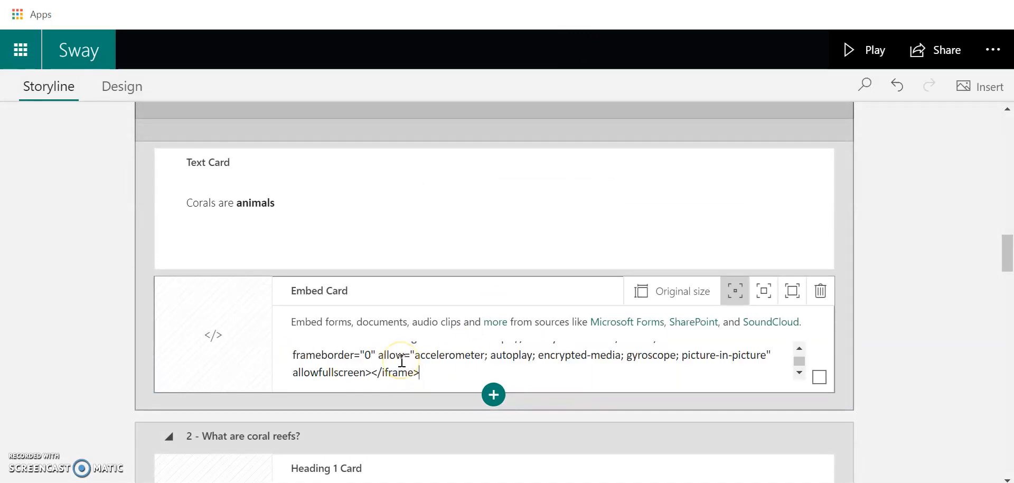
key(Return)
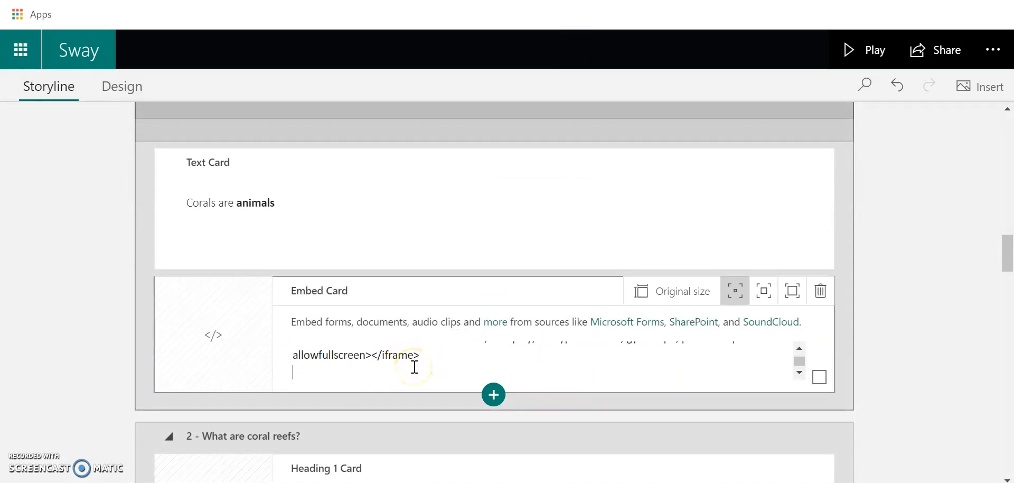
key(BackSpace)
click(495, 203)
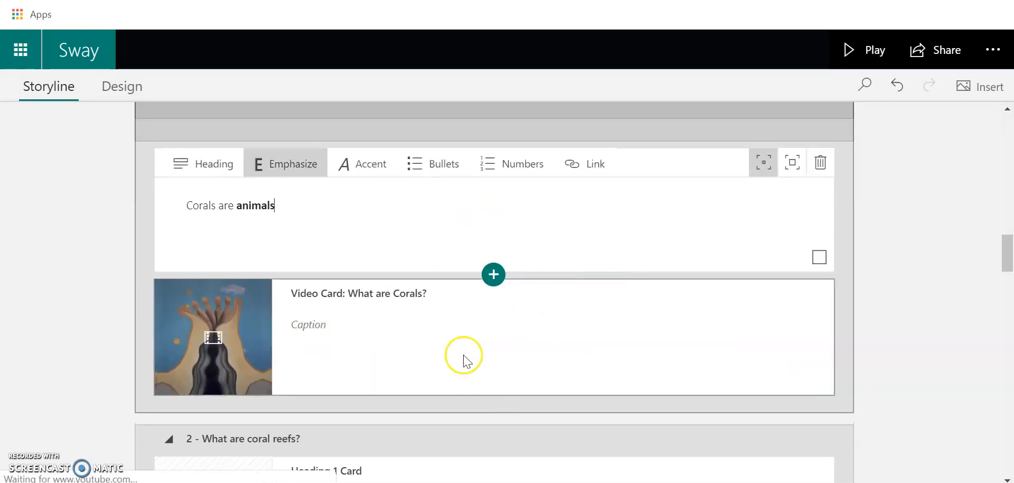
Group the "Corals are animals" text card with the "What are Corals?" video card, using the Automatic group type
click(711, 212)
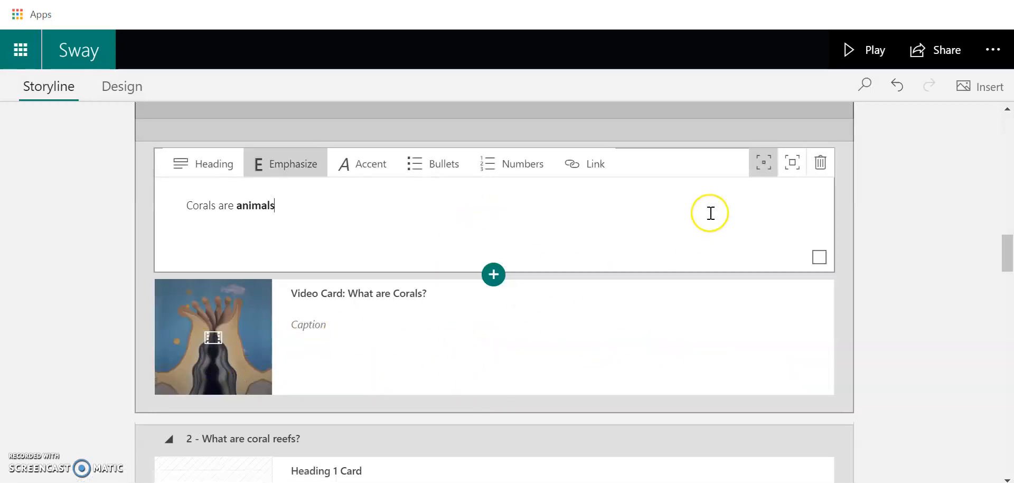
click(819, 257)
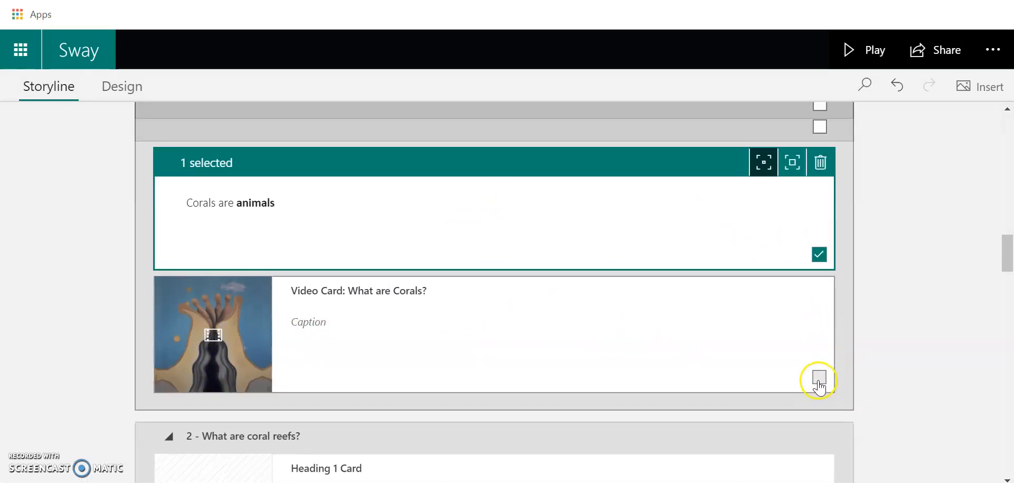
click(819, 377)
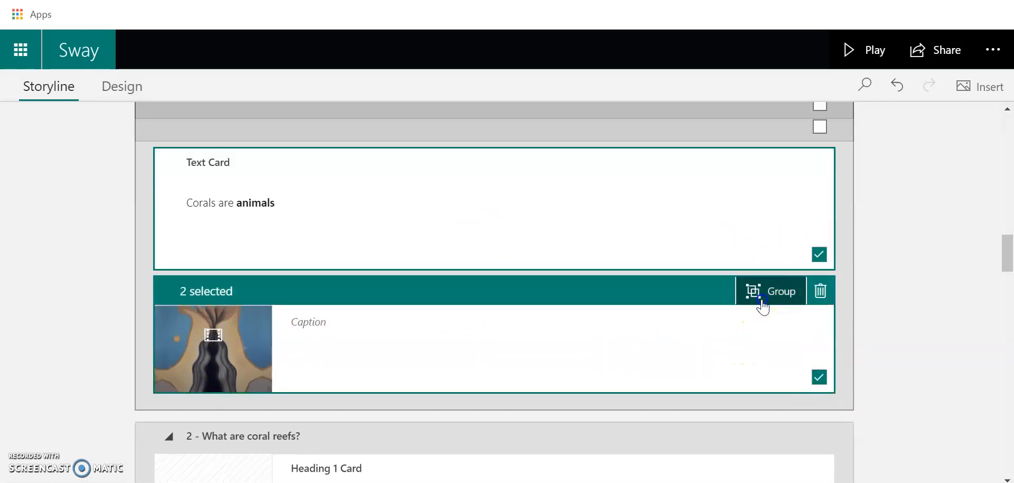
click(762, 301)
click(915, 208)
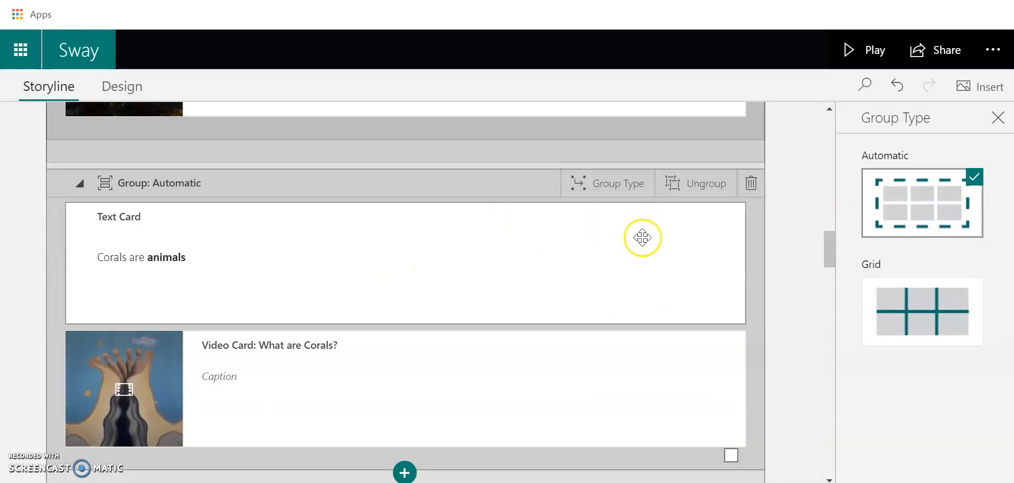
Set the "What are Corals?" video card to the highest emphasis level and raise the "Corals are animals" text card to the higher level
click(422, 257)
click(587, 407)
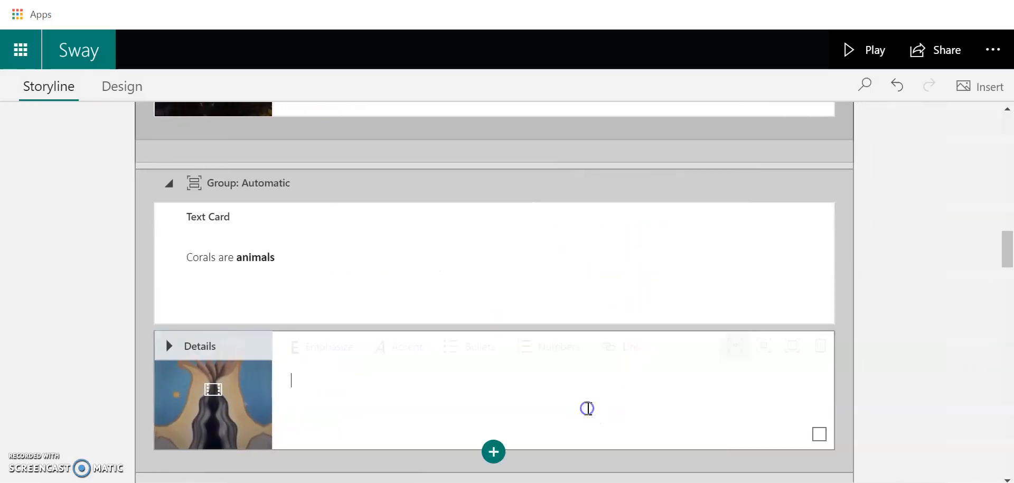
click(790, 353)
click(736, 244)
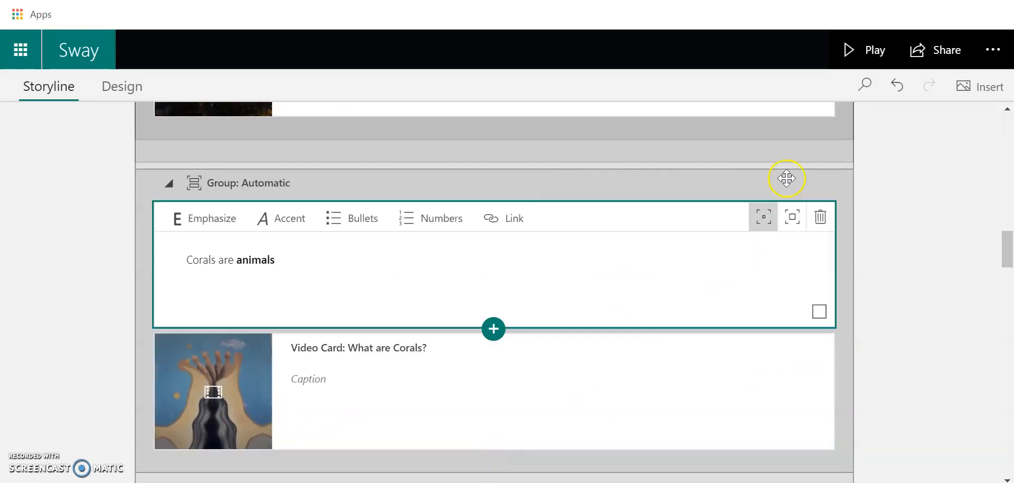
click(792, 220)
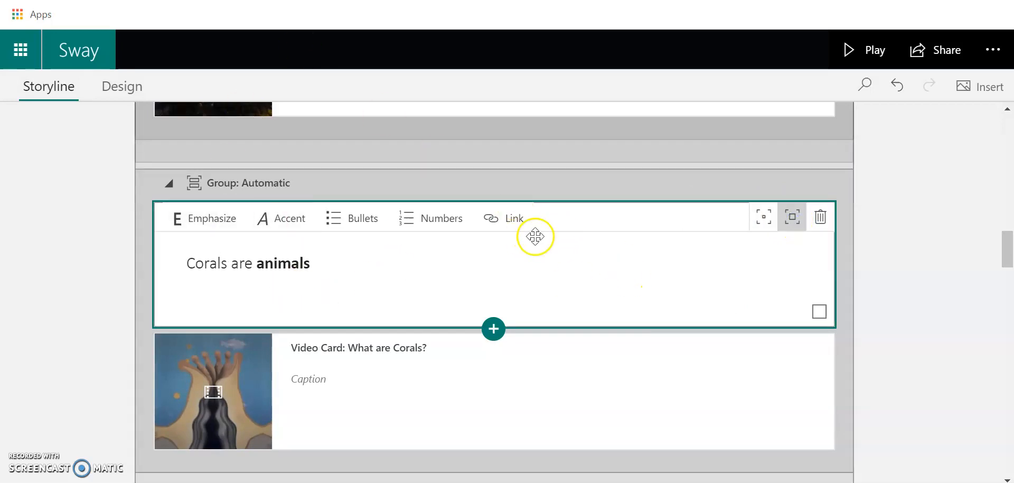
Play the Sway and check how the "Corals are animals" text and the embedded video are displayed
scroll(323, 178, up, 10)
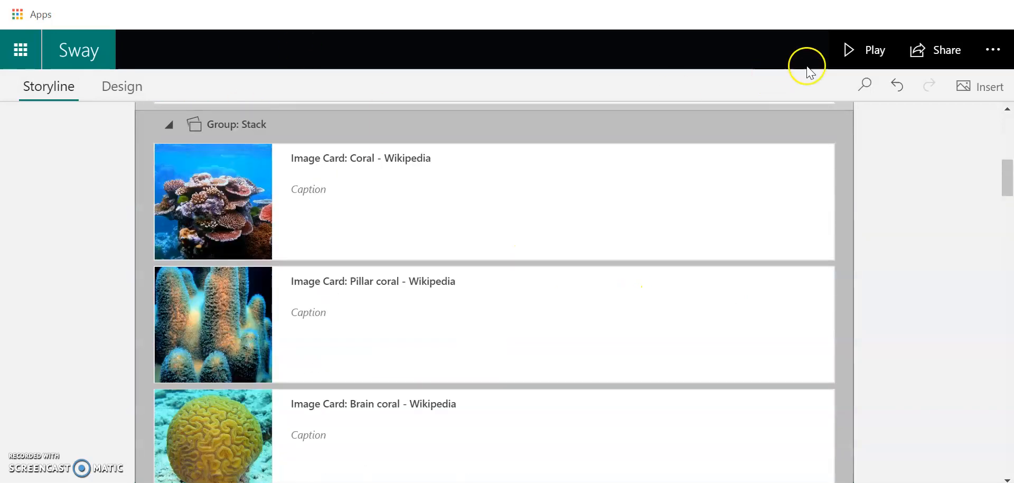
click(864, 64)
scroll(769, 306, down, 3)
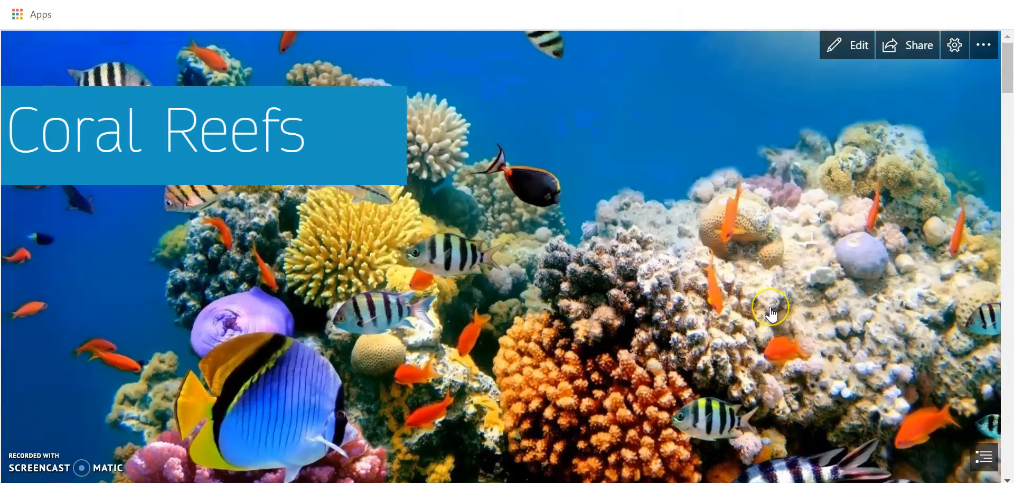
scroll(771, 314, down, 6)
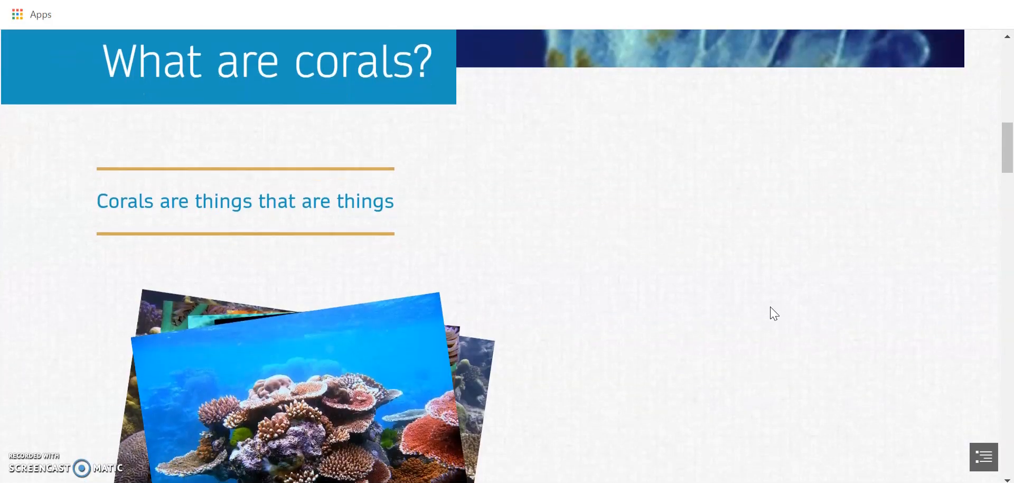
click(390, 349)
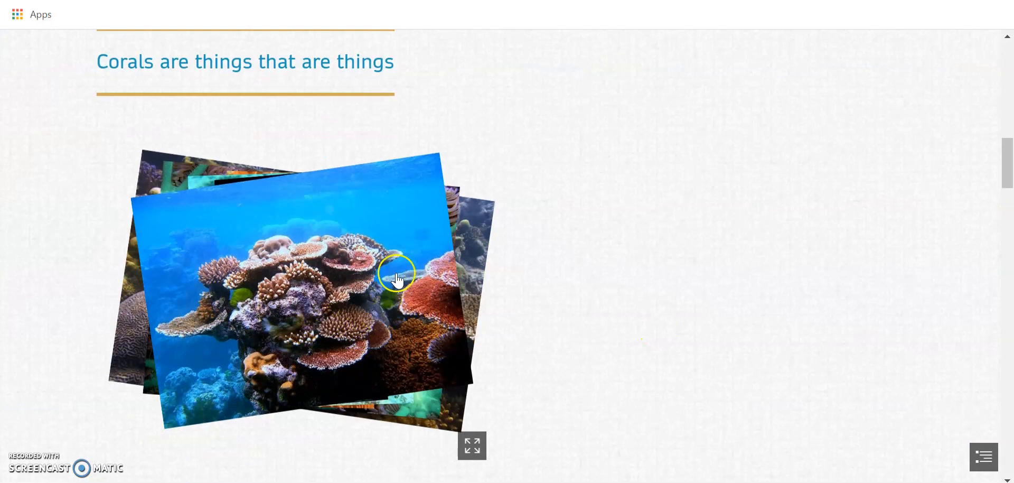
scroll(396, 273, down, 5)
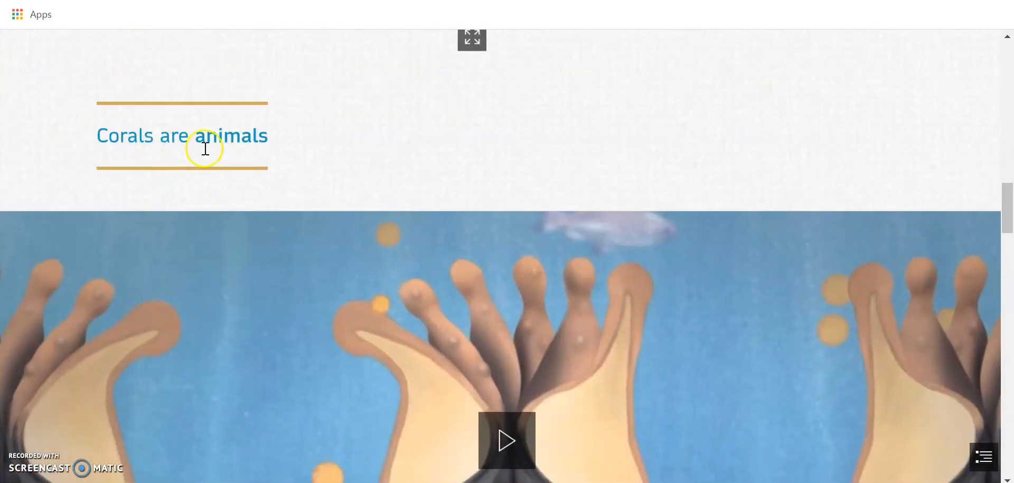
Return to editing and set the "What are Corals?" video card to the medium emphasis level
scroll(400, 255, down, 3)
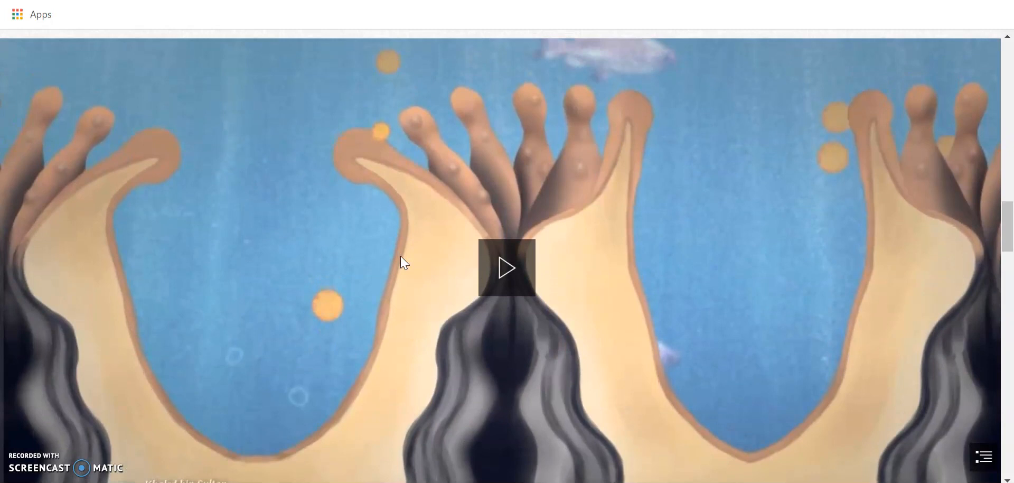
scroll(400, 256, down, 1)
scroll(400, 255, up, 15)
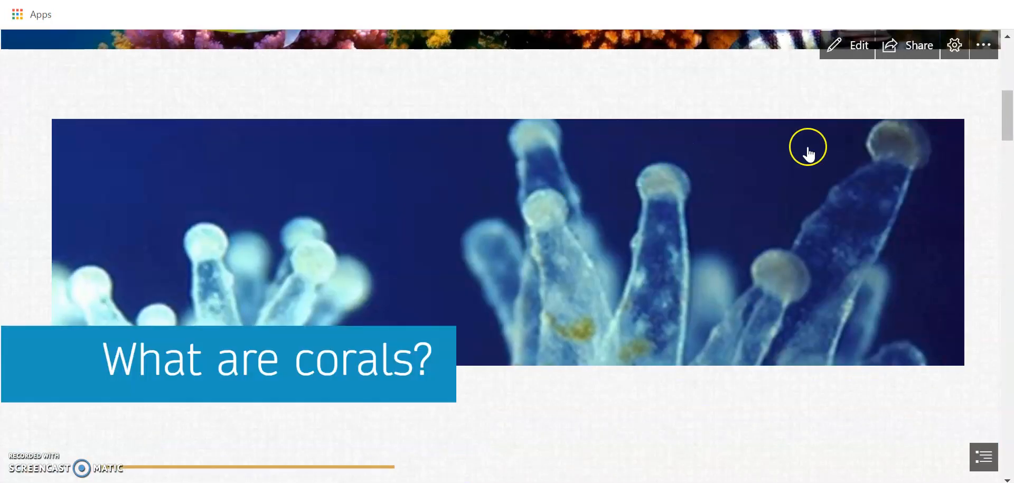
click(845, 45)
click(571, 396)
click(764, 376)
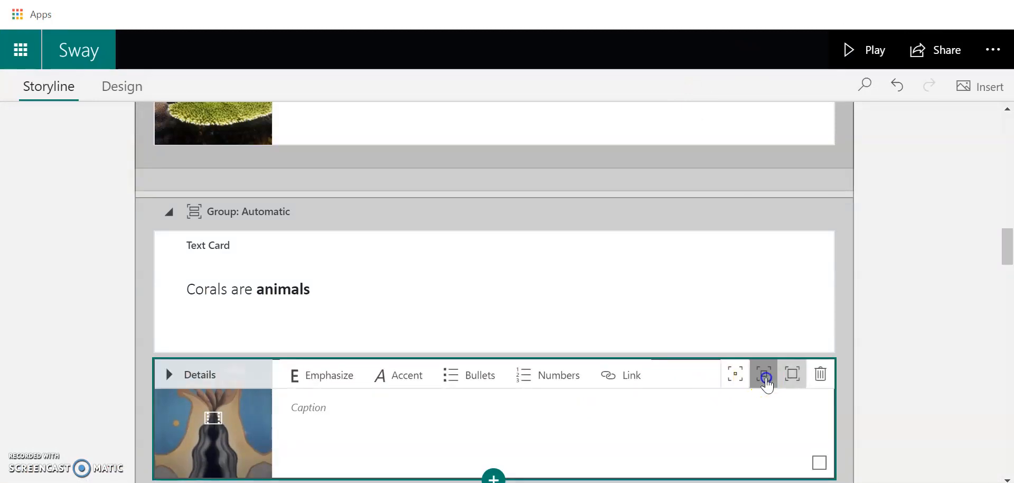
Play the Sway to check the size of the embedded video below "Corals are animals", and return to editing
click(849, 48)
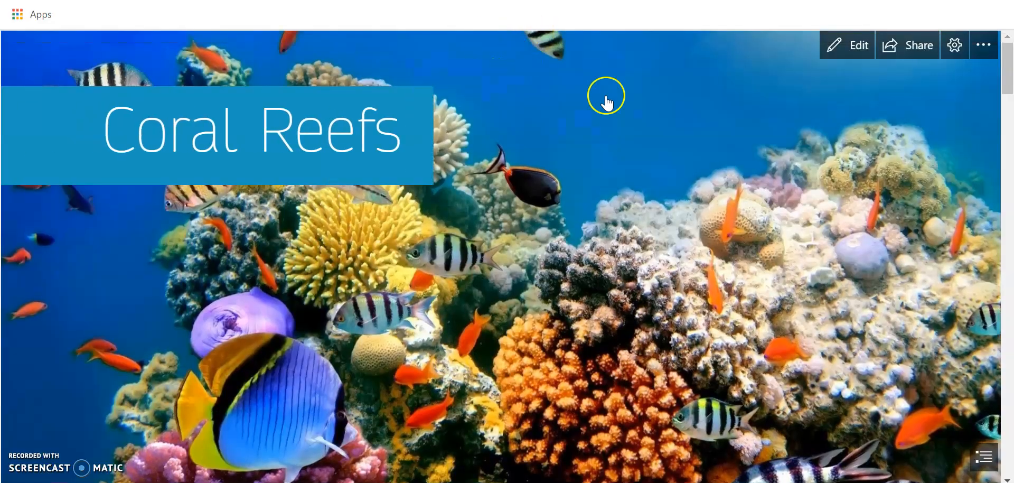
scroll(604, 95, down, 5)
scroll(640, 206, down, 10)
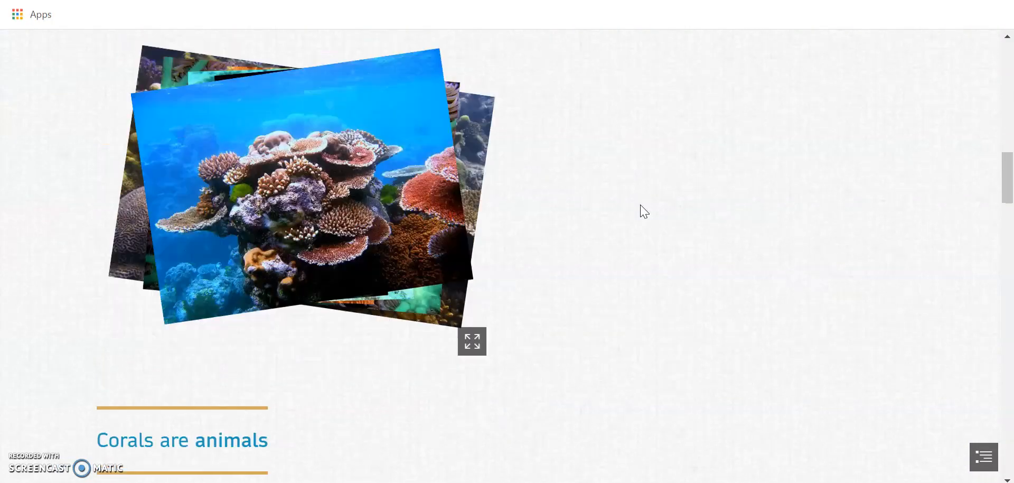
scroll(640, 204, up, 1)
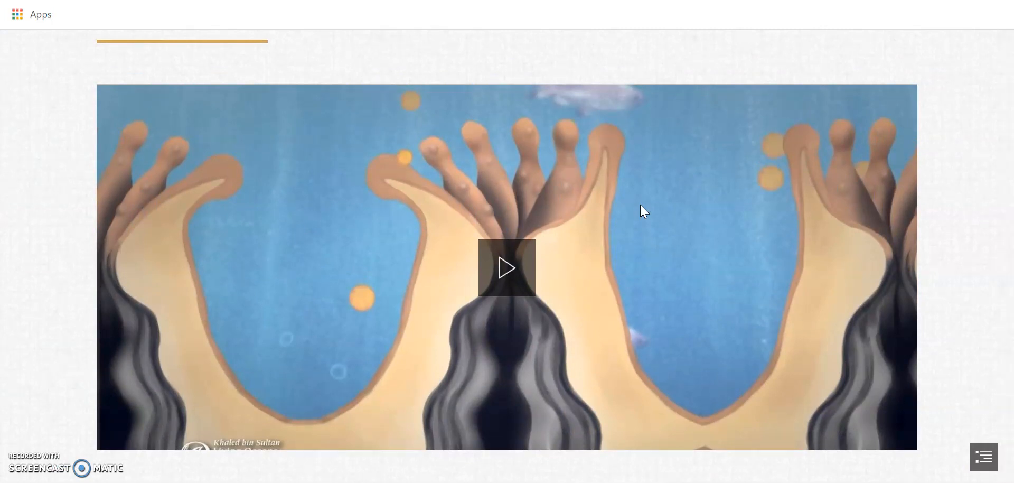
scroll(639, 204, up, 3)
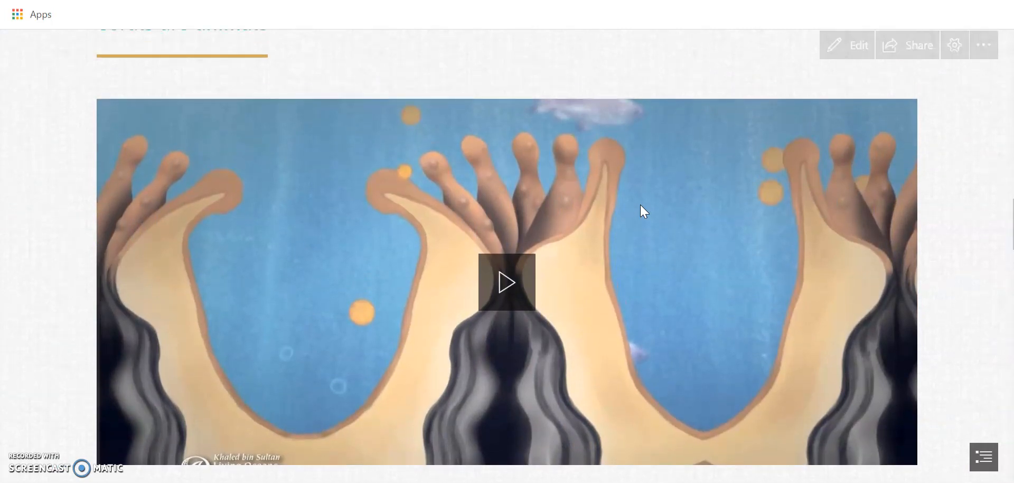
scroll(640, 204, down, 1)
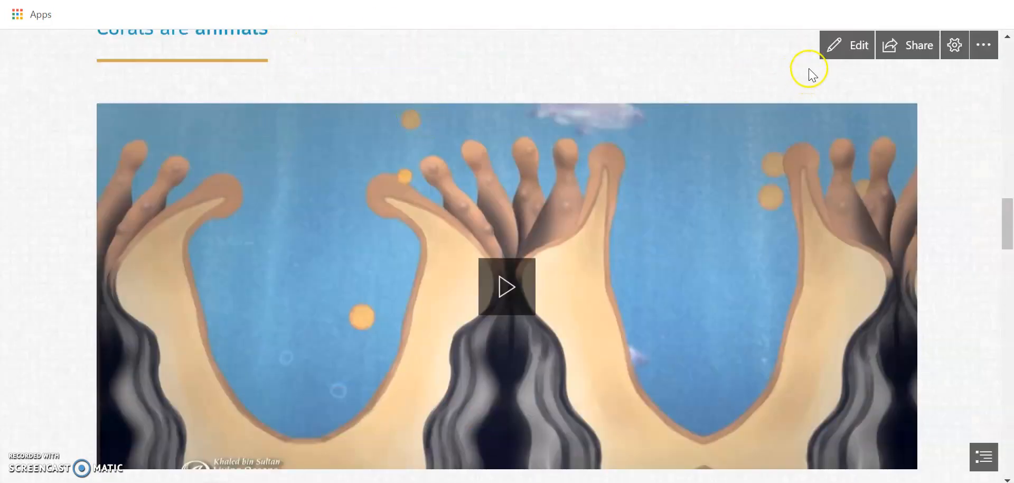
click(848, 46)
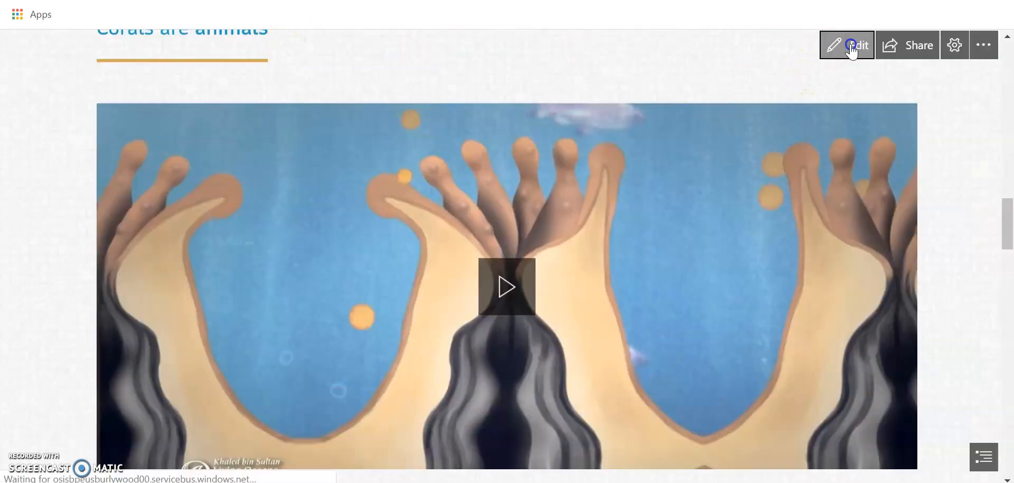
Open the Sway's design styles and bring the "What are corals?" section into the preview
scroll(546, 297, up, 5)
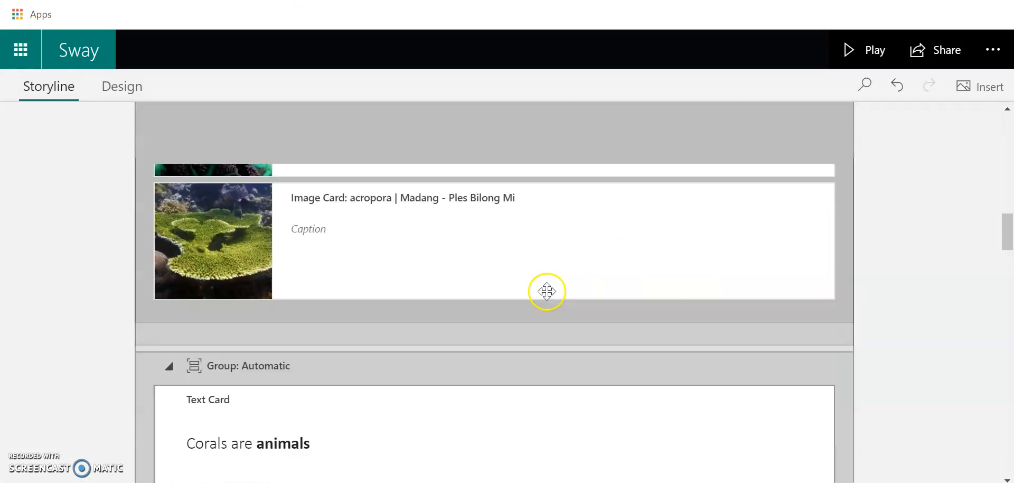
scroll(546, 291, down, 10)
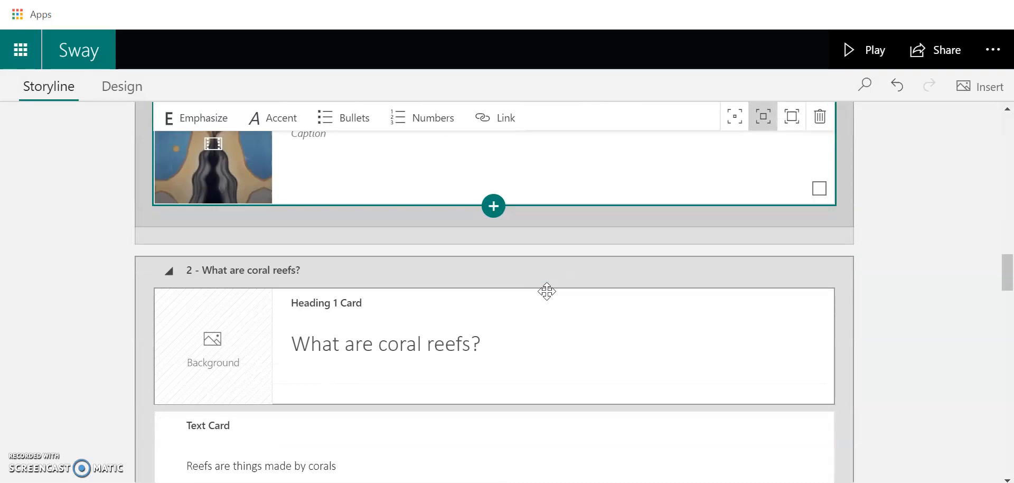
scroll(546, 291, down, 10)
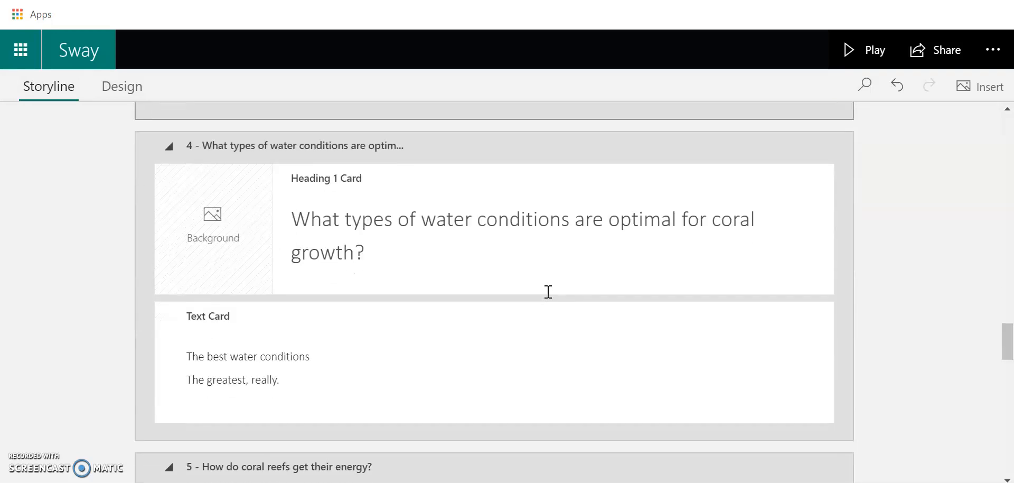
scroll(548, 292, up, 13)
scroll(548, 291, up, 8)
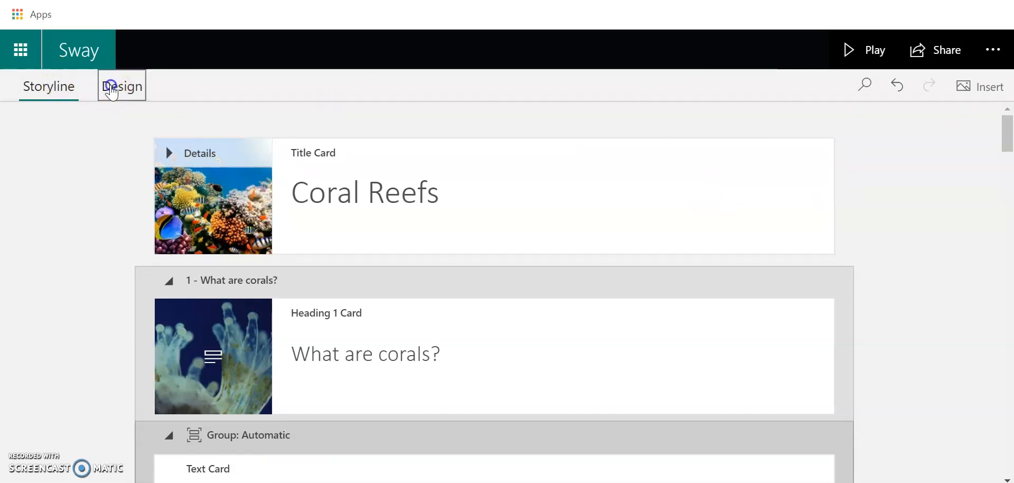
click(111, 89)
click(989, 89)
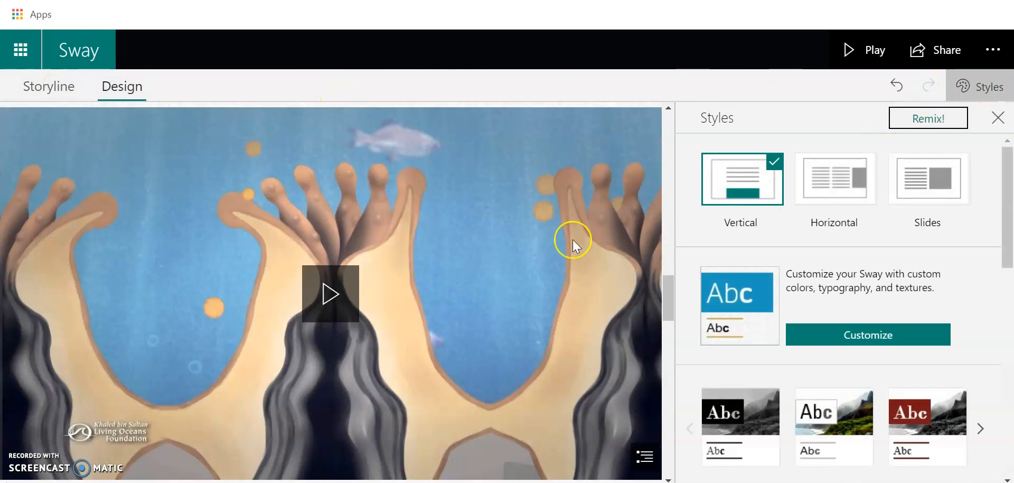
scroll(572, 240, up, 10)
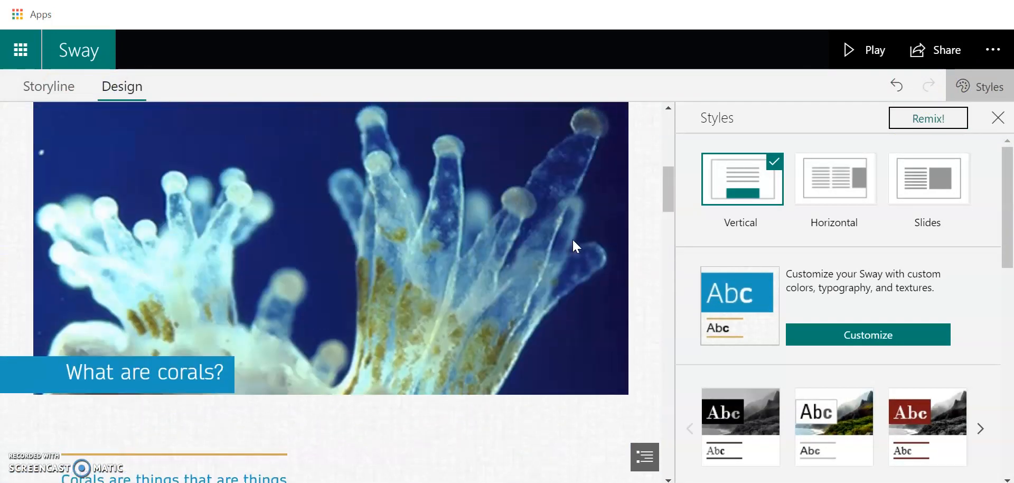
scroll(573, 241, down, 3)
click(396, 242)
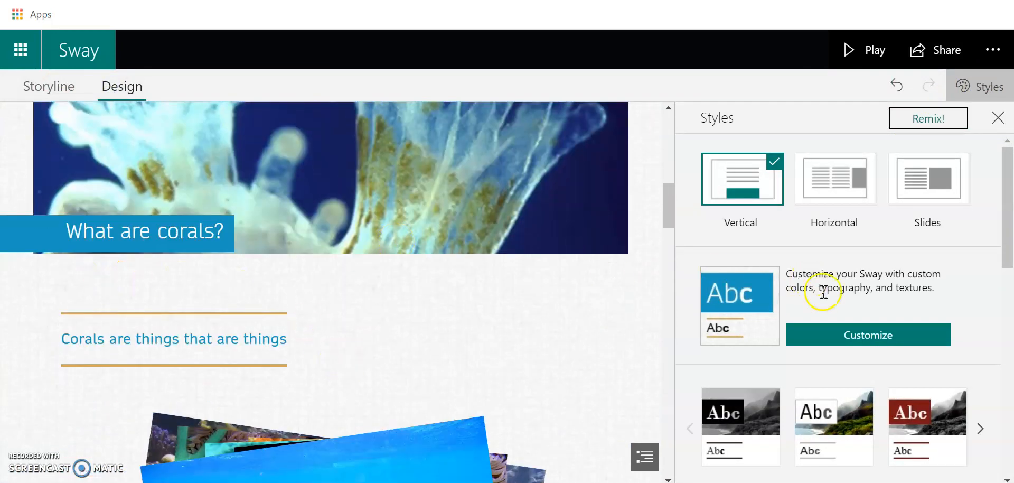
Remix the Sway's design twice, viewing the Coral Reefs title in the preview
click(924, 120)
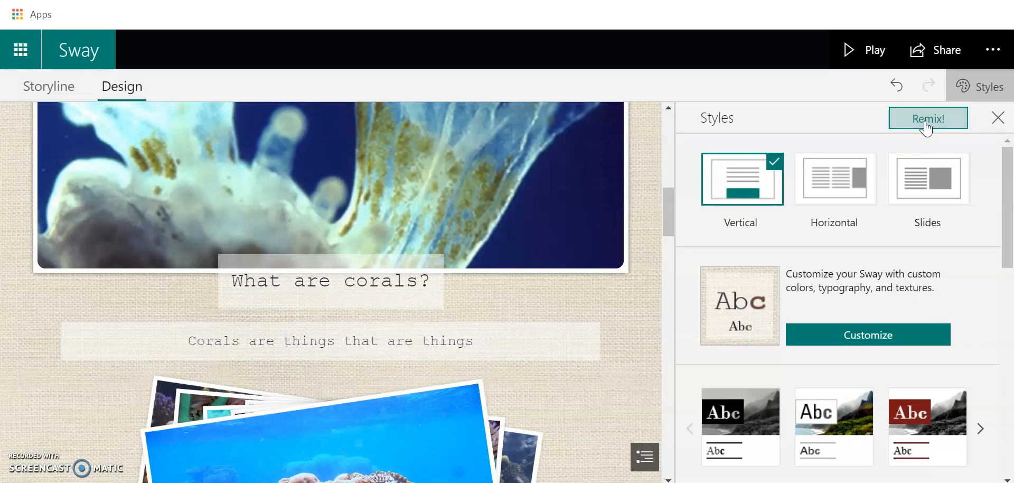
scroll(464, 220, up, 10)
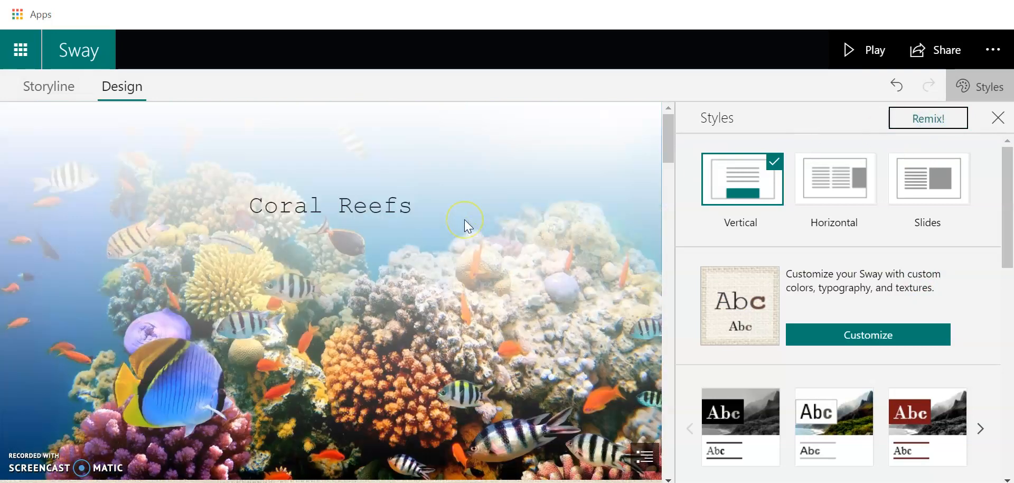
click(937, 125)
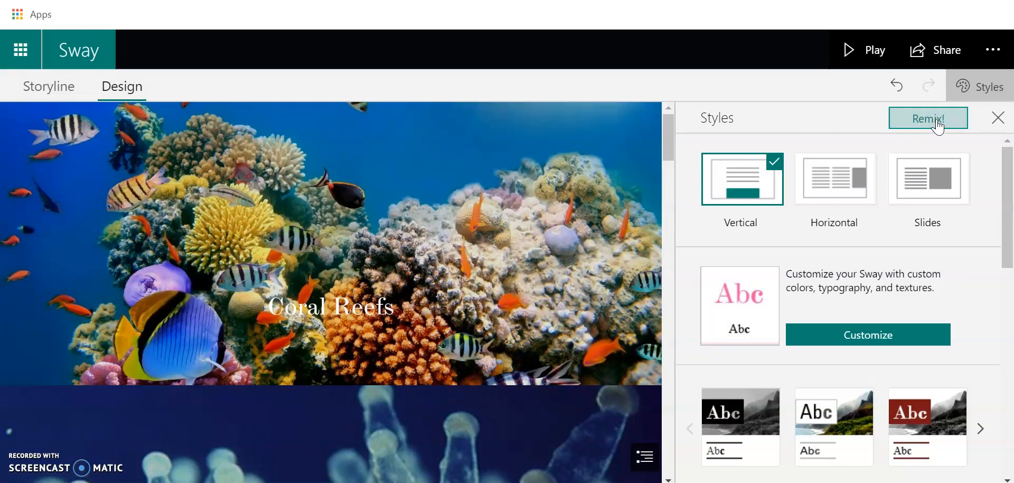
Remix the design three more times to try other fonts and colors
click(937, 125)
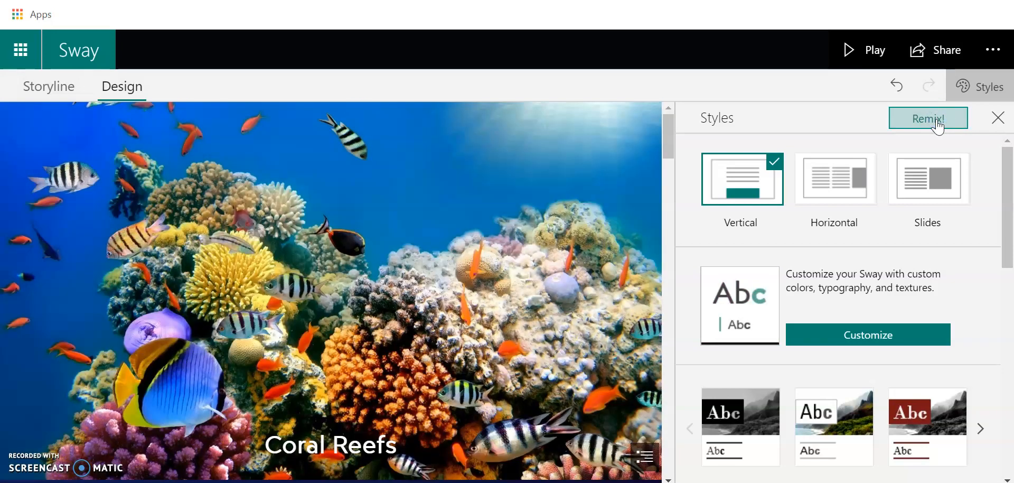
click(938, 125)
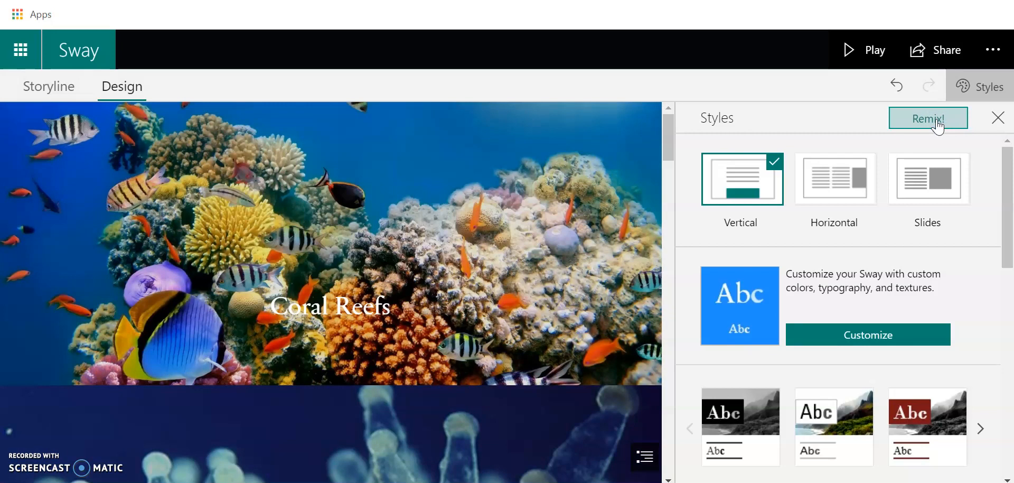
click(938, 125)
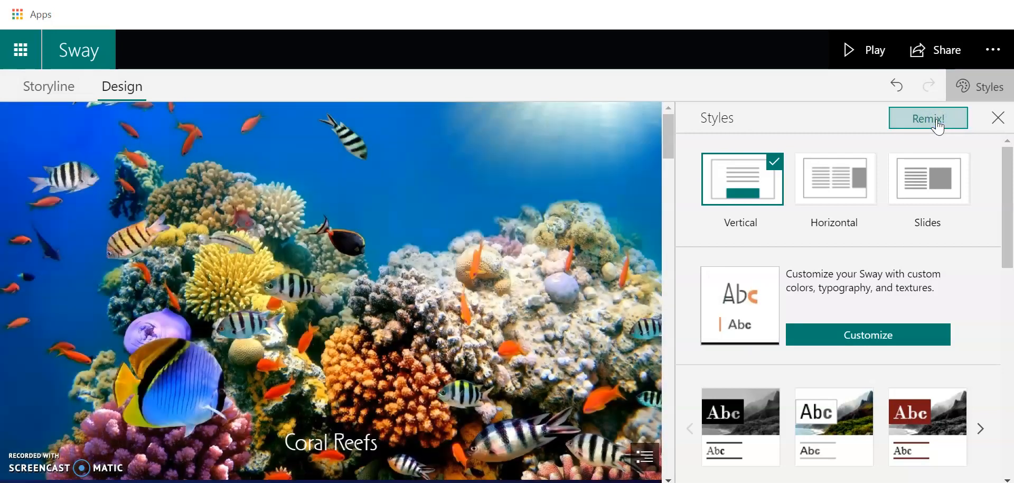
Switch the Sway's layout to Horizontal and look through the sideways-scrolling preview
click(844, 195)
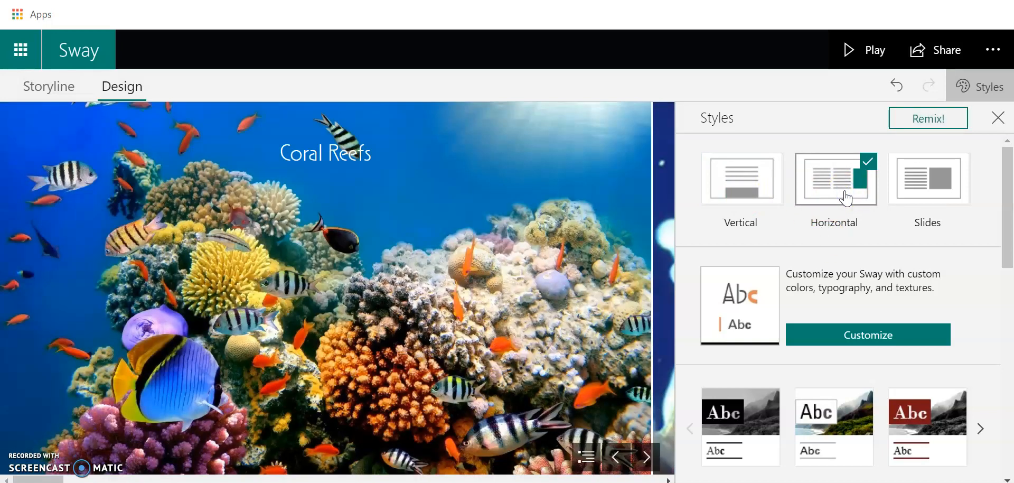
scroll(469, 315, down, 10)
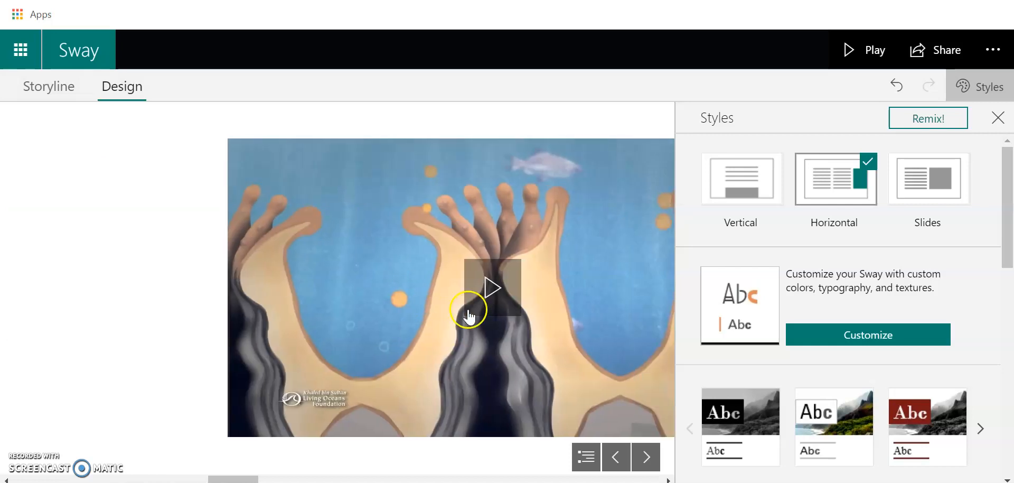
scroll(468, 310, down, 2)
scroll(469, 309, up, 12)
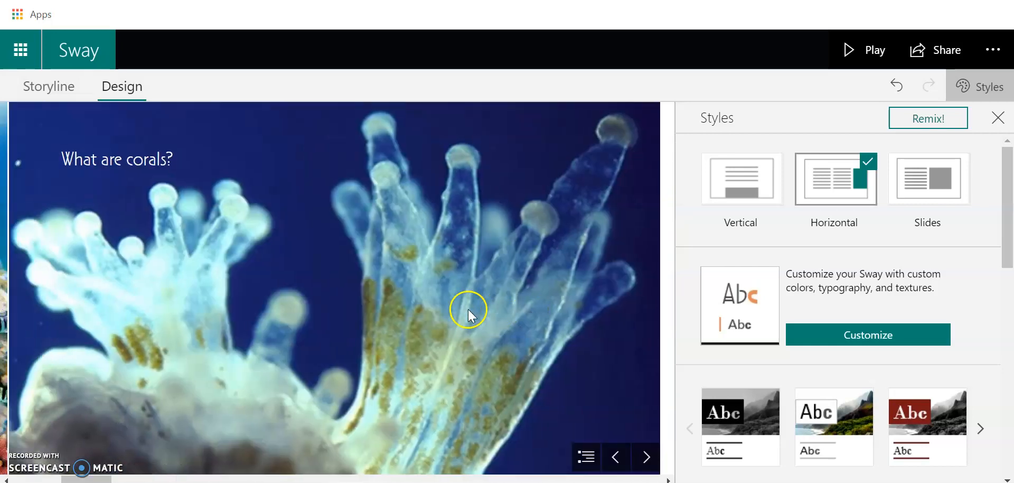
Set the layout back to Vertical and remix the design once more
click(739, 186)
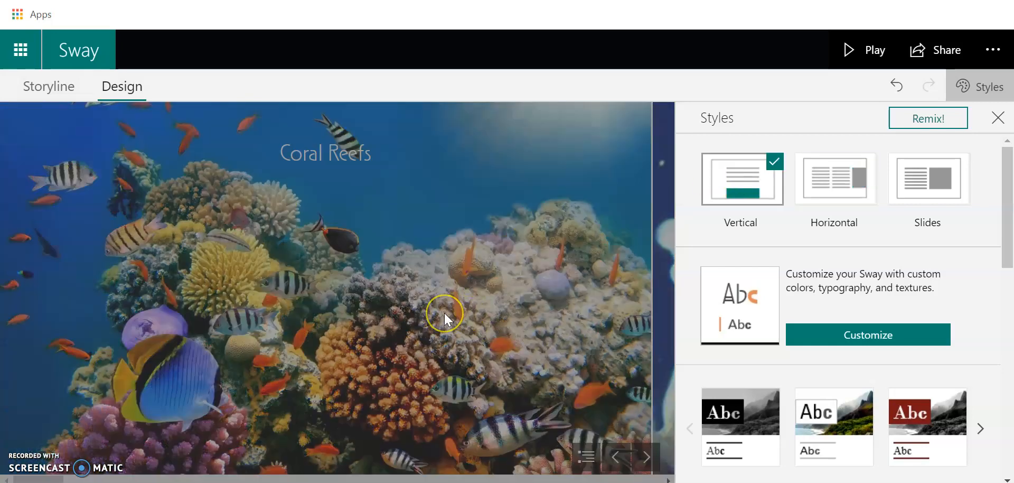
scroll(444, 313, down, 5)
scroll(444, 316, down, 5)
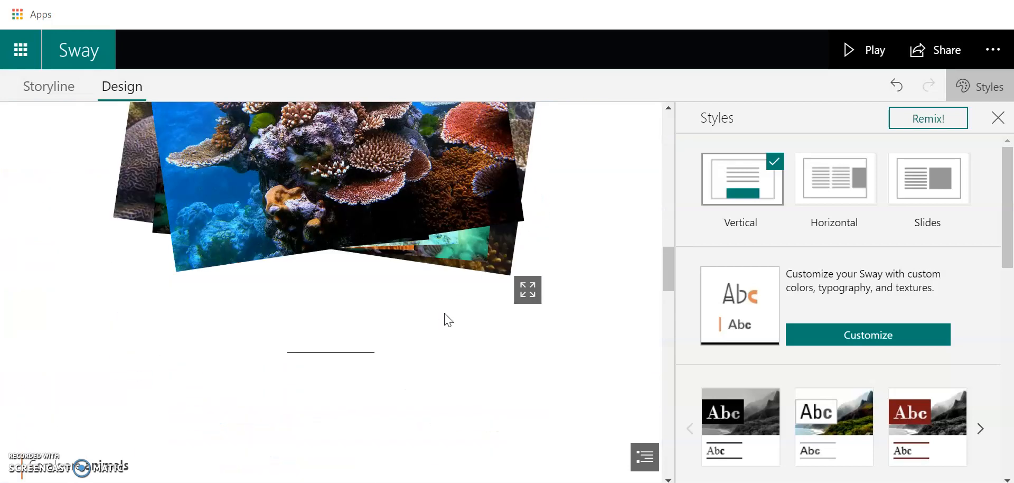
click(730, 203)
click(964, 118)
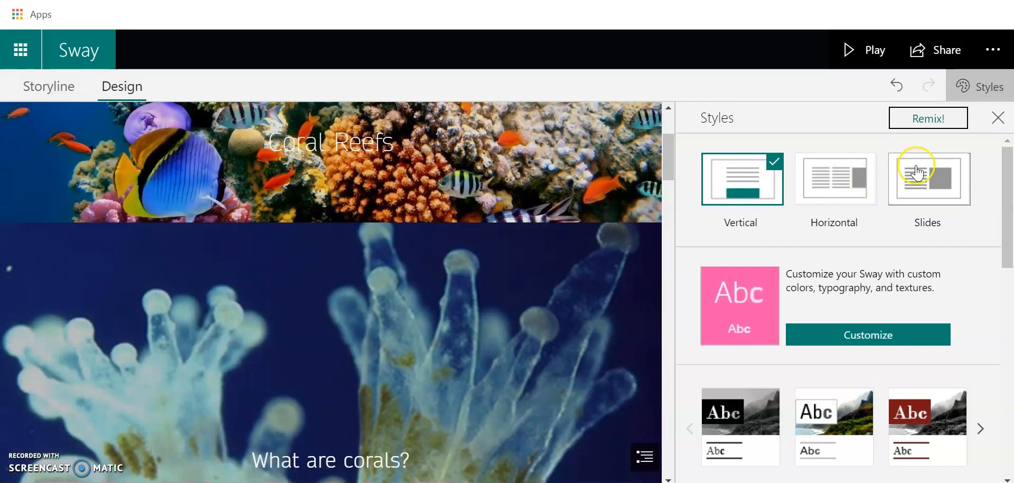
scroll(547, 246, up, 3)
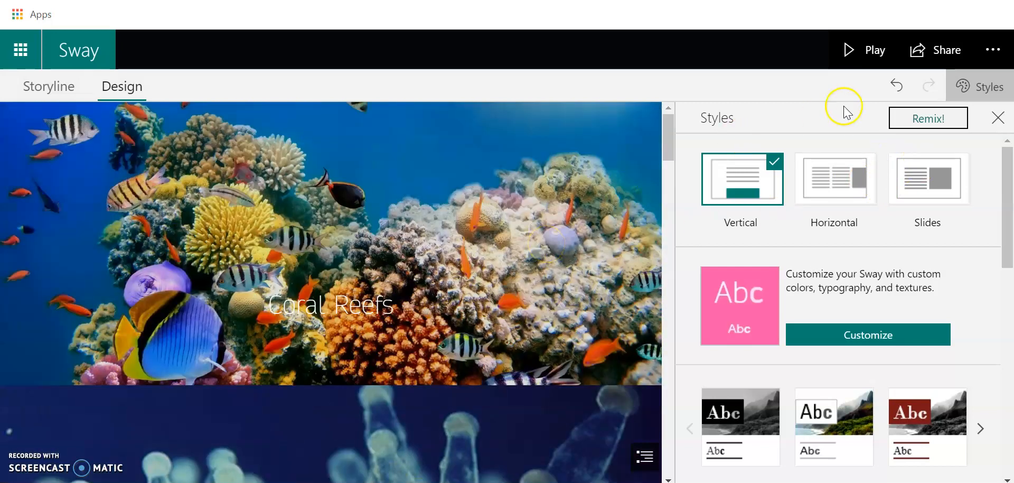
Undo the last six layout and Remix changes one at a time
click(896, 86)
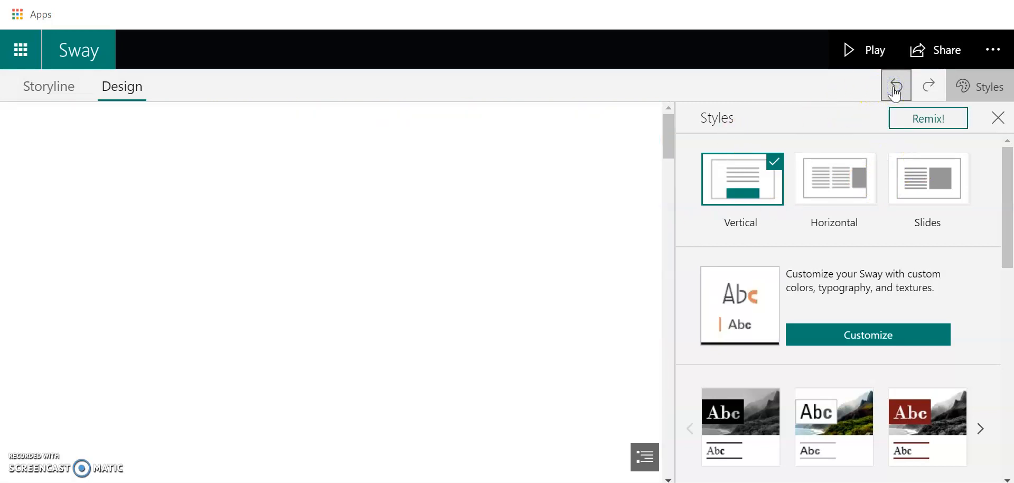
click(893, 91)
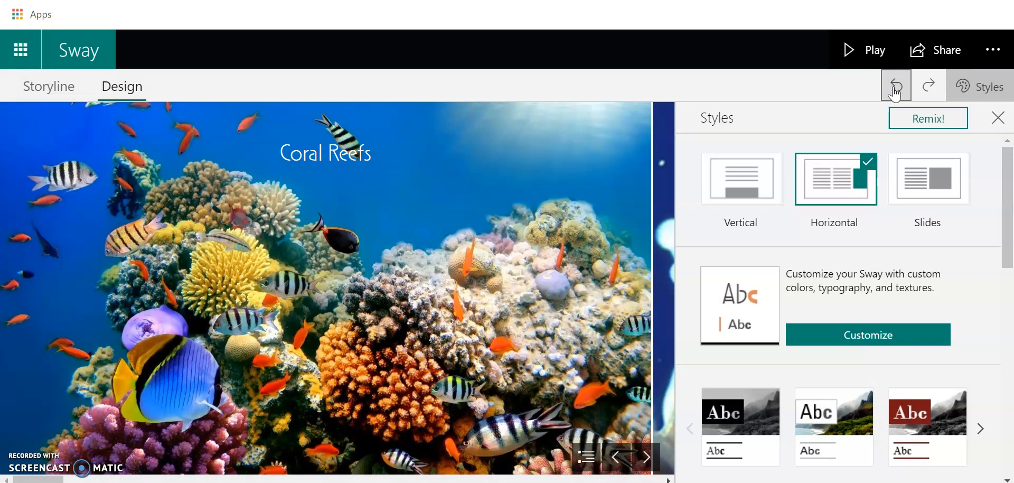
click(893, 91)
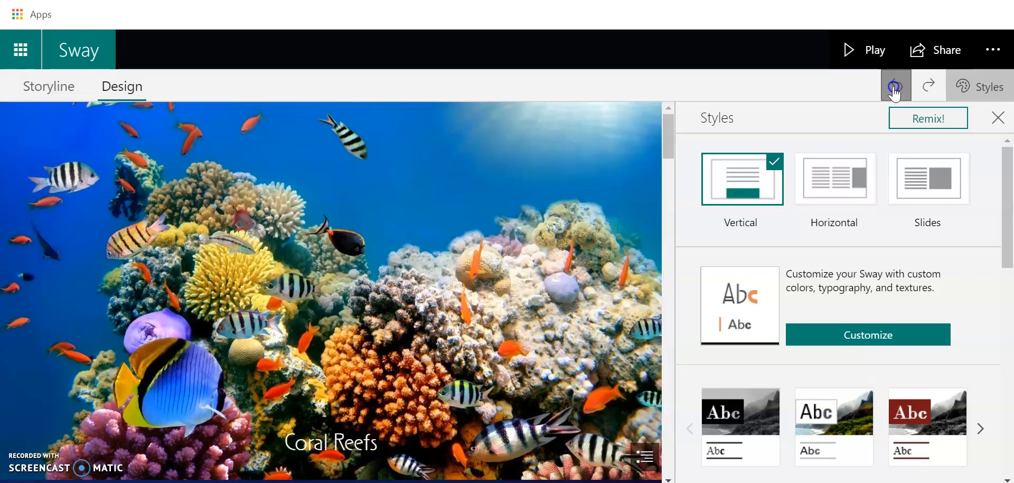
click(894, 91)
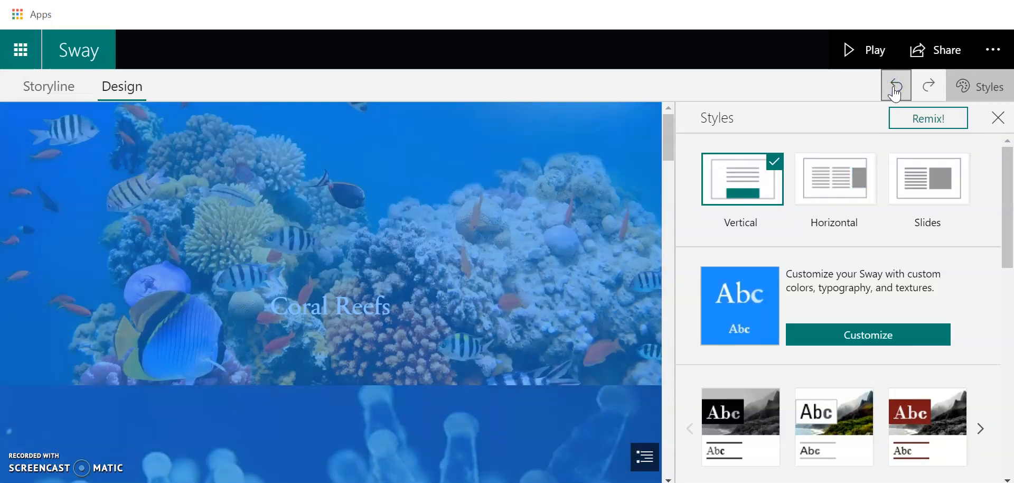
click(897, 92)
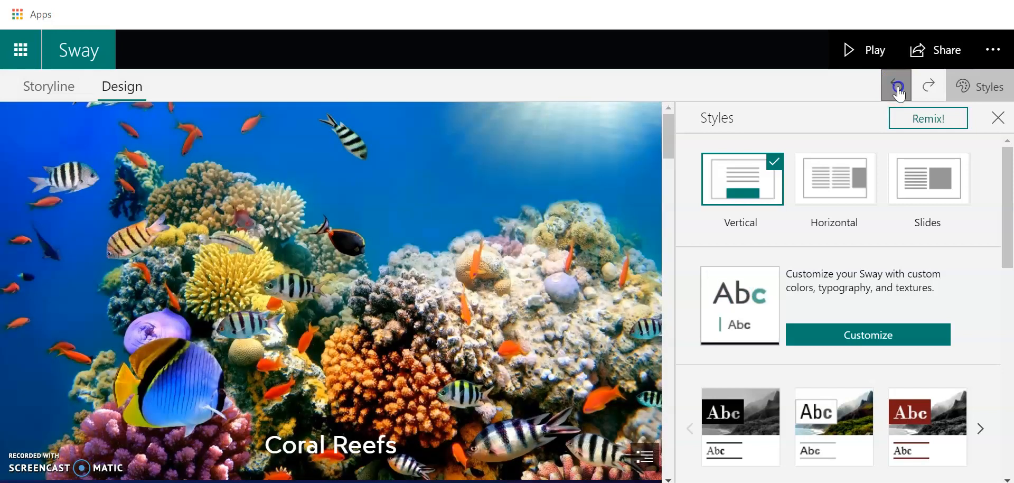
click(899, 94)
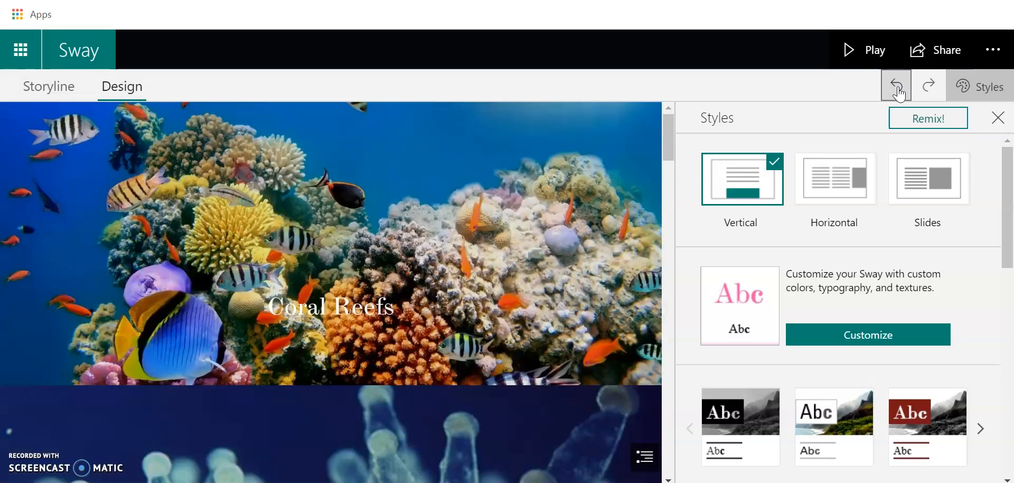
Undo one more design change and look through the preview down to the section on threats to coral reefs
click(900, 93)
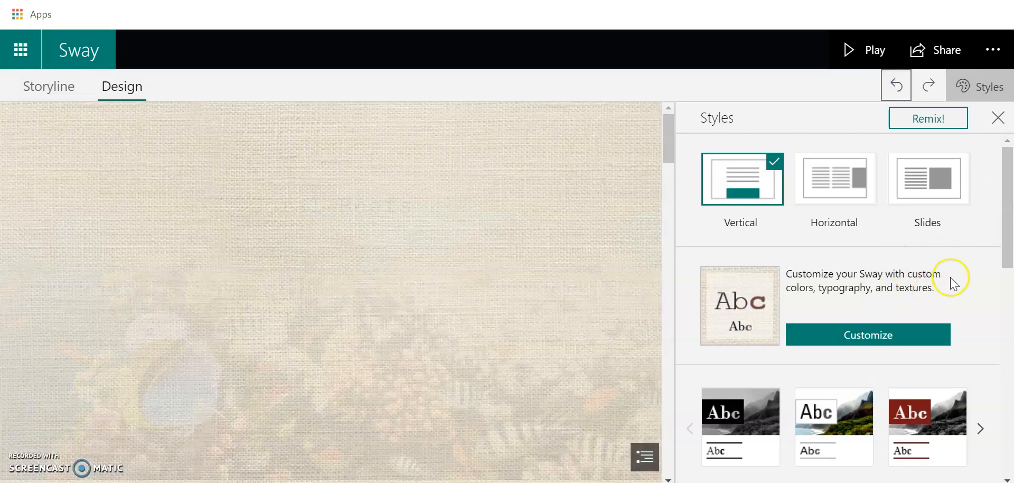
scroll(452, 307, down, 10)
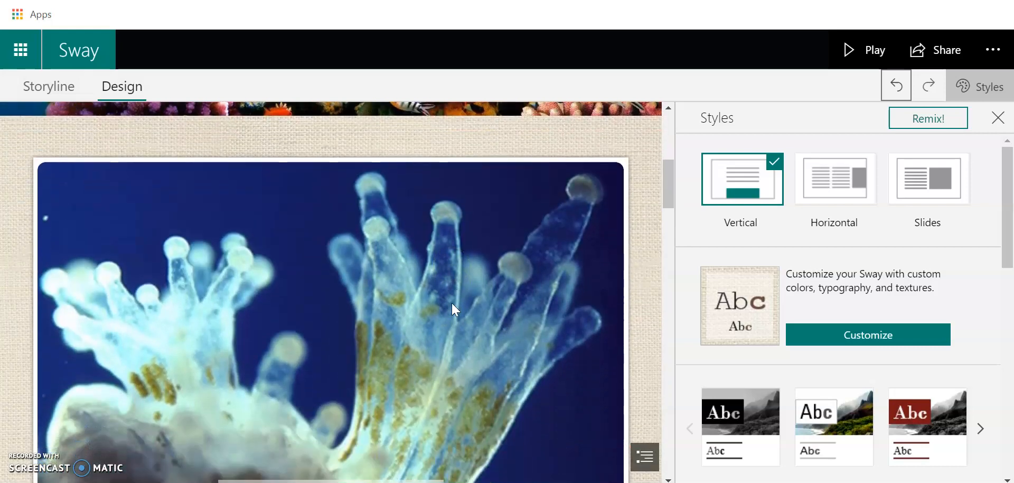
scroll(452, 303, down, 10)
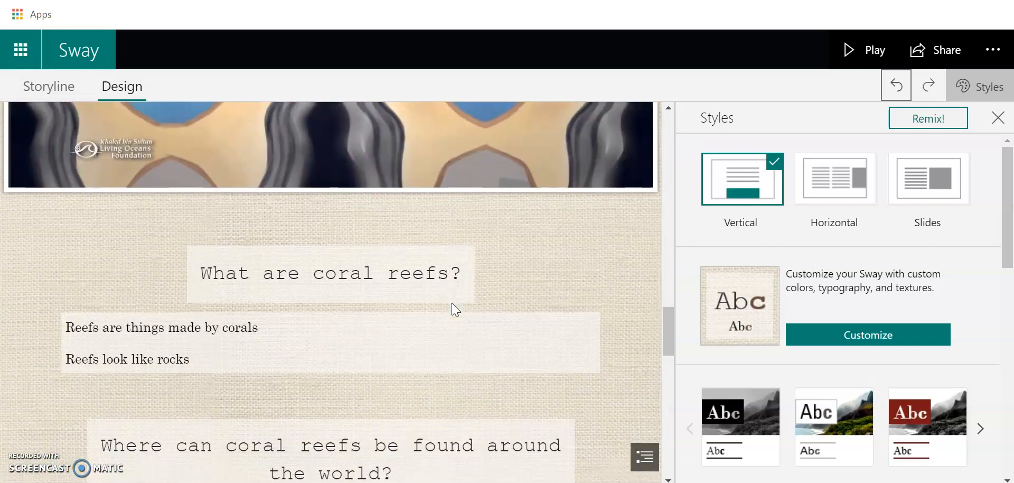
scroll(451, 309, down, 10)
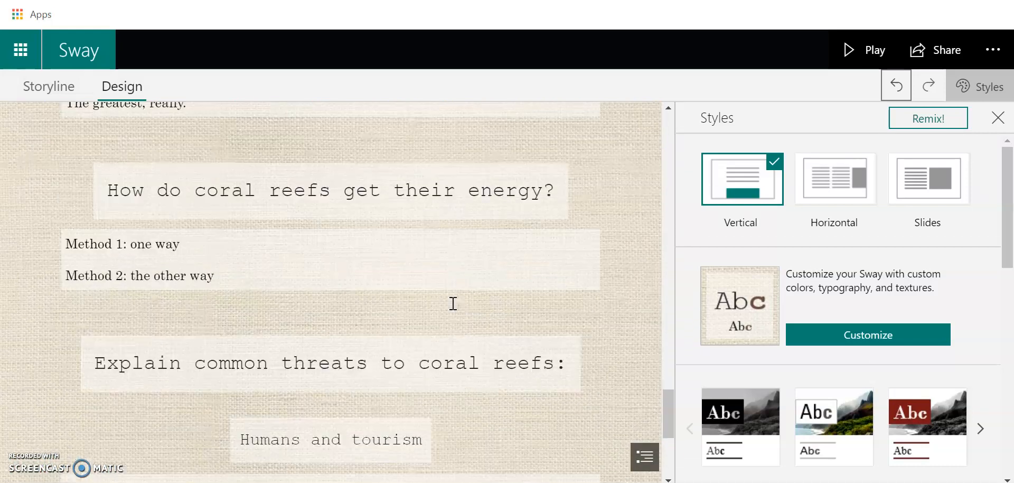
scroll(452, 304, up, 20)
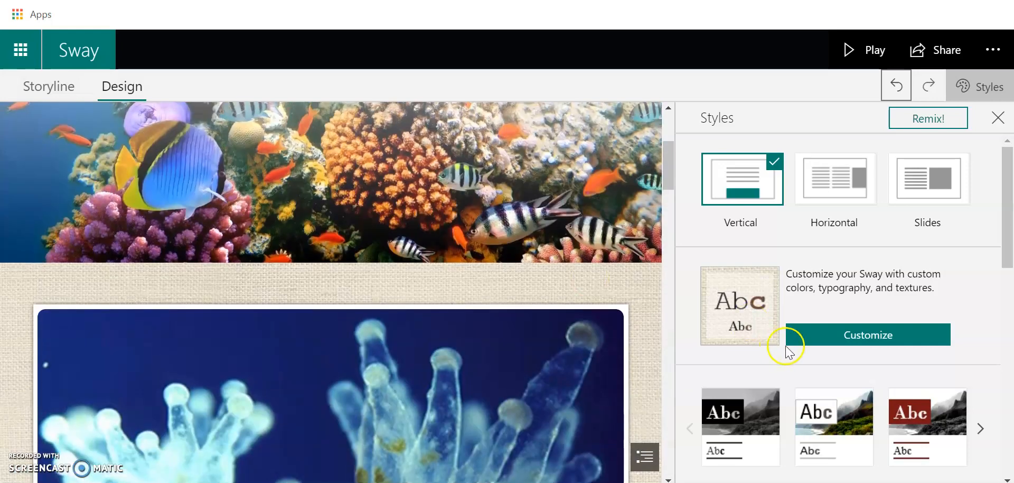
Browse the preset styles and apply the one with the hexagonal line pattern and green accent
scroll(919, 331, down, 5)
scroll(922, 331, down, 2)
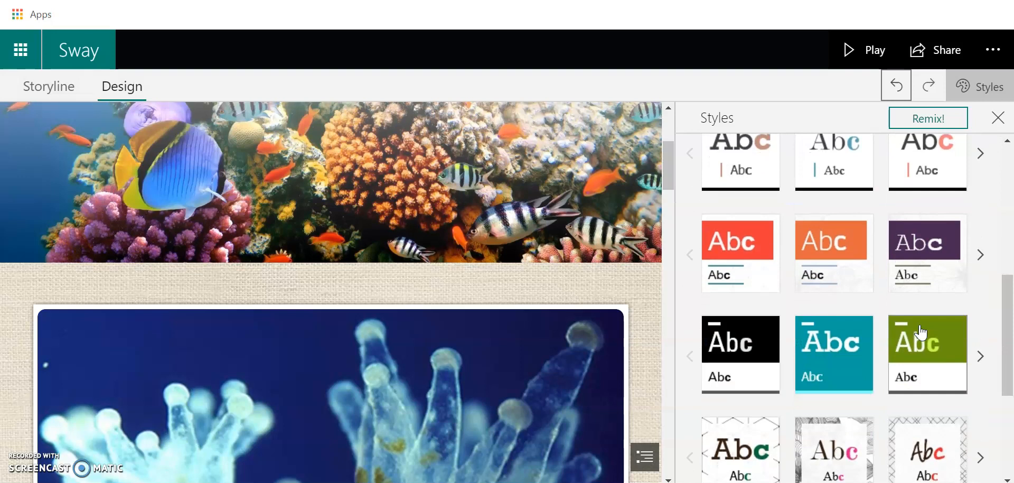
scroll(880, 349, down, 4)
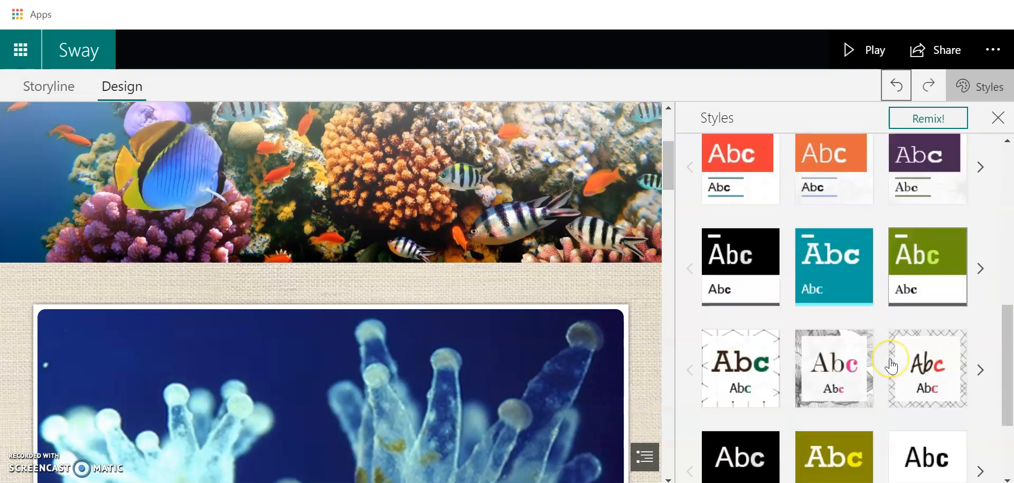
scroll(887, 359, up, 4)
scroll(741, 309, down, 3)
click(742, 309)
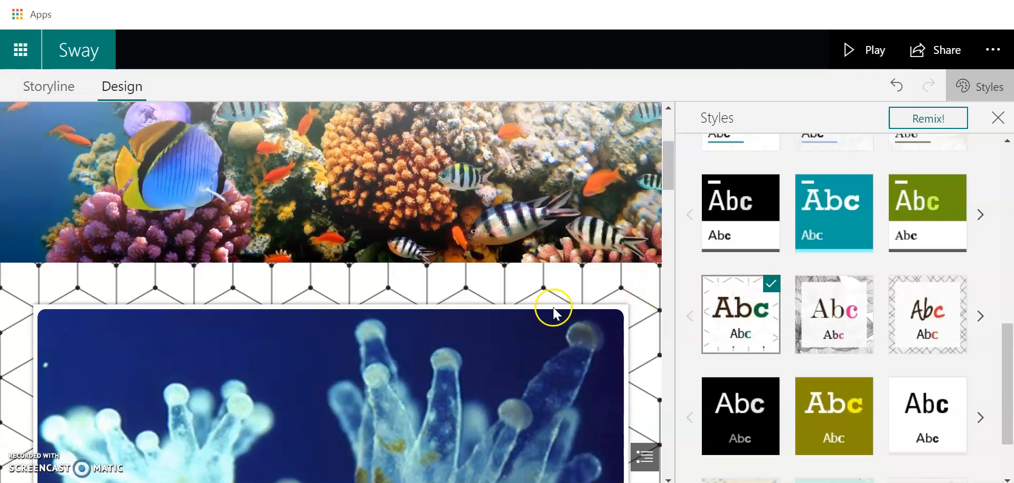
Try the plain white style with the salmon accent and its serif variant with the olive accent, reviewing the preview down to the video
scroll(810, 318, up, 5)
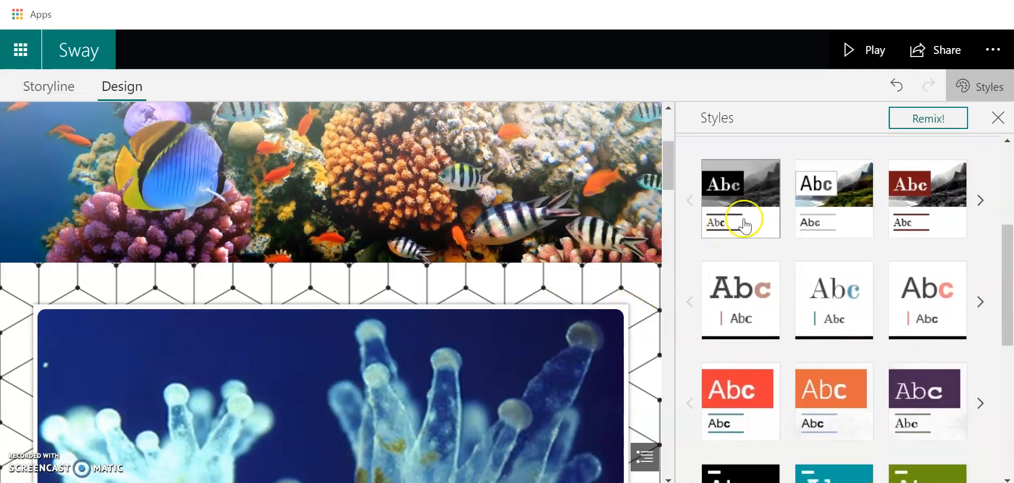
click(932, 304)
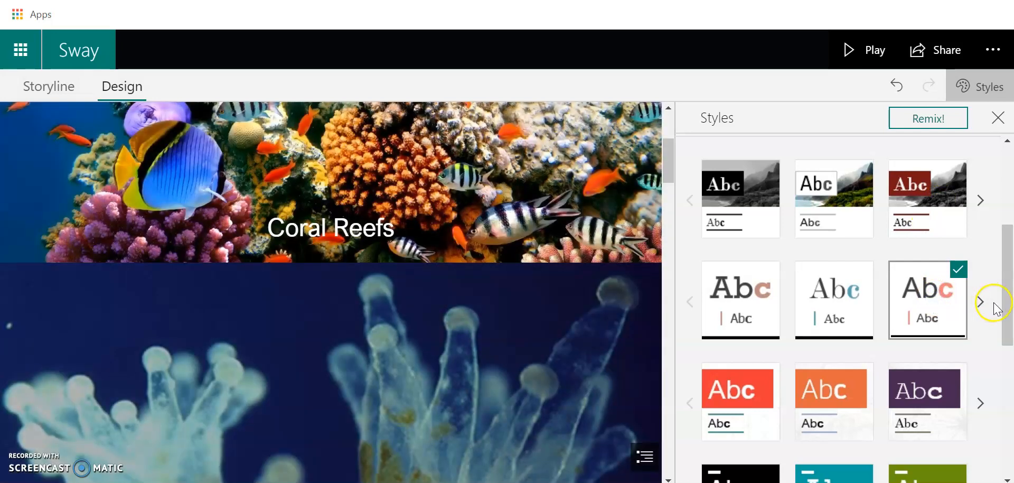
click(981, 302)
click(981, 302)
click(981, 302)
click(937, 304)
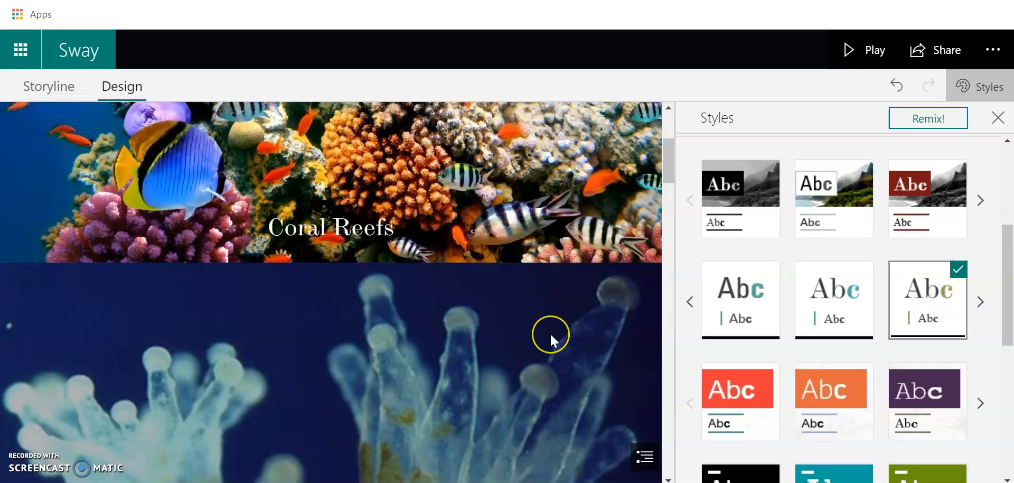
scroll(550, 333, down, 10)
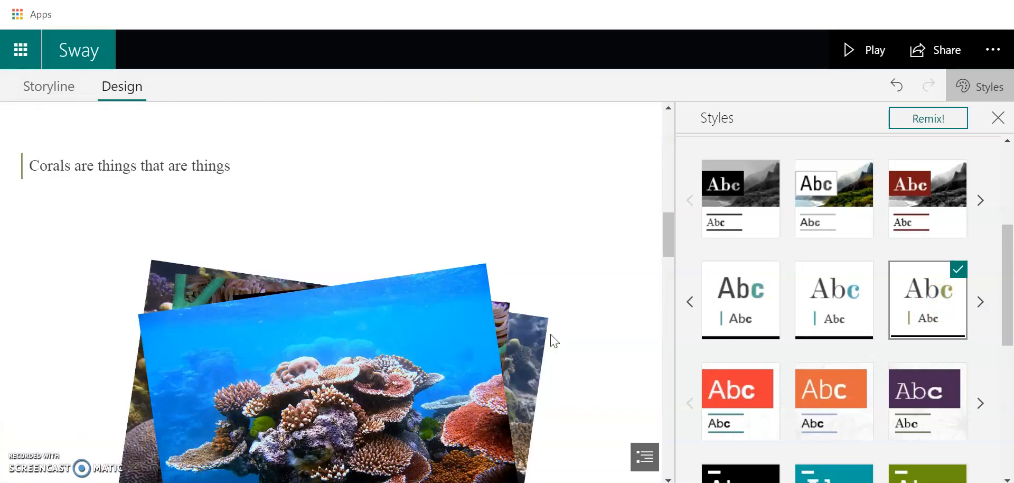
scroll(550, 334, down, 2)
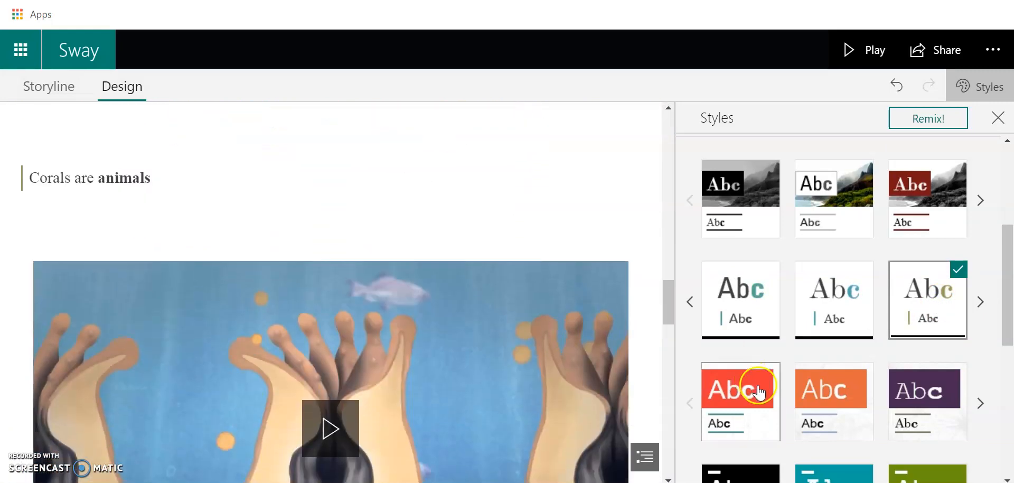
Apply the crosshatch-patterned style with handwritten headings and red accent, and review it throughout the Sway's preview
scroll(925, 361, down, 3)
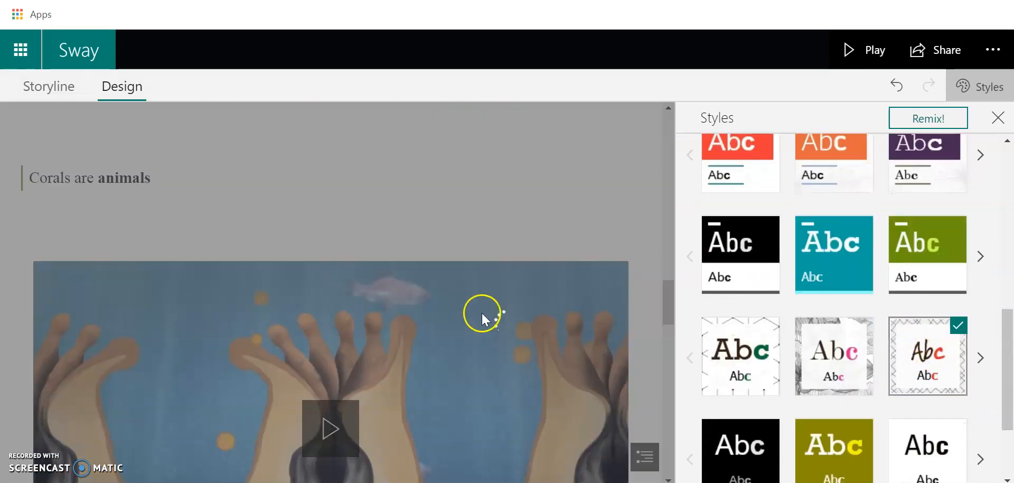
scroll(488, 269, down, 10)
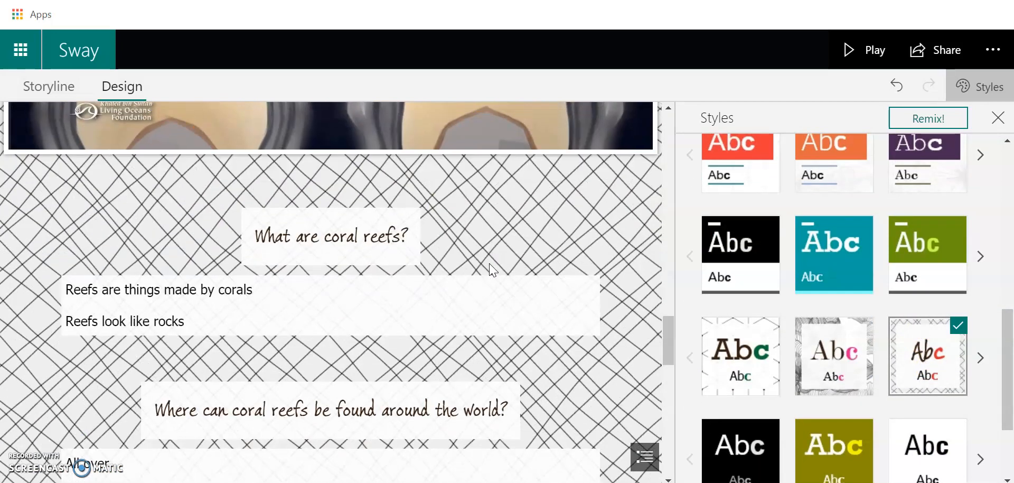
scroll(488, 264, up, 10)
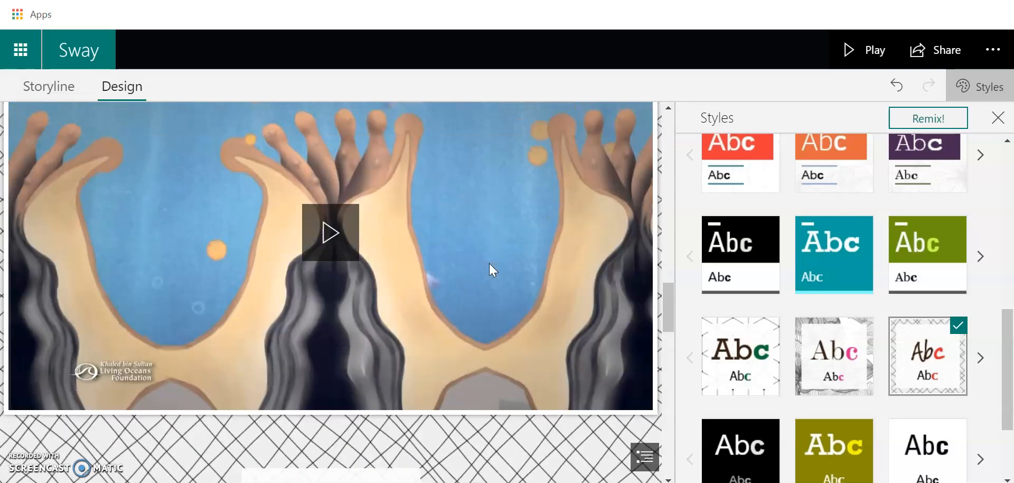
scroll(490, 270, up, 5)
scroll(490, 271, down, 4)
scroll(491, 269, up, 10)
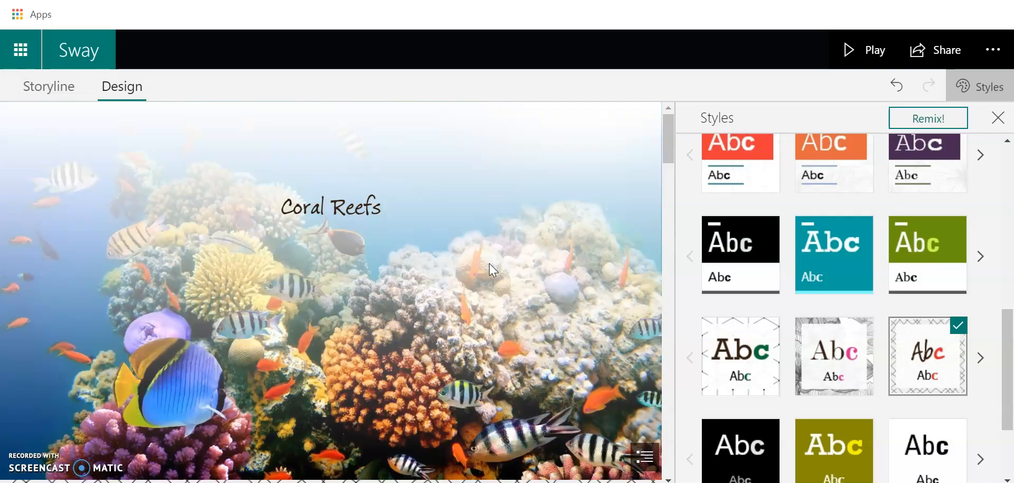
scroll(489, 263, down, 5)
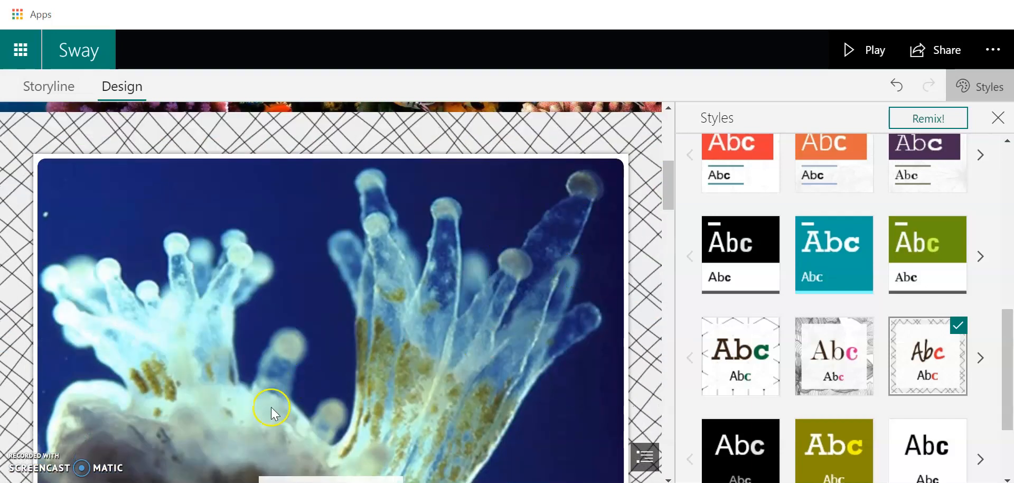
scroll(510, 215, up, 5)
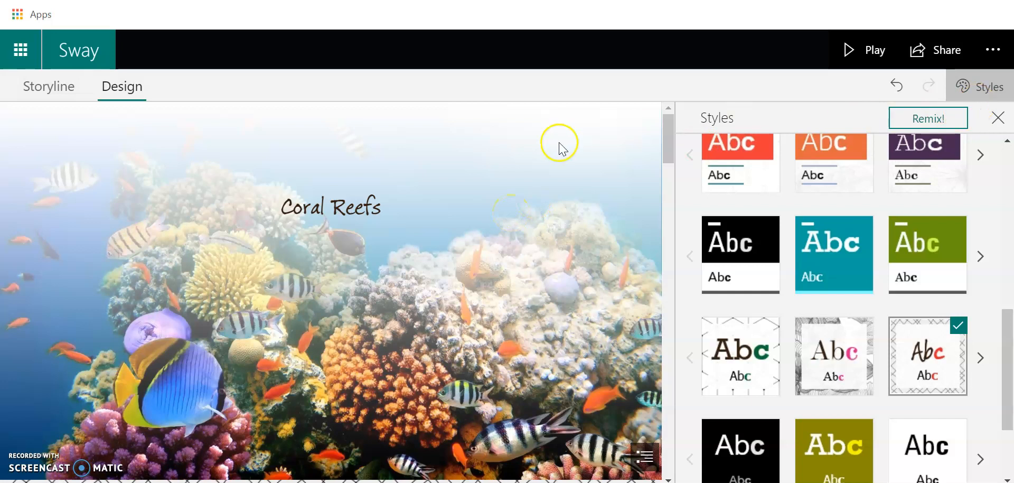
click(121, 90)
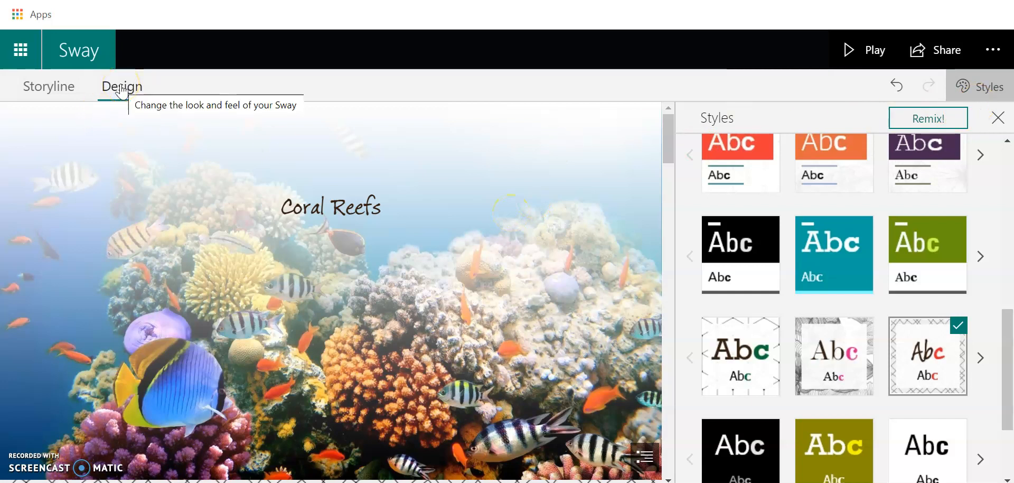